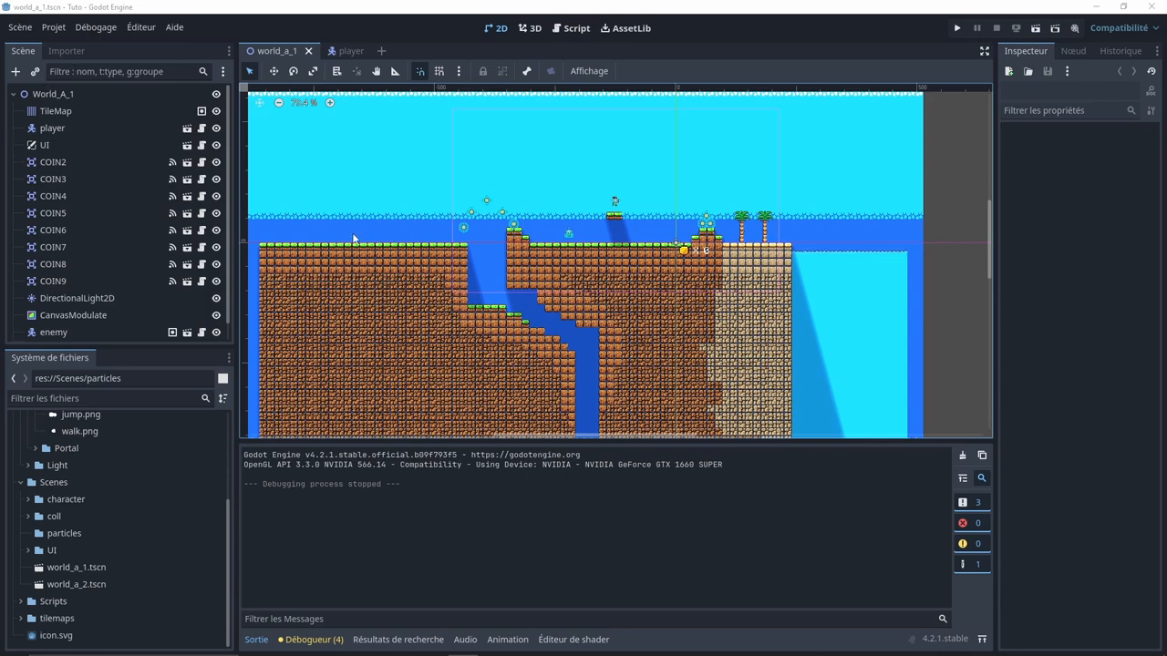
# - Set the project's main scene to res://Scenes/UI/main_menu.tscn and test-run the game
pyautogui.moveTo(498, 242); pyautogui.dragTo(509, 249, button='middle')
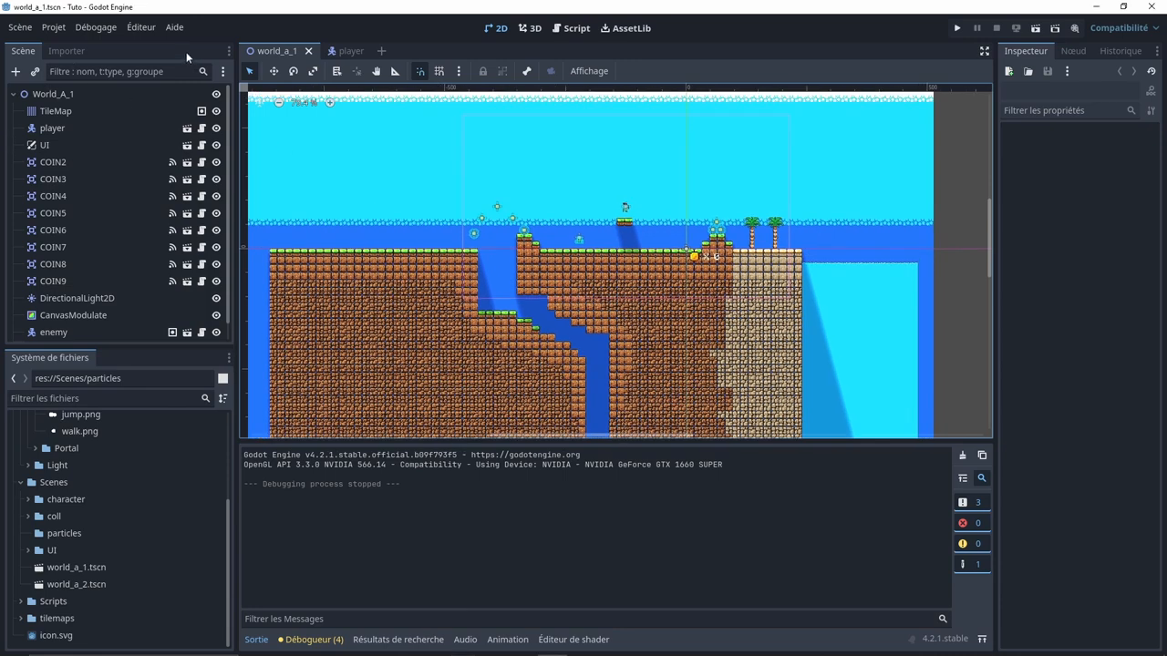
pyautogui.click(55, 29)
pyautogui.click(71, 46)
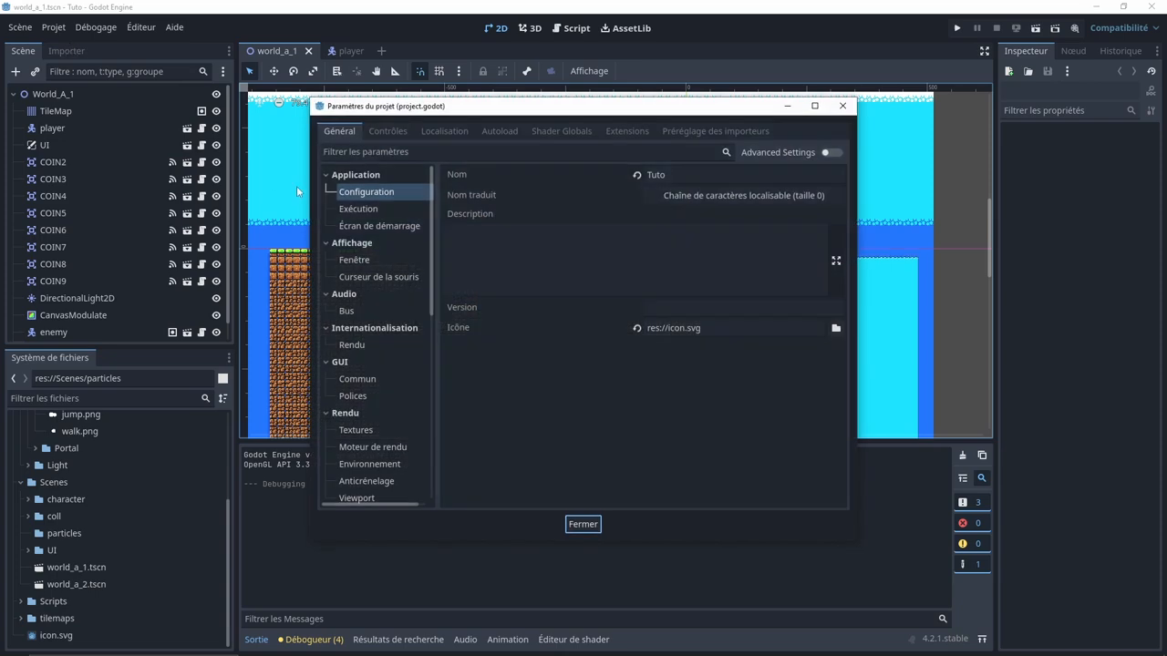
pyautogui.click(356, 209)
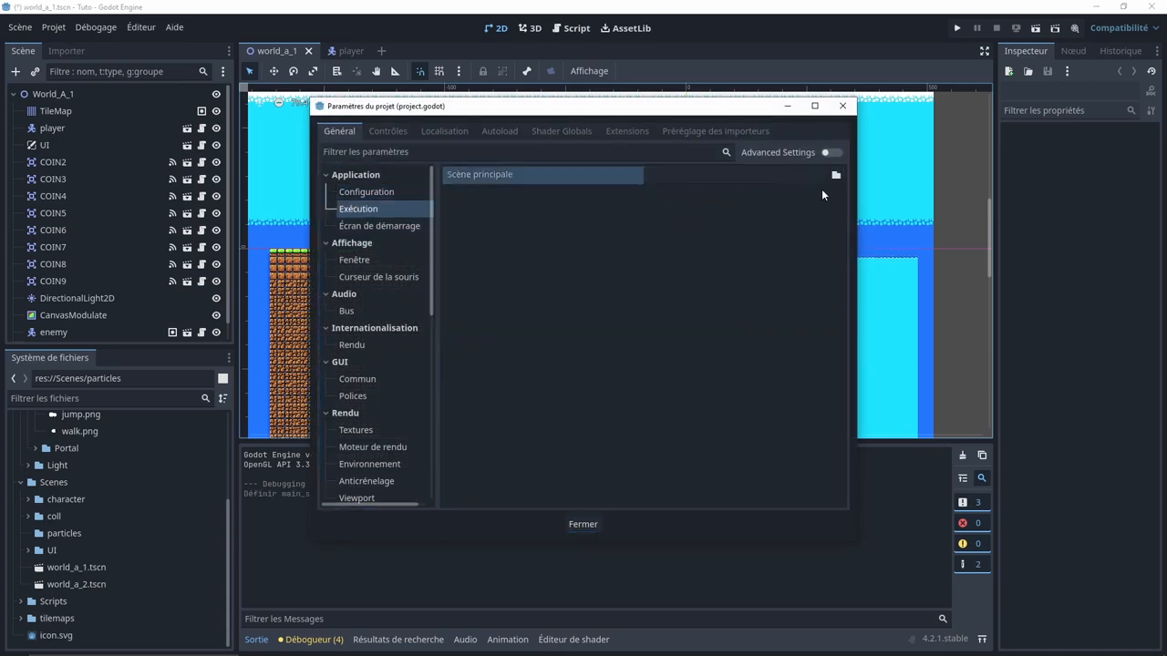
pyautogui.click(836, 175)
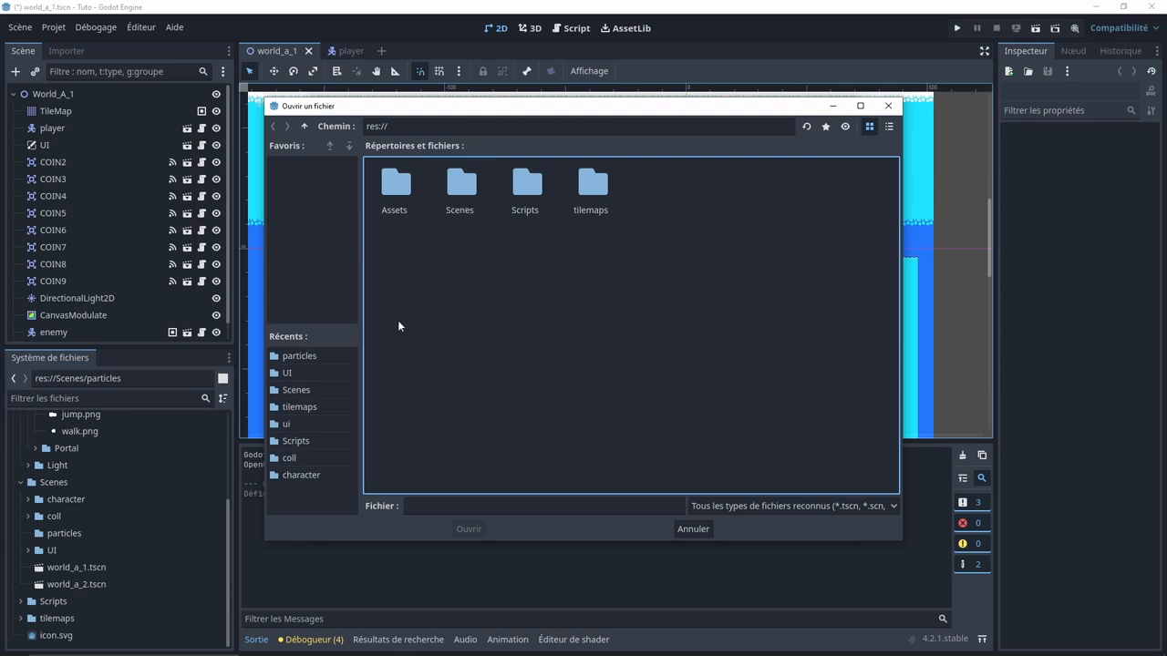
pyautogui.doubleClick(460, 187)
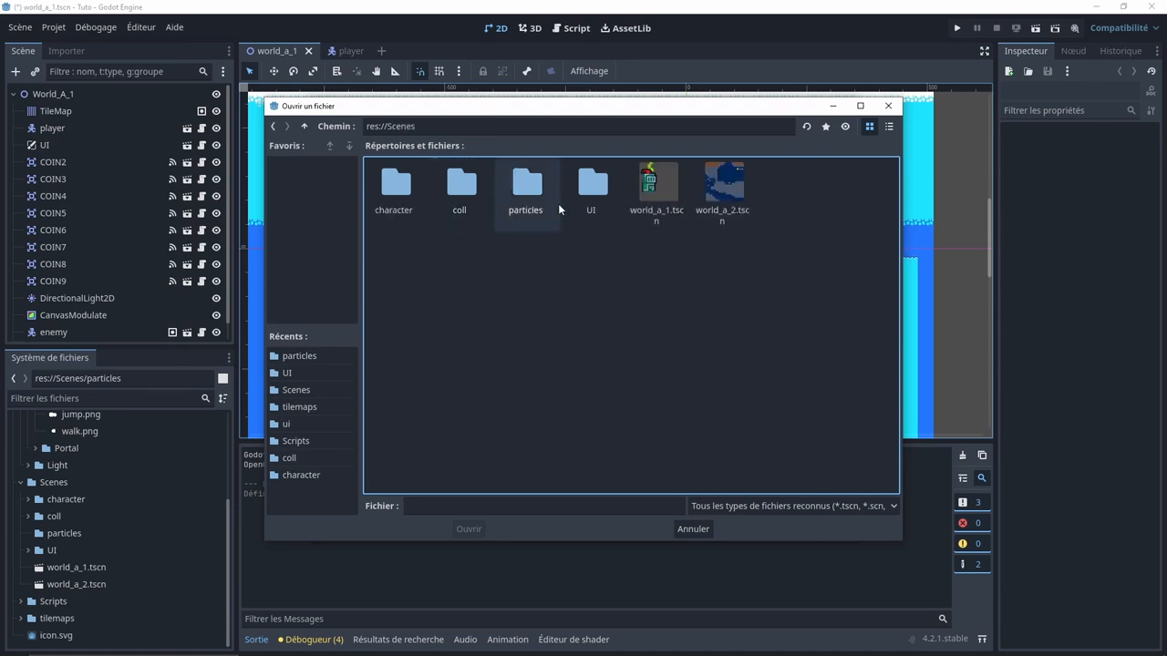
pyautogui.doubleClick(591, 191)
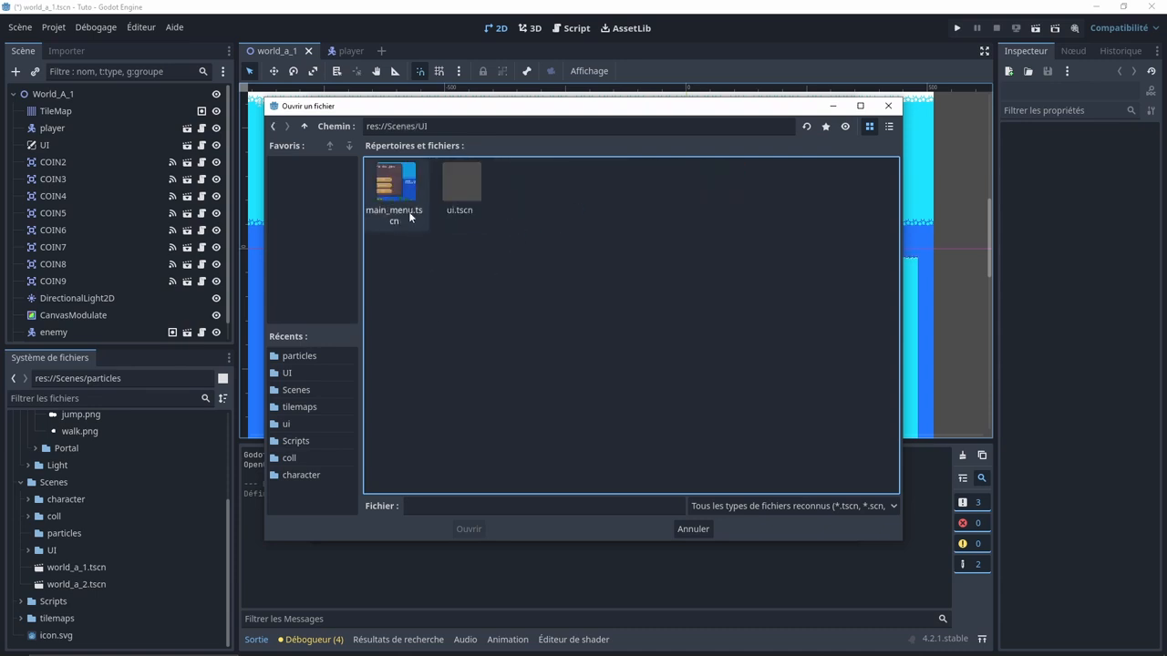
pyautogui.doubleClick(409, 216)
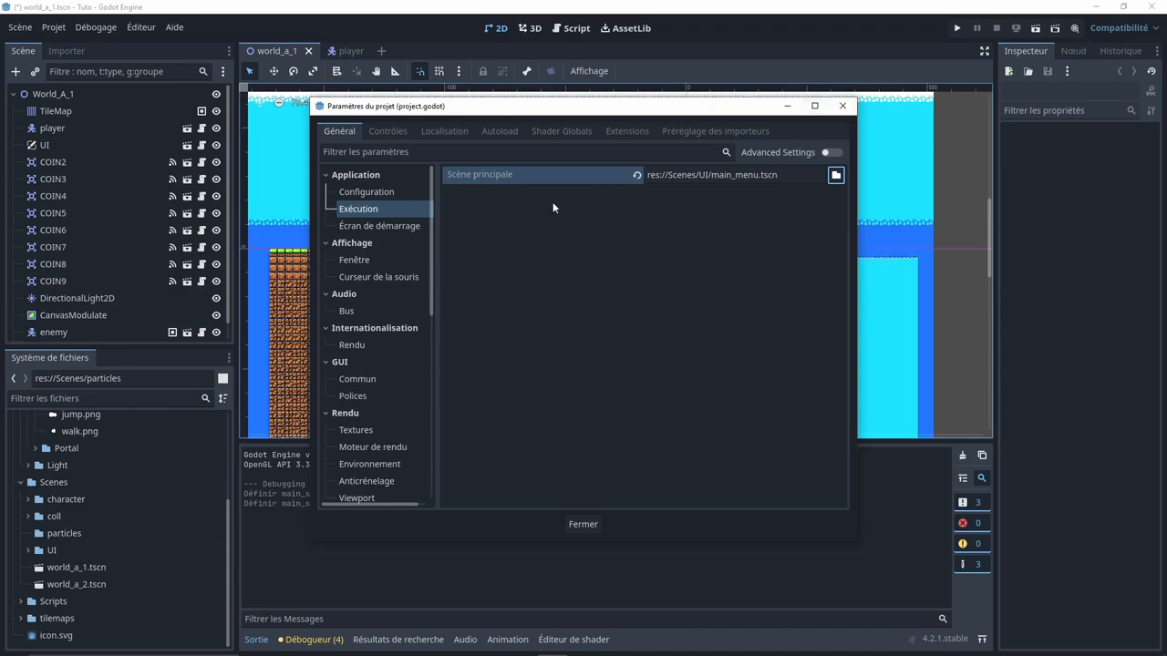
pyautogui.click(840, 106)
pyautogui.press('F5')
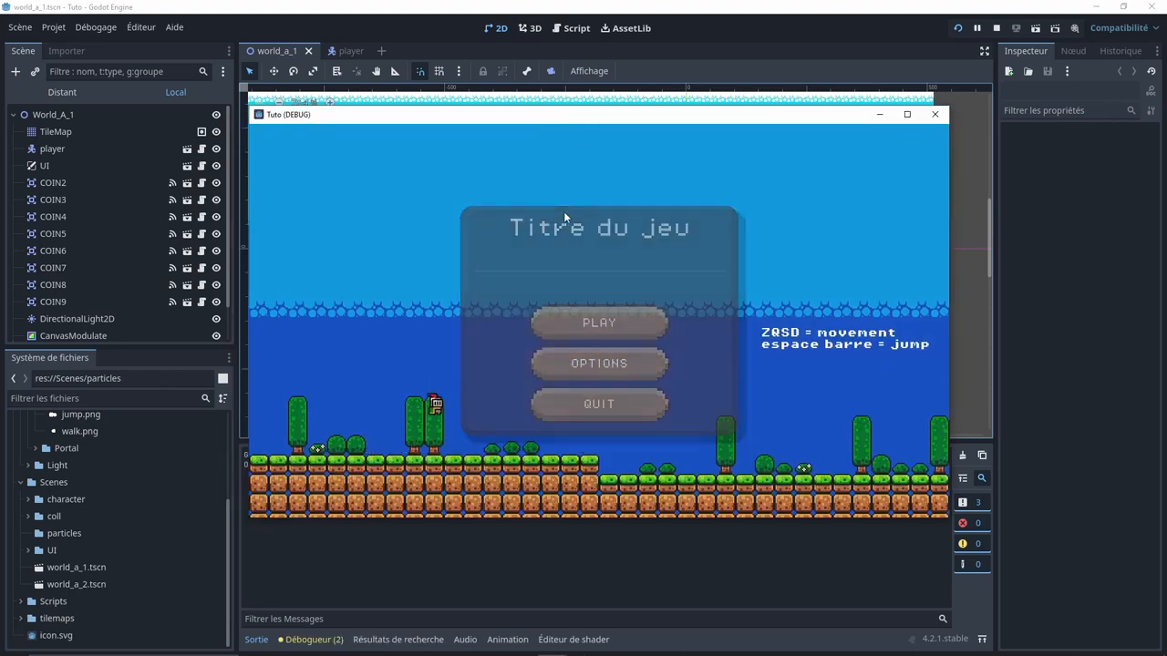
pyautogui.click(933, 115)
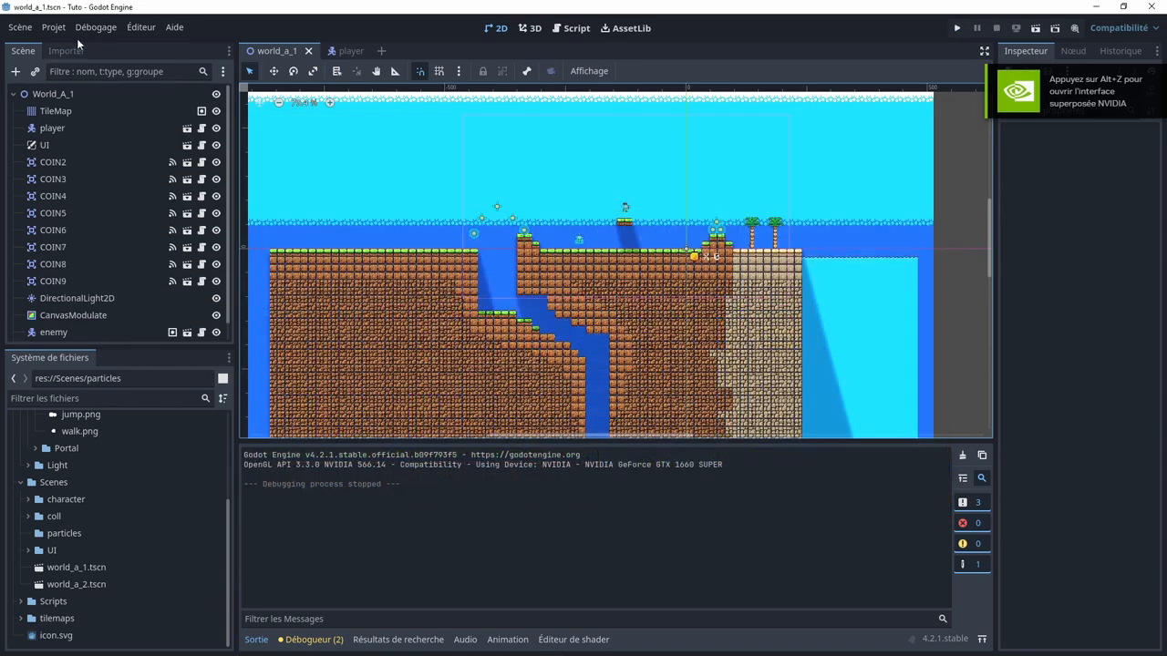
# - Create a new scene with a CPUParticles2D node as its root
pyautogui.click(20, 27)
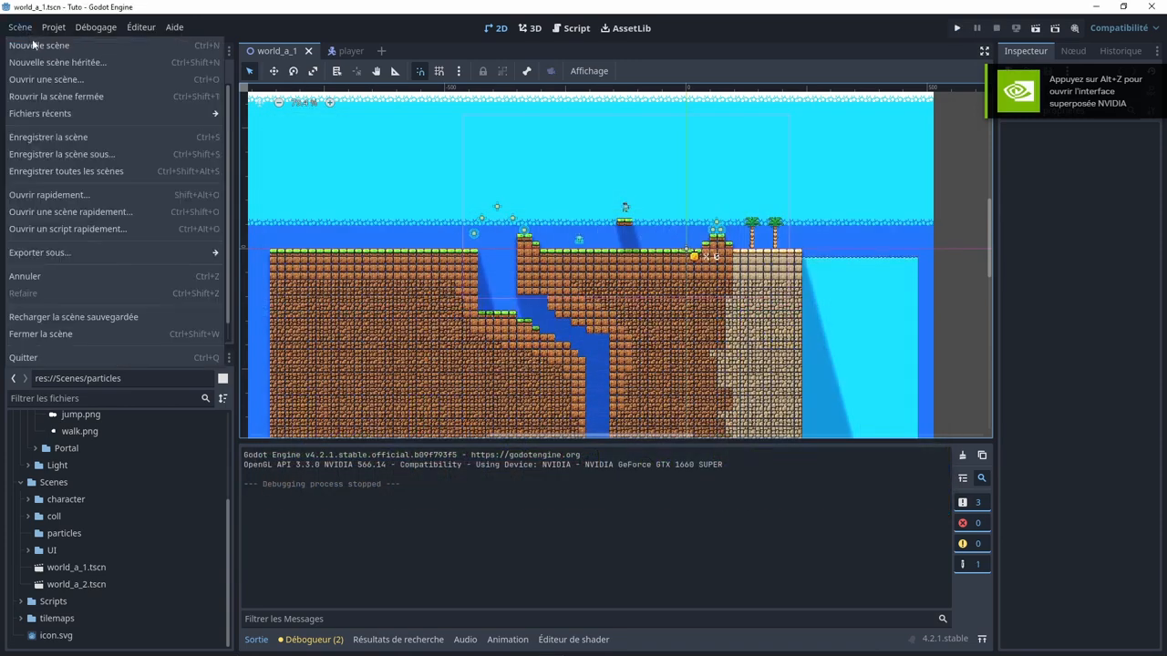
pyautogui.click(36, 45)
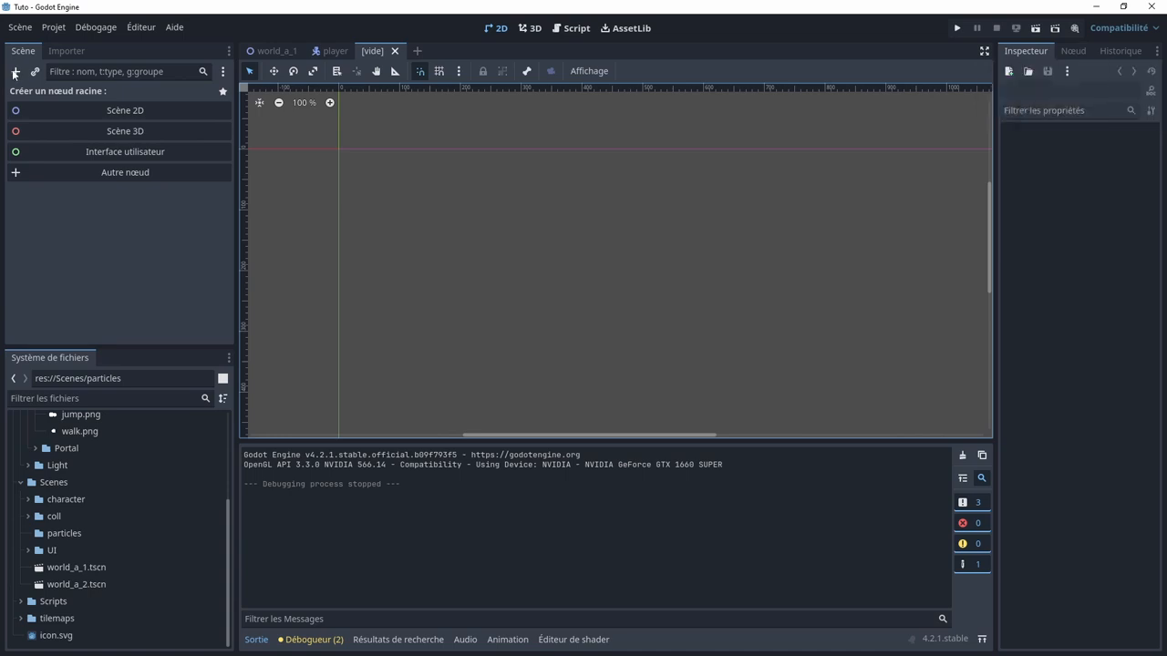
pyautogui.click(15, 71)
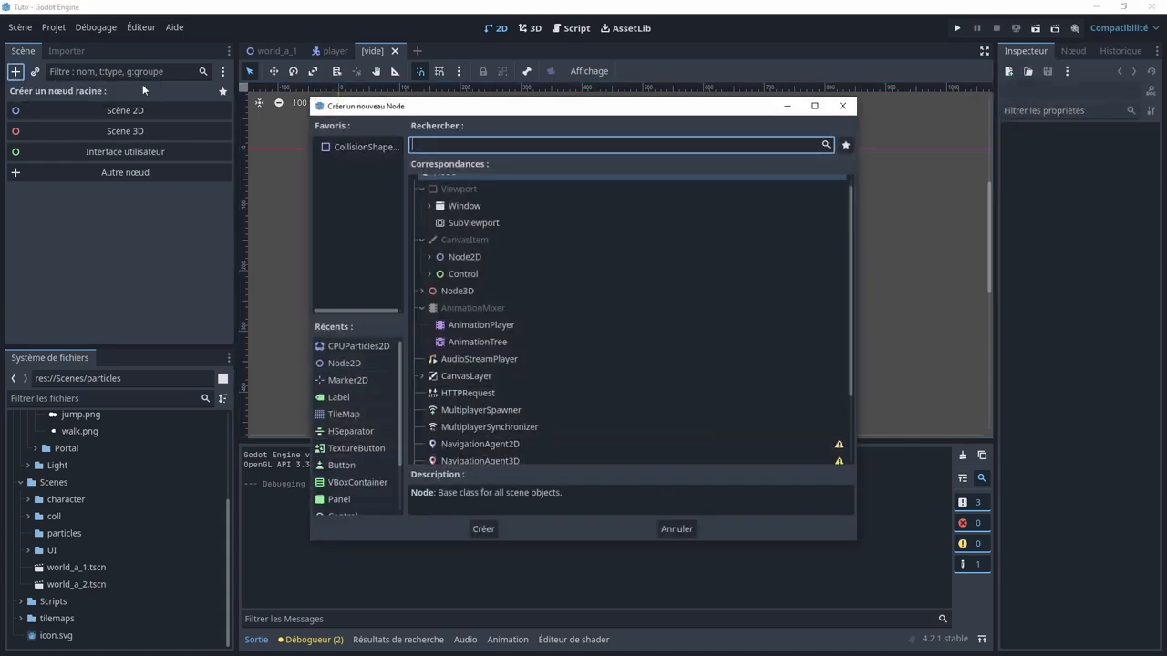
pyautogui.write('cpu')
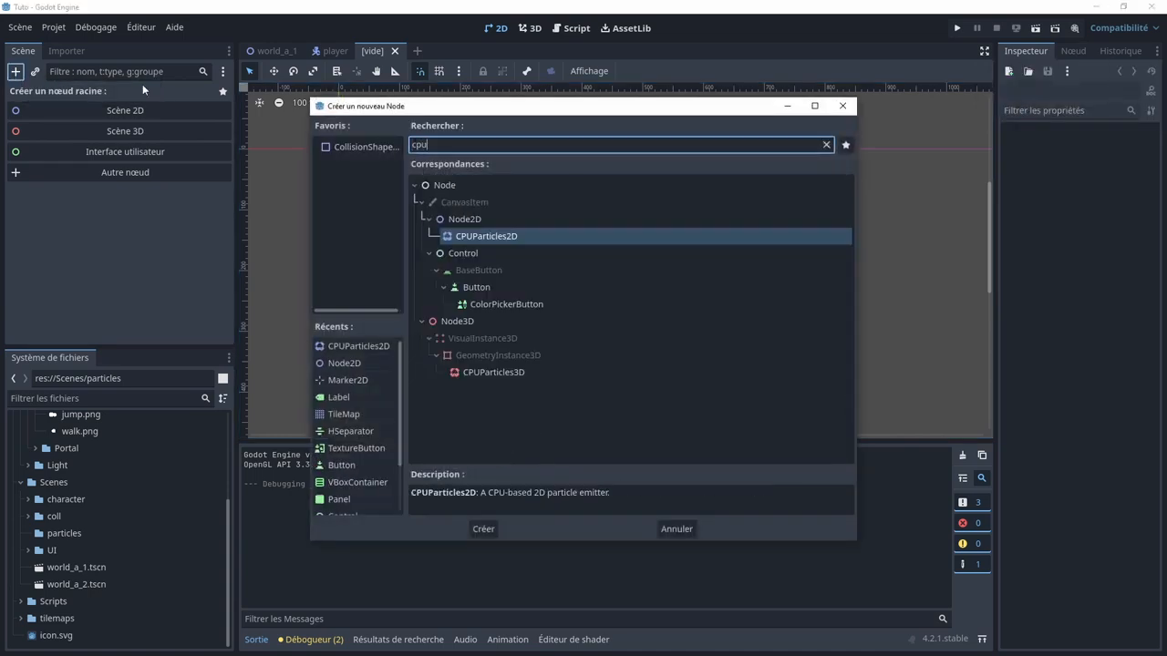
pyautogui.doubleClick(504, 236)
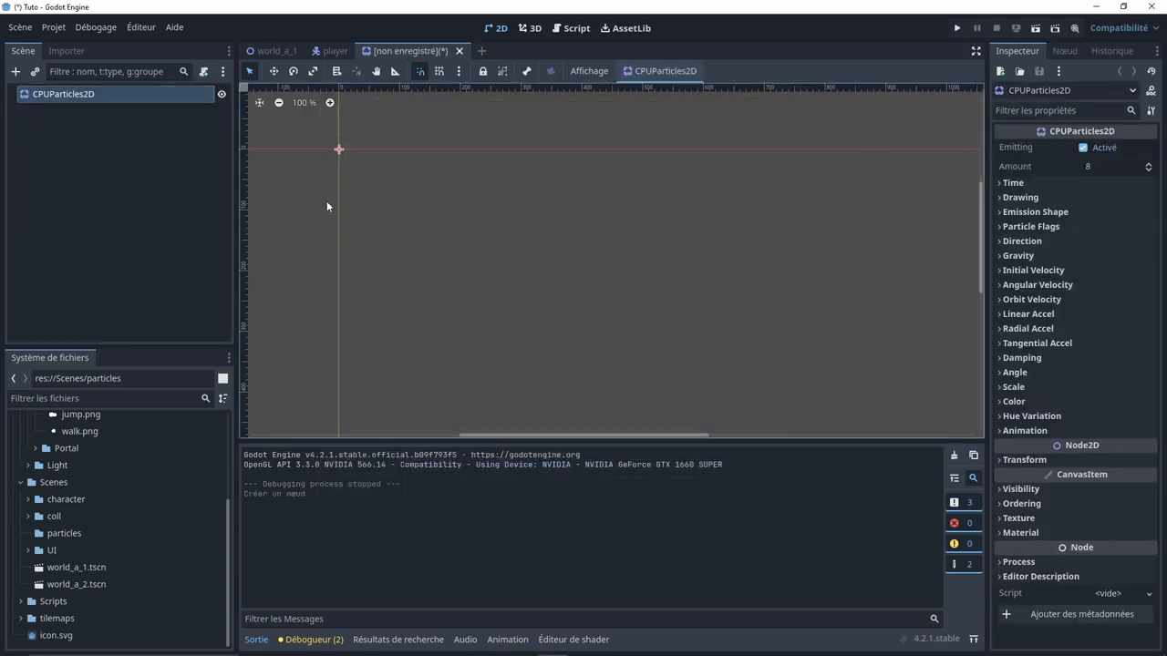
# - Rename the CPUParticles2D root node to jump_particle
pyautogui.doubleClick(118, 95)
pyautogui.press('BackSpace')
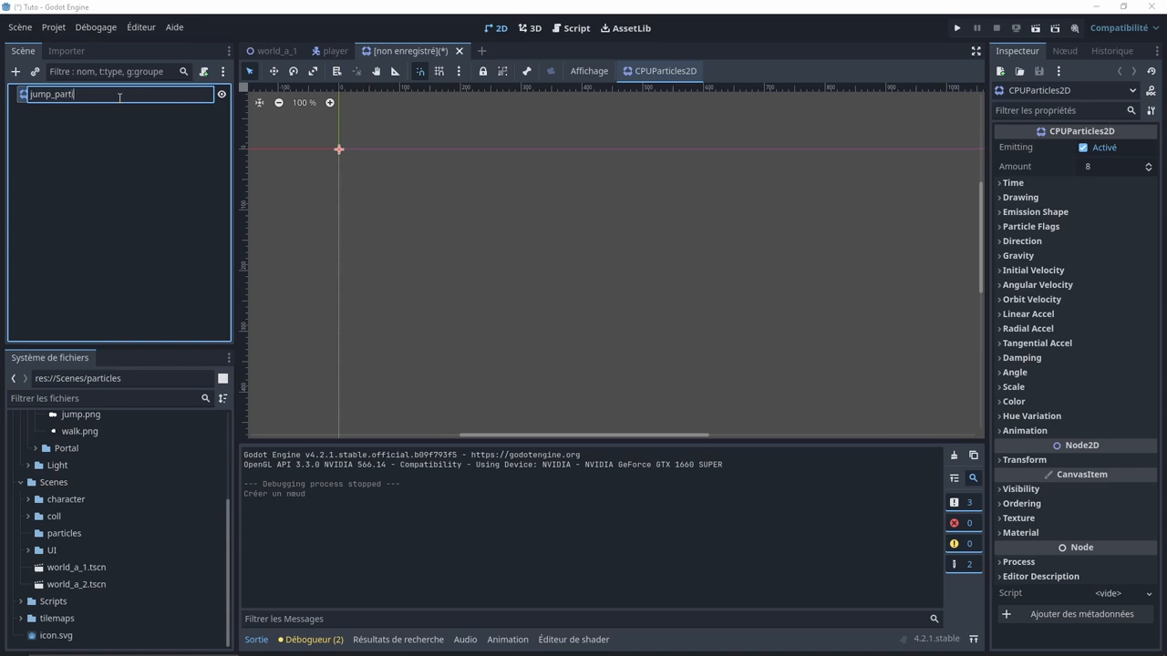
pyautogui.press('Return')
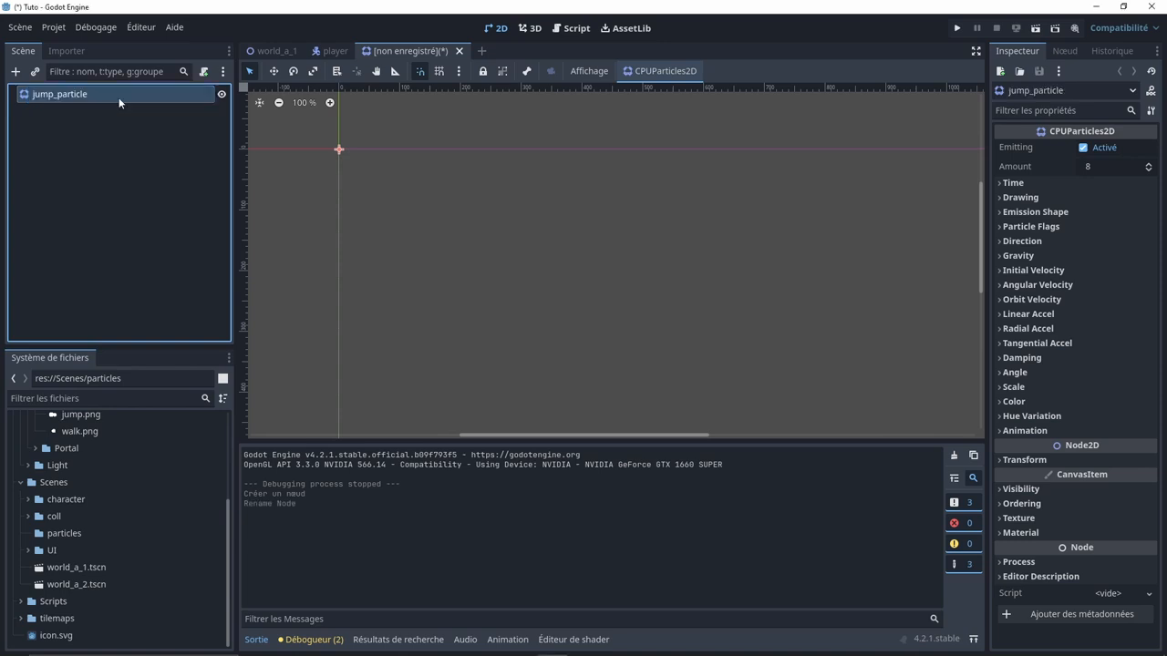
# - Assign jump.png from the Particule_seed_exe folder as the drawing texture of the jump_particle node
pyautogui.moveTo(769, 201); pyautogui.dragTo(880, 232, button='middle')
pyautogui.scroll(5, 456, 169)
pyautogui.scroll(10, 417, 191)
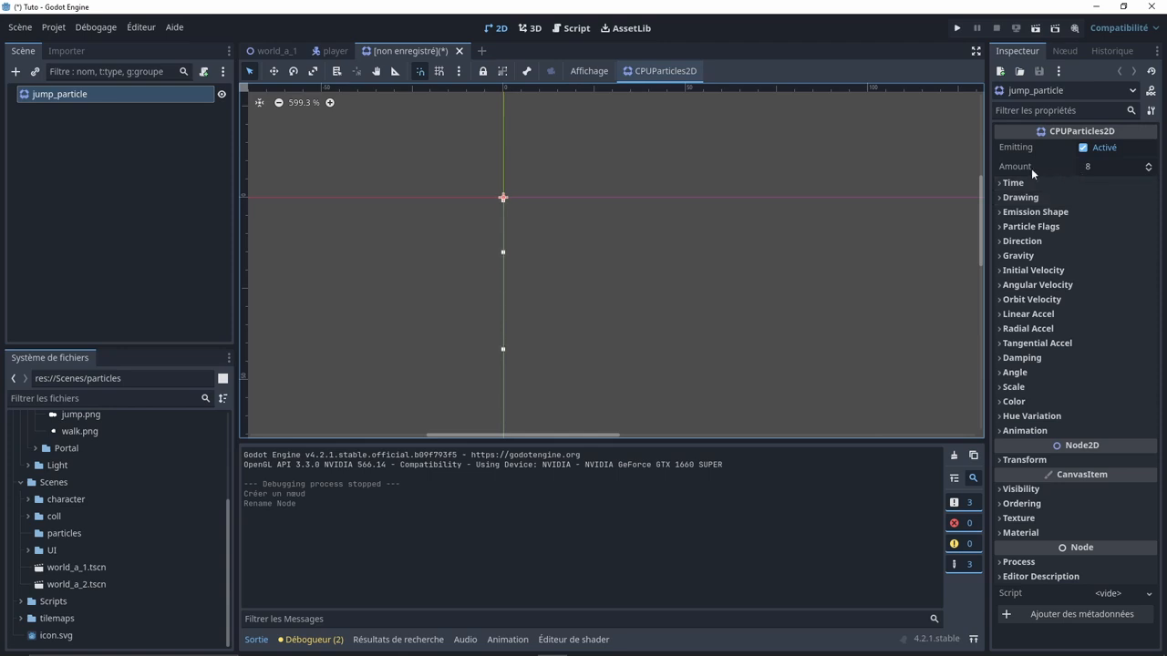
pyautogui.scroll(2, 442, 248)
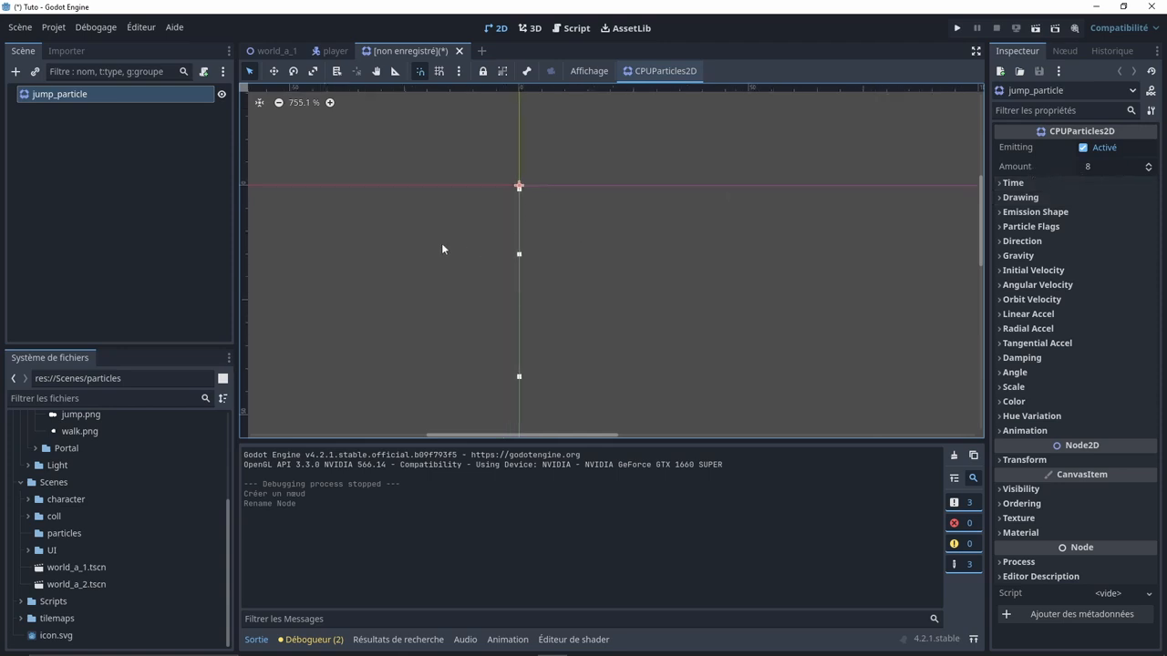
pyautogui.click(1013, 183)
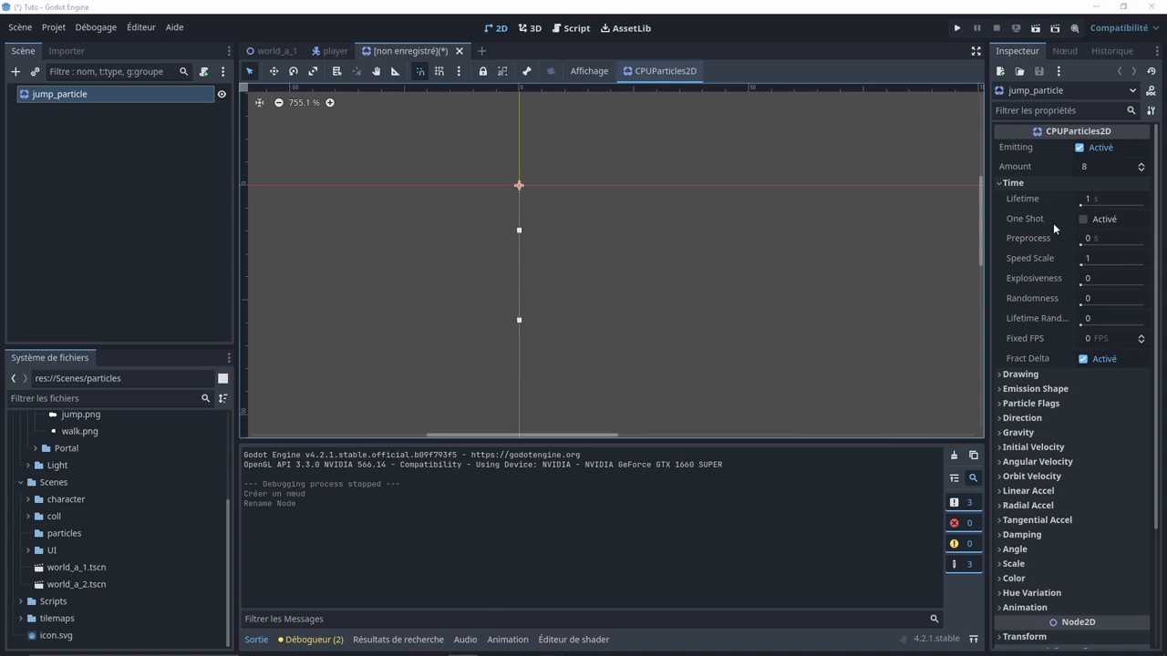
pyautogui.click(75, 489)
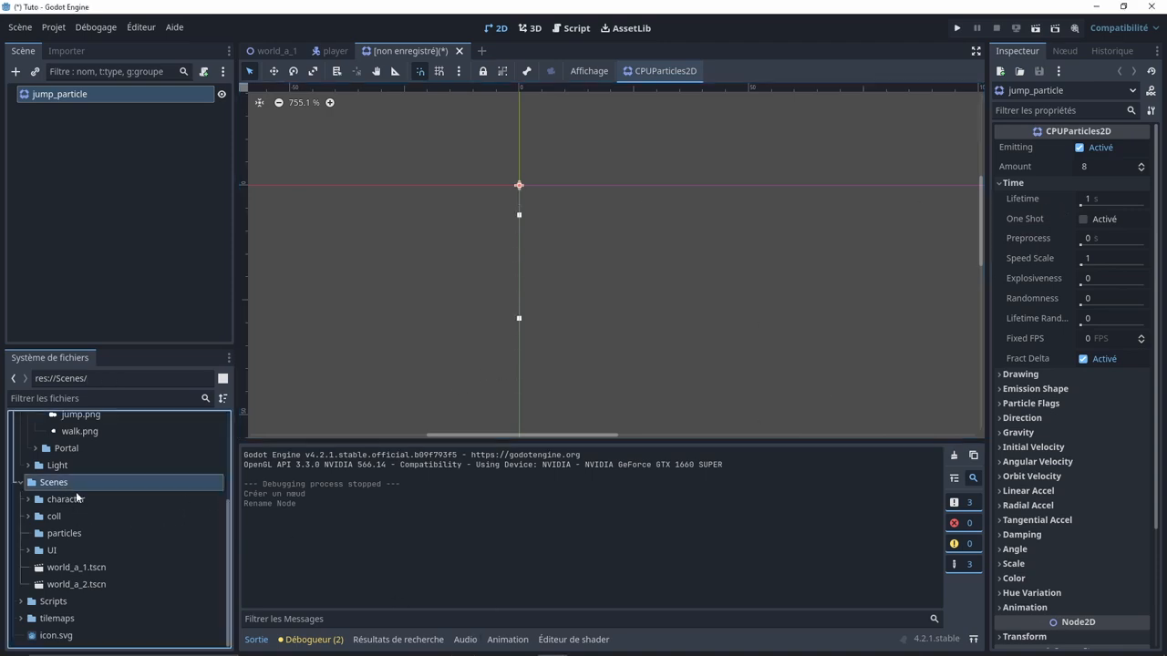
pyautogui.scroll(2, 75, 492)
pyautogui.click(100, 492)
pyautogui.click(101, 474)
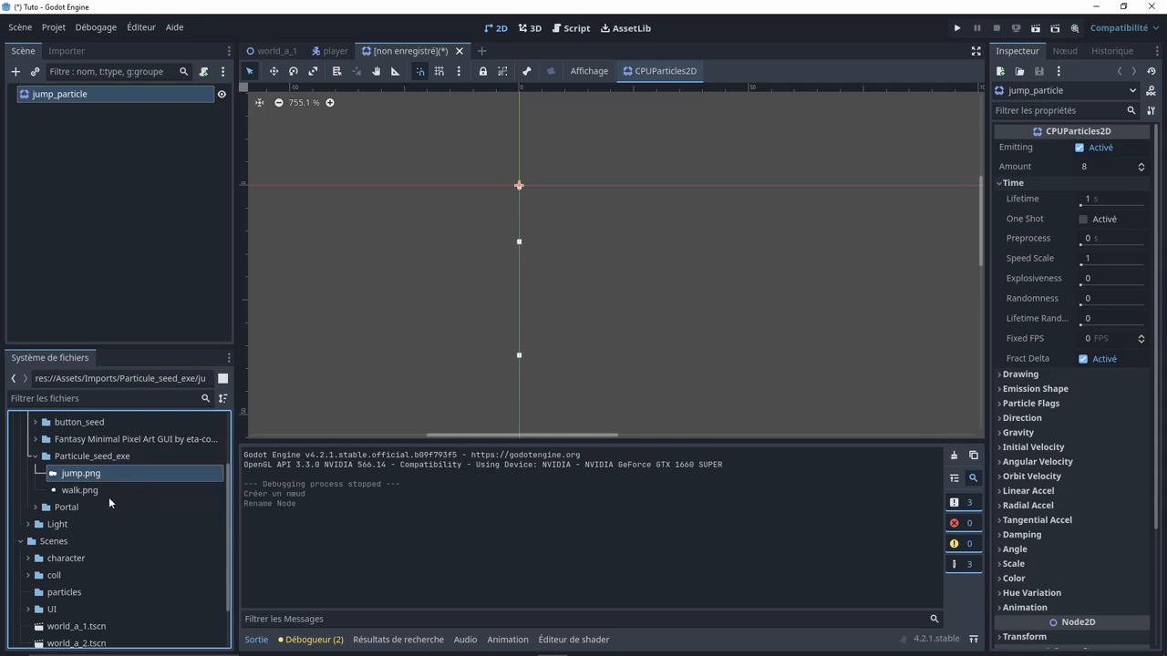
pyautogui.click(106, 492)
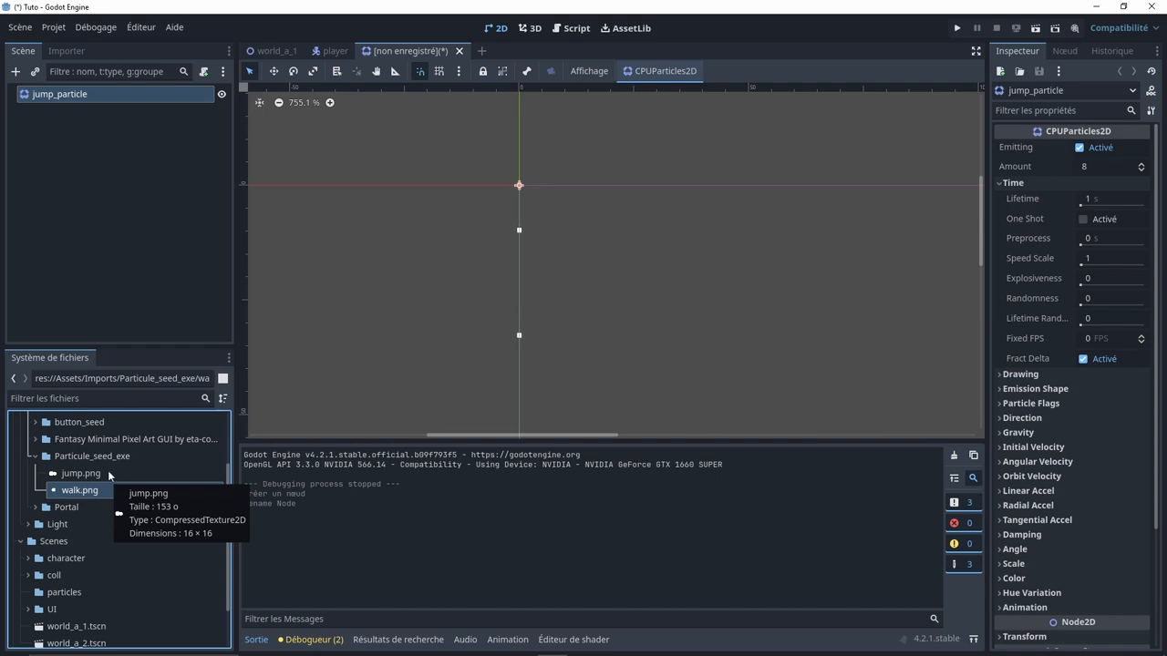
pyautogui.click(107, 473)
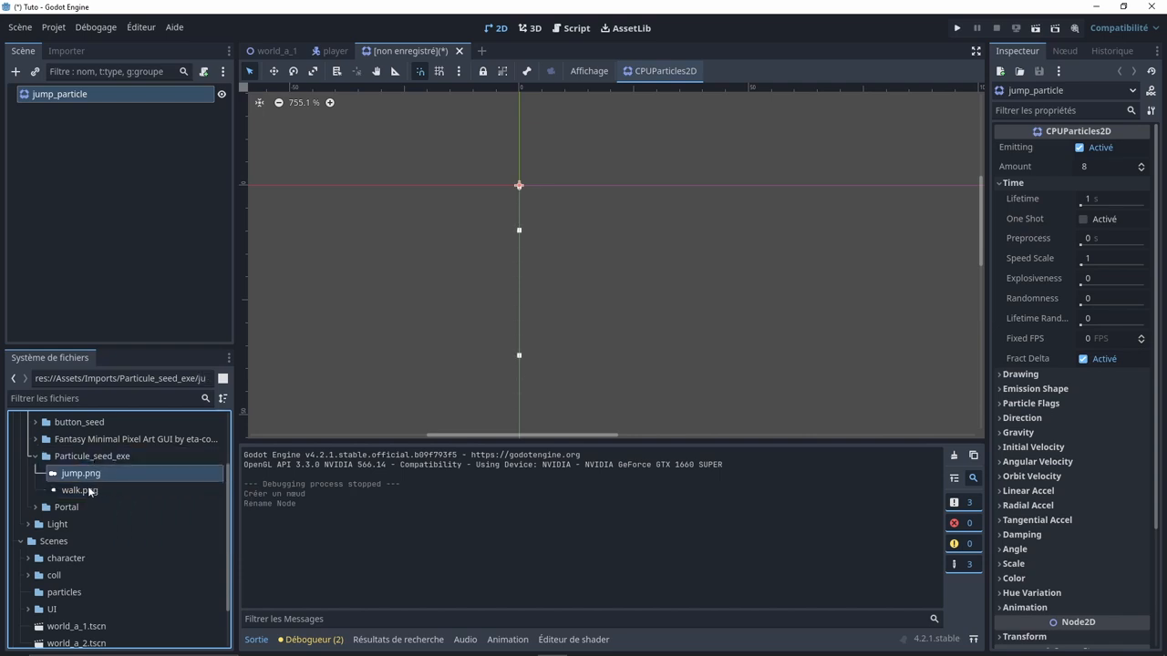
pyautogui.click(1019, 374)
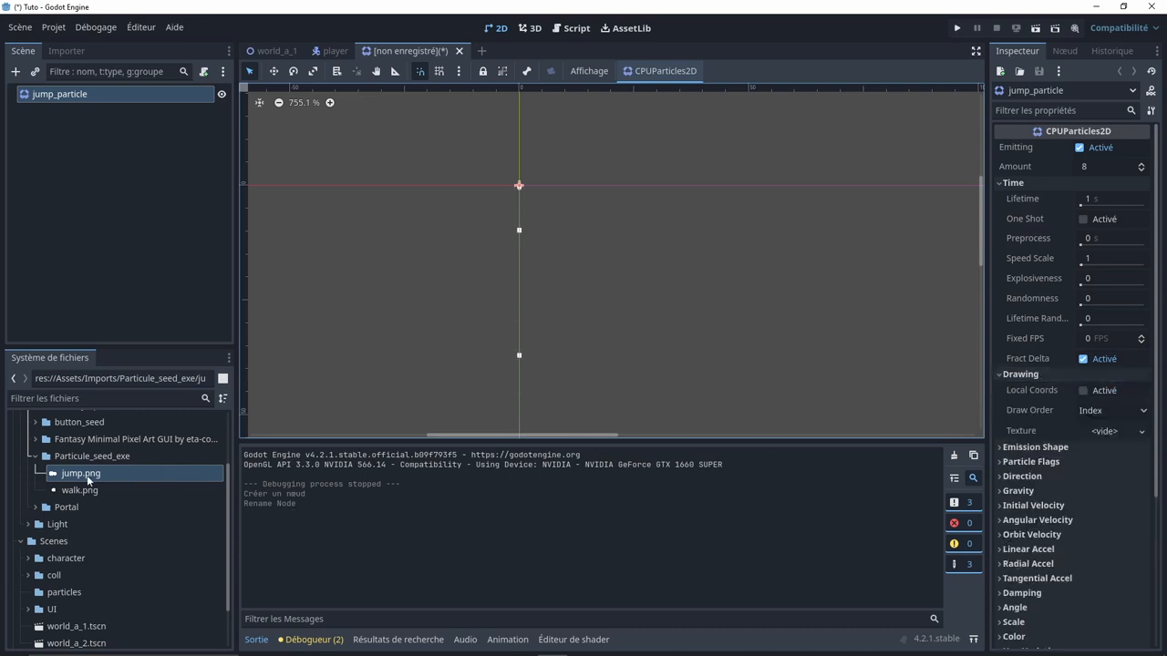
pyautogui.moveTo(65, 478); pyautogui.dragTo(1089, 433)
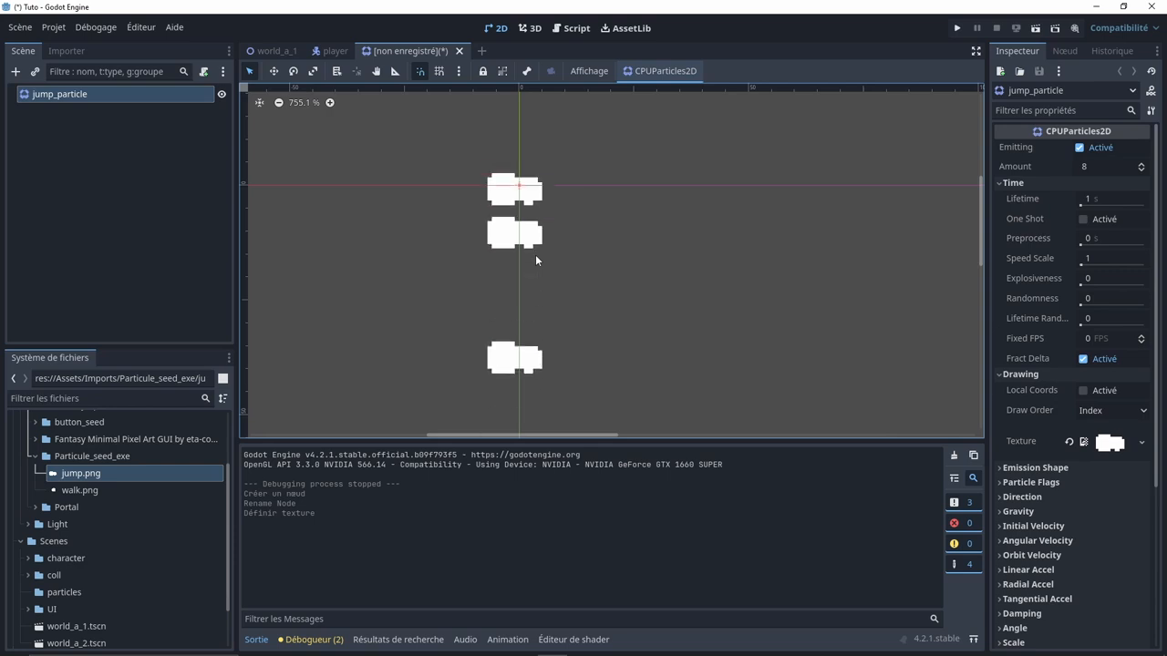
# - Save the scene as jump_particle.tscn in the res://Scenes/particles folder
pyautogui.hotkey('ctrl', 's')
pyautogui.click(888, 107)
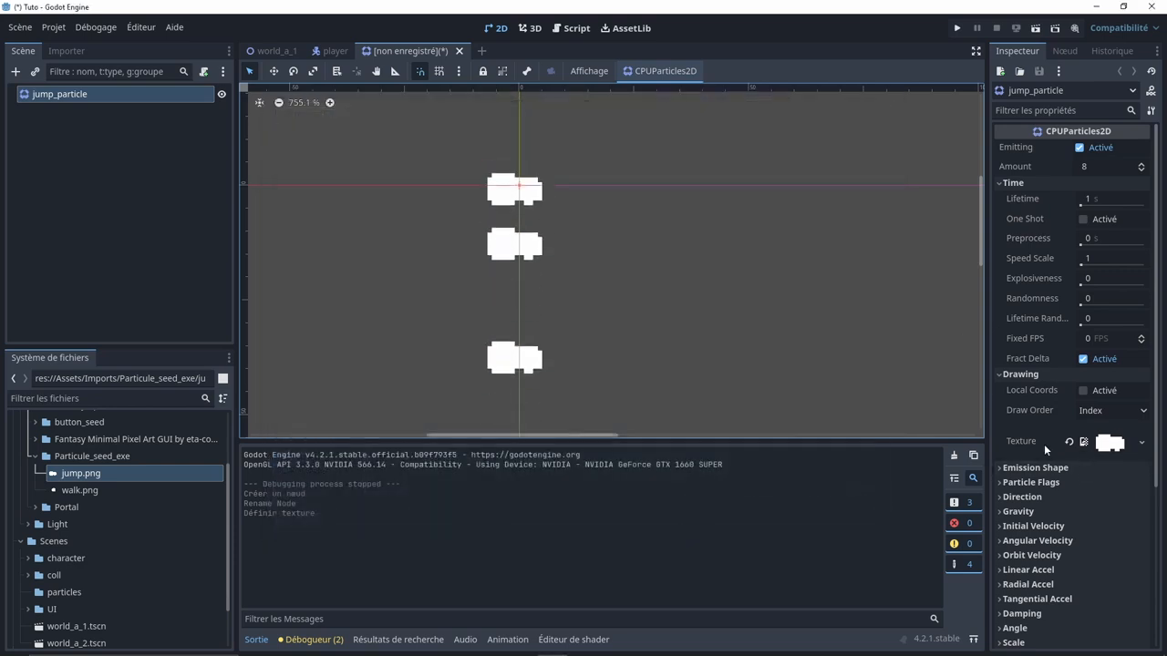
pyautogui.scroll(-1, 589, 222)
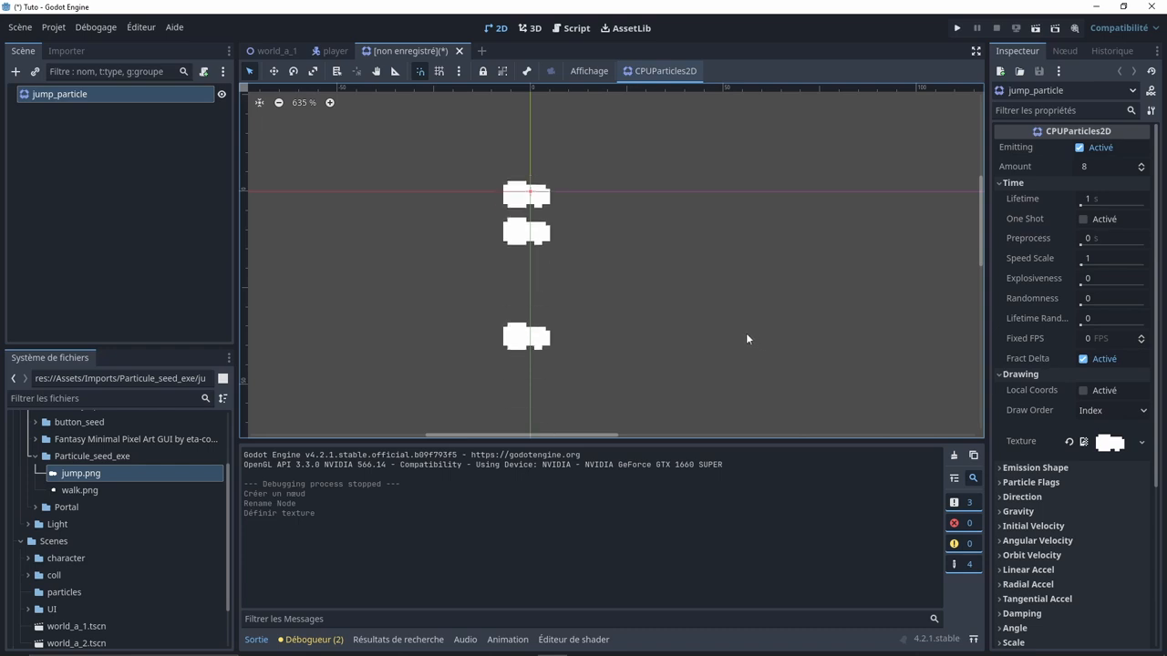
pyautogui.hotkey('ctrl', 's')
pyautogui.doubleClick(461, 186)
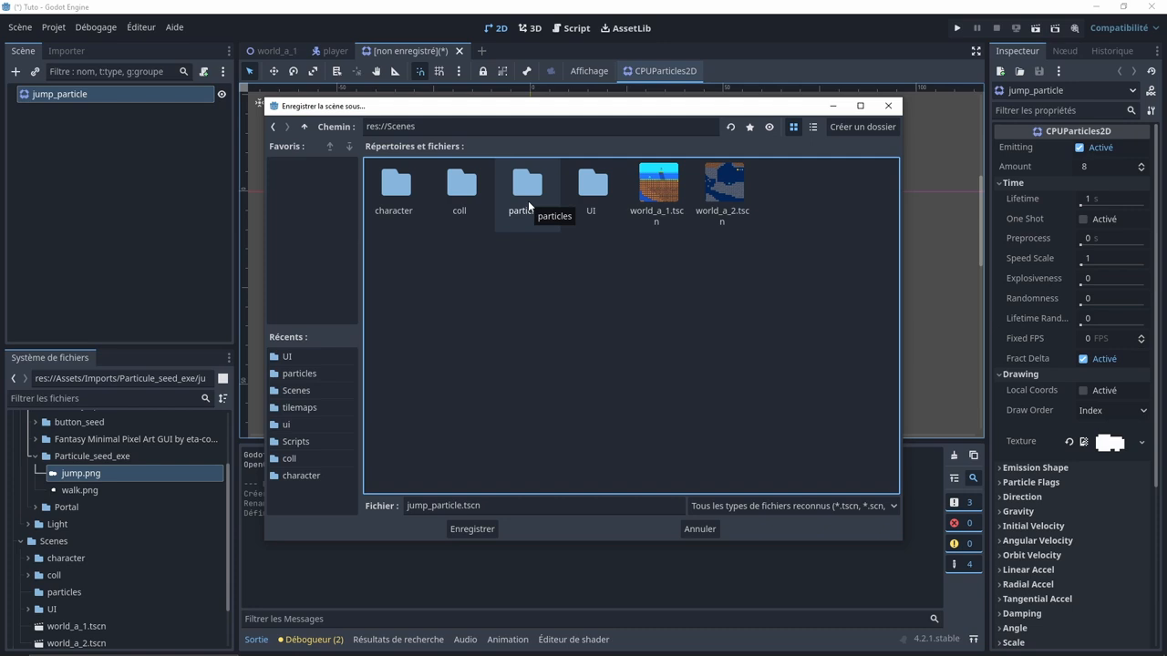
pyautogui.doubleClick(529, 205)
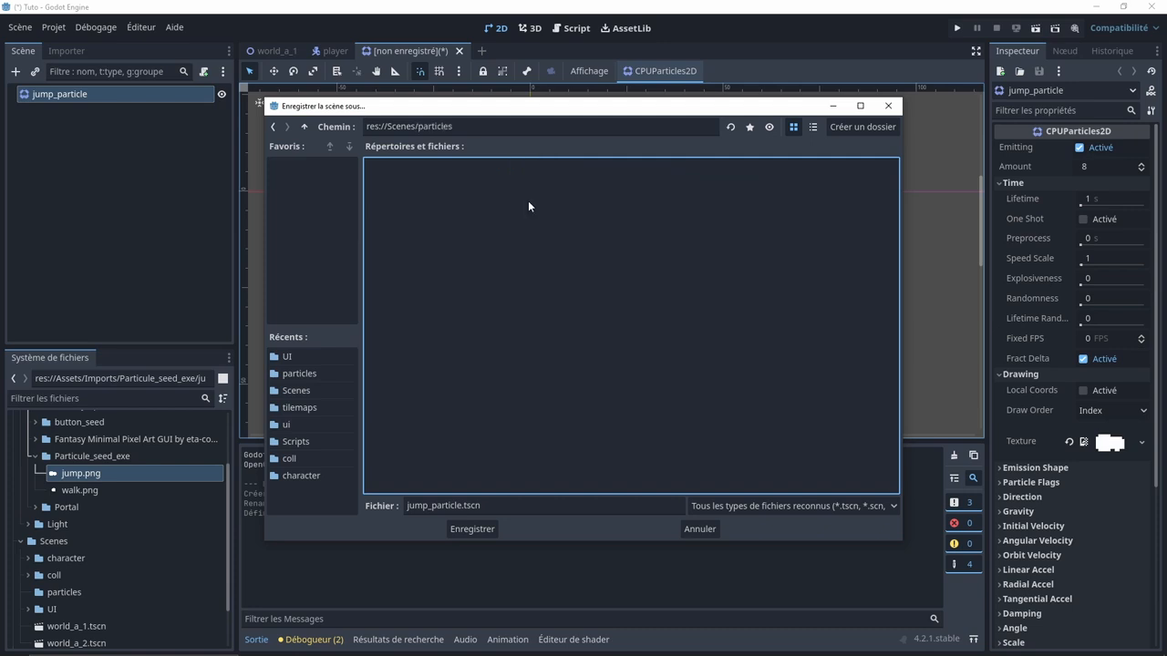
pyautogui.click(468, 532)
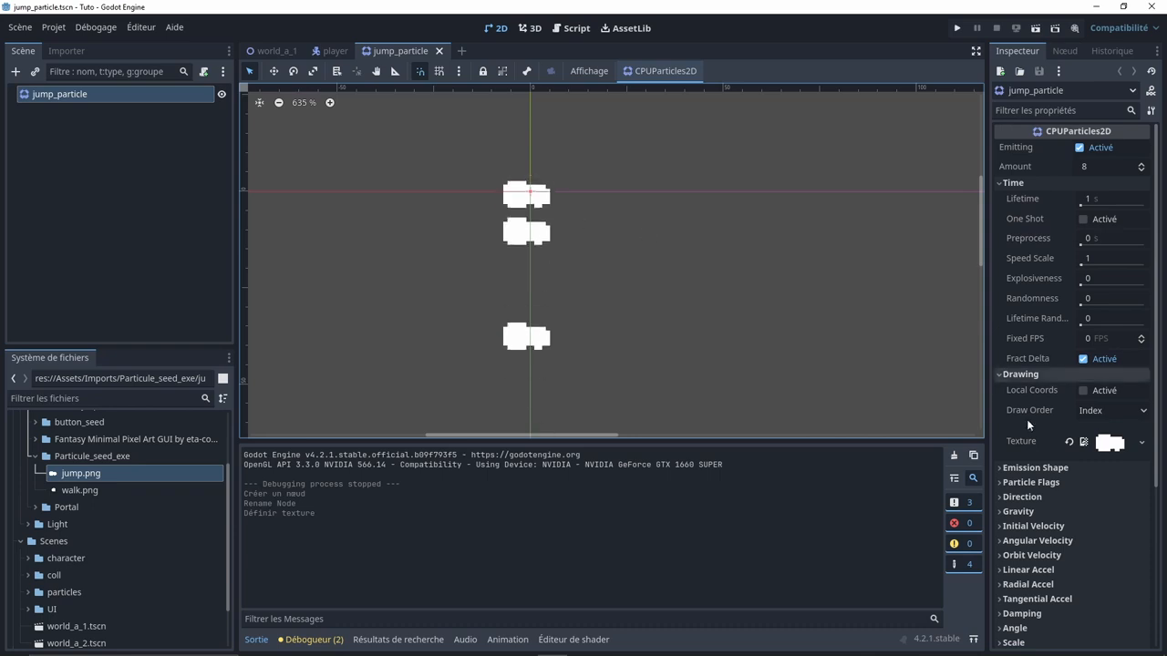
# - Set the particles' vertical (y) gravity to 100 px/s² and save the scene
pyautogui.scroll(-2, 1012, 438)
pyautogui.click(1014, 447)
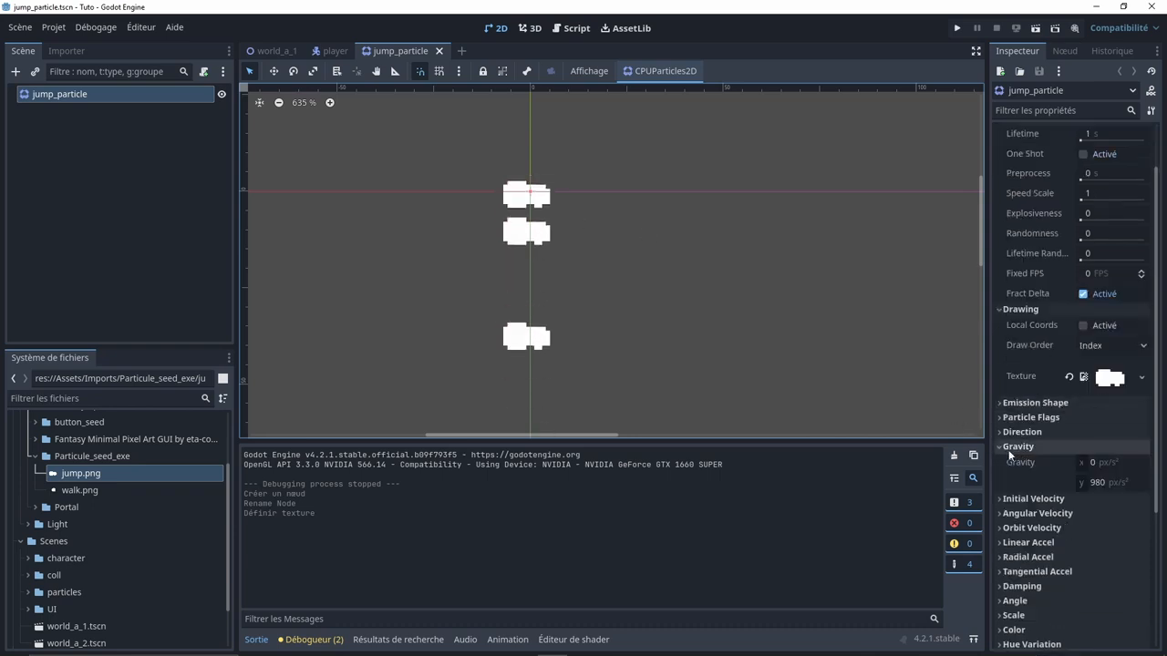
pyautogui.click(1100, 484)
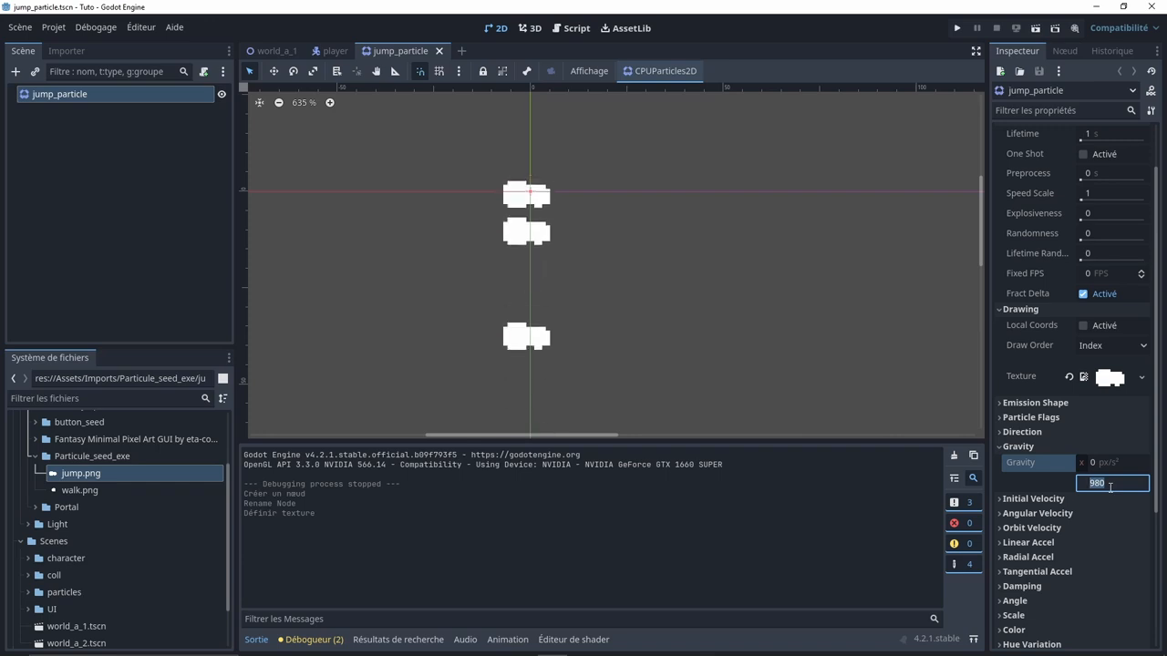
pyautogui.write('100')
pyautogui.press('Return')
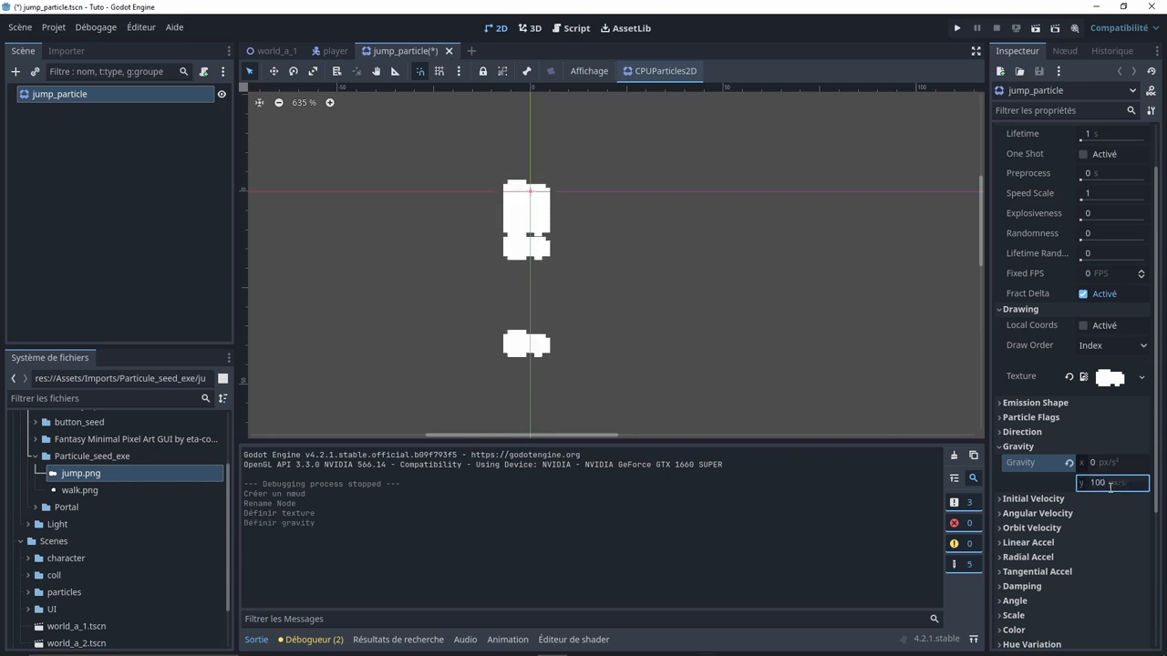
pyautogui.hotkey('ctrl', 's')
# - Set the particle amount of jump_particle to 1
pyautogui.scroll(2, 1010, 256)
pyautogui.click(1099, 171)
pyautogui.write('1')
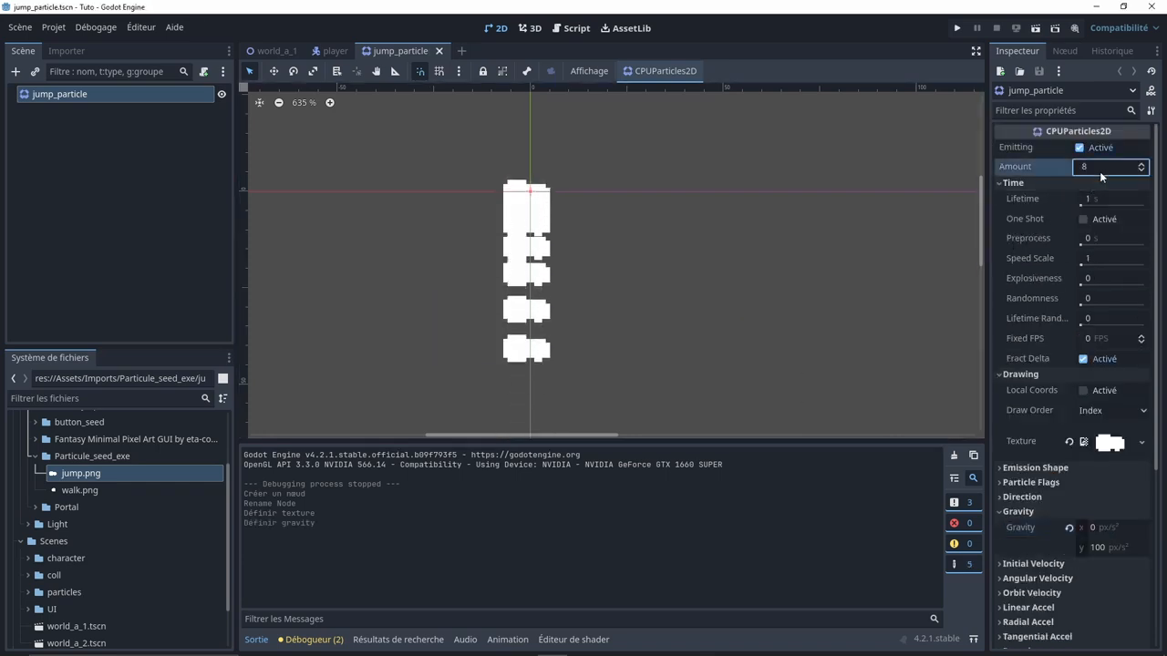
pyautogui.press('Return')
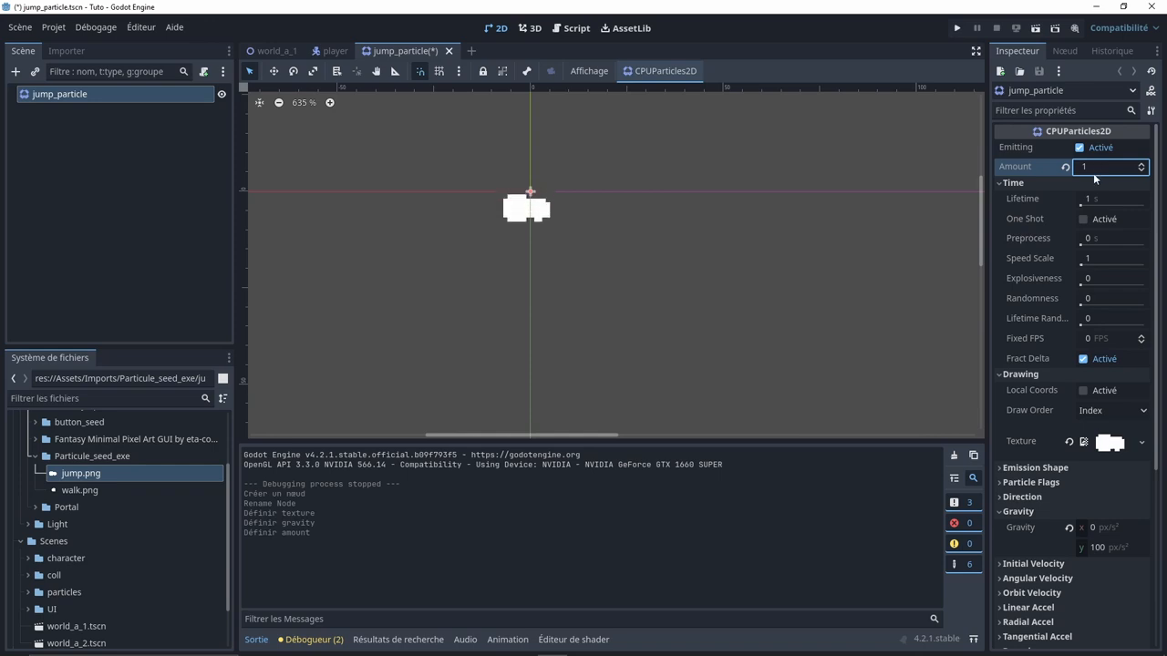
# - Set the particle lifetime of jump_particle to 0.5 s and save the scene
pyautogui.scroll(-1, 548, 300)
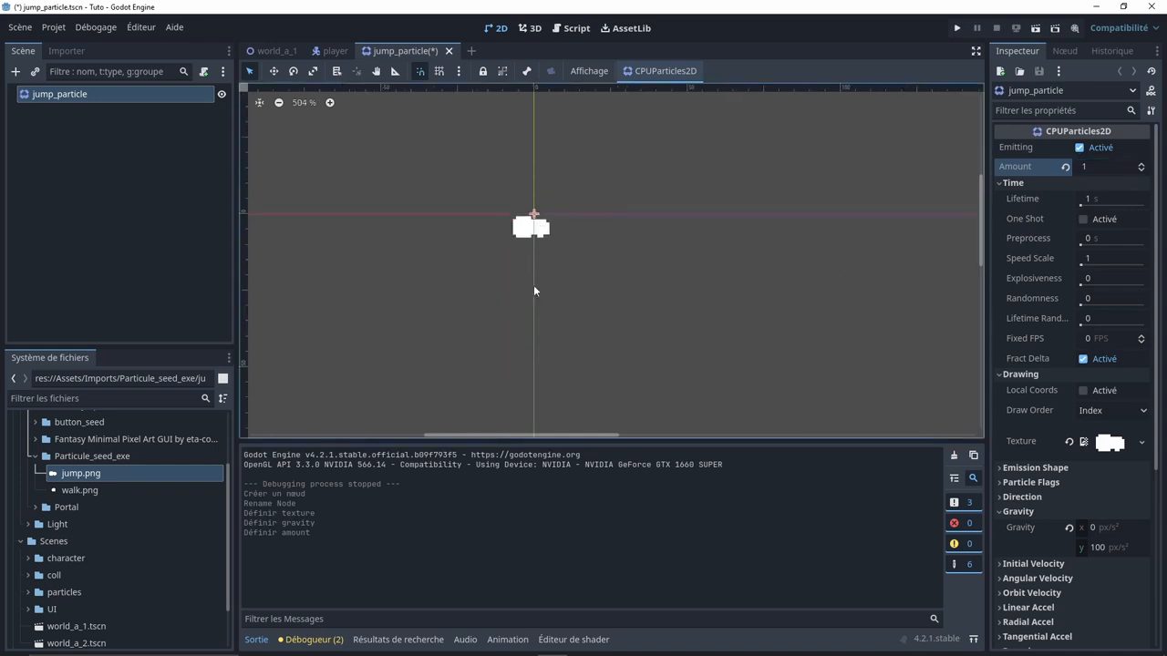
pyautogui.click(1106, 198)
pyautogui.write('0.5')
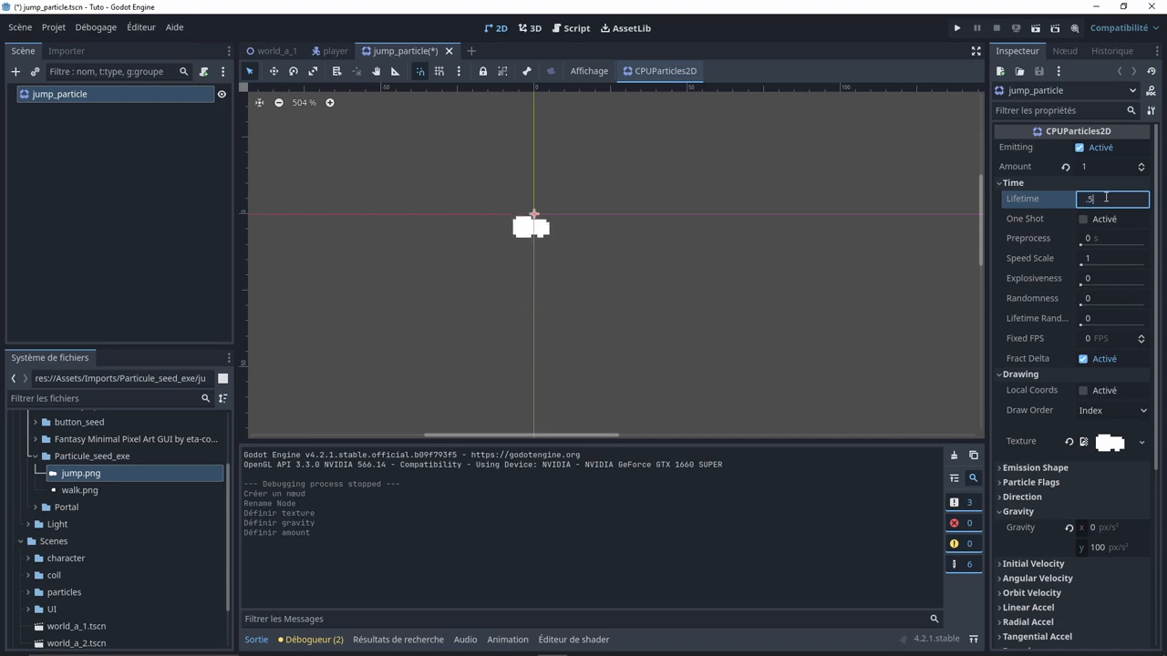
pyautogui.press('Return')
pyautogui.hotkey('ctrl', 's')
pyautogui.scroll(-1, 574, 259)
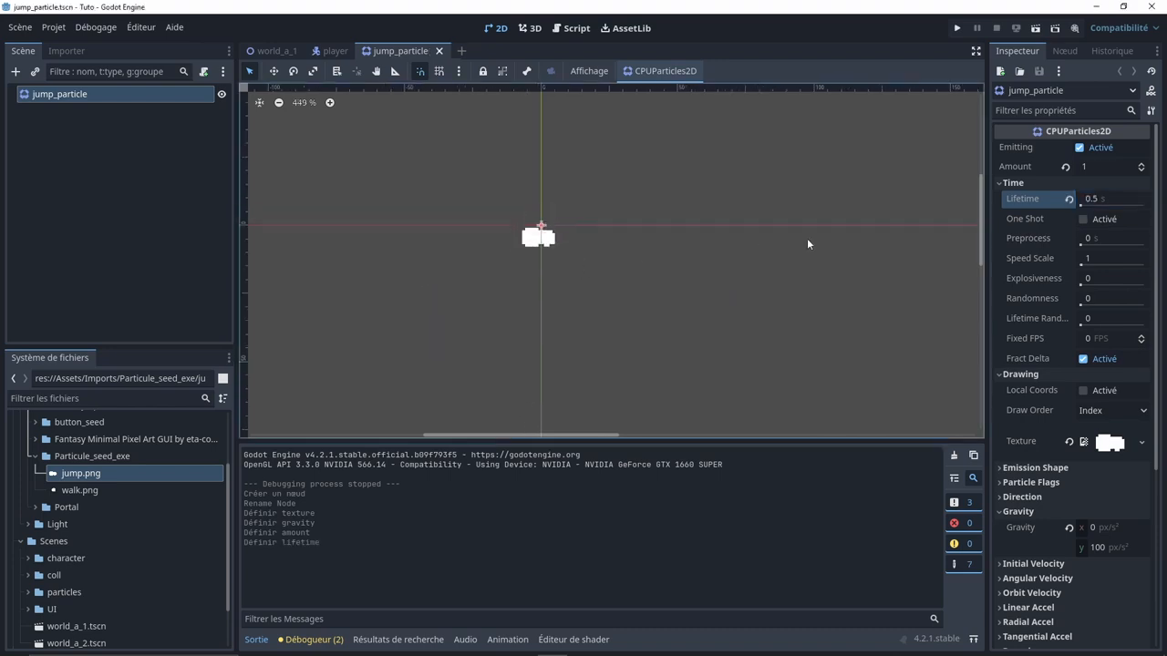
# - Try One Shot emission on jump_particle, and restore continuous emission with Emitting enabled
pyautogui.click(1084, 219)
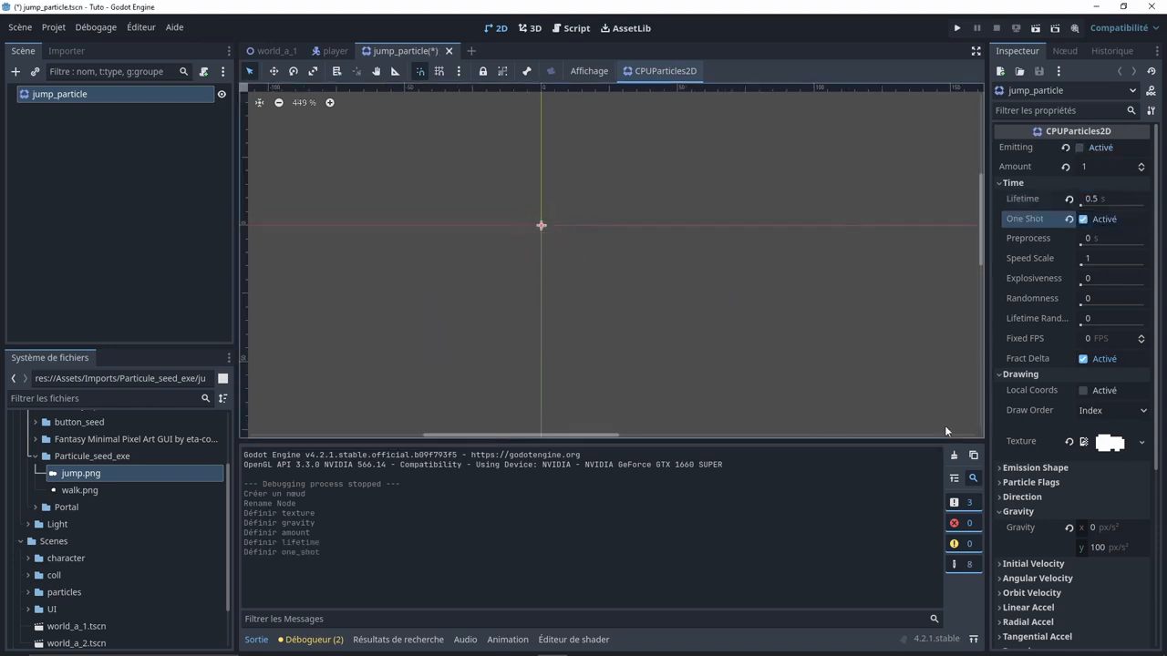
pyautogui.click(1084, 146)
pyautogui.click(1084, 220)
pyautogui.click(1080, 147)
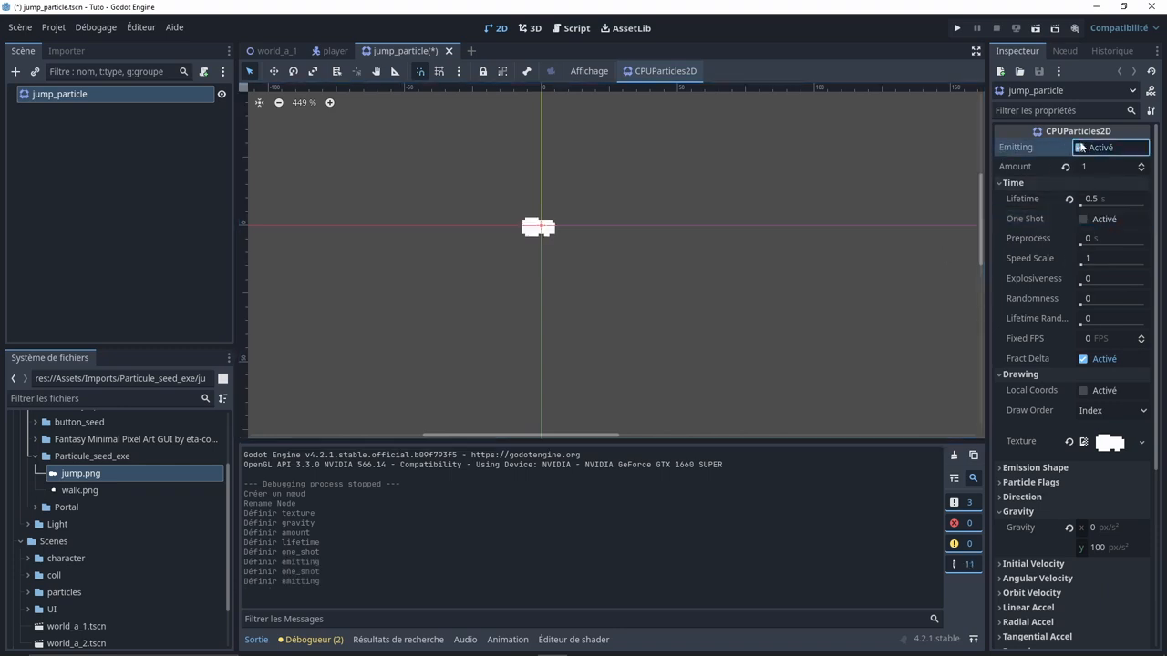
pyautogui.hotkey('ctrl', 's')
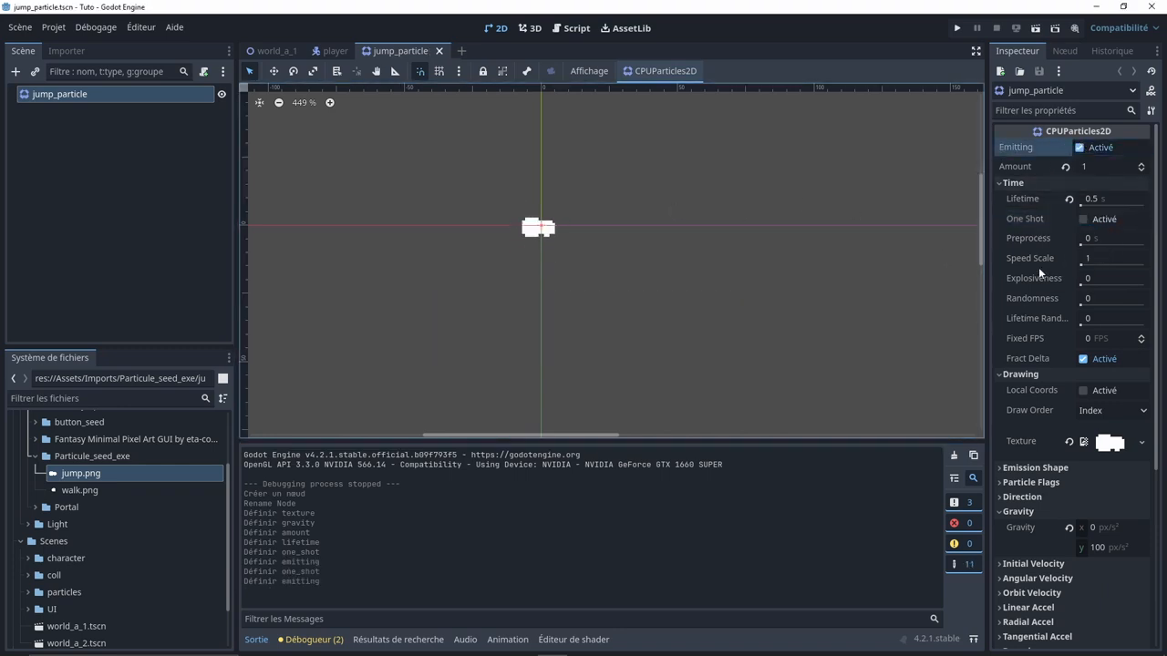
# - Set the particles' angular velocity to a minimum of -90 and a maximum of 90, and save the scene
pyautogui.scroll(-5, 1038, 267)
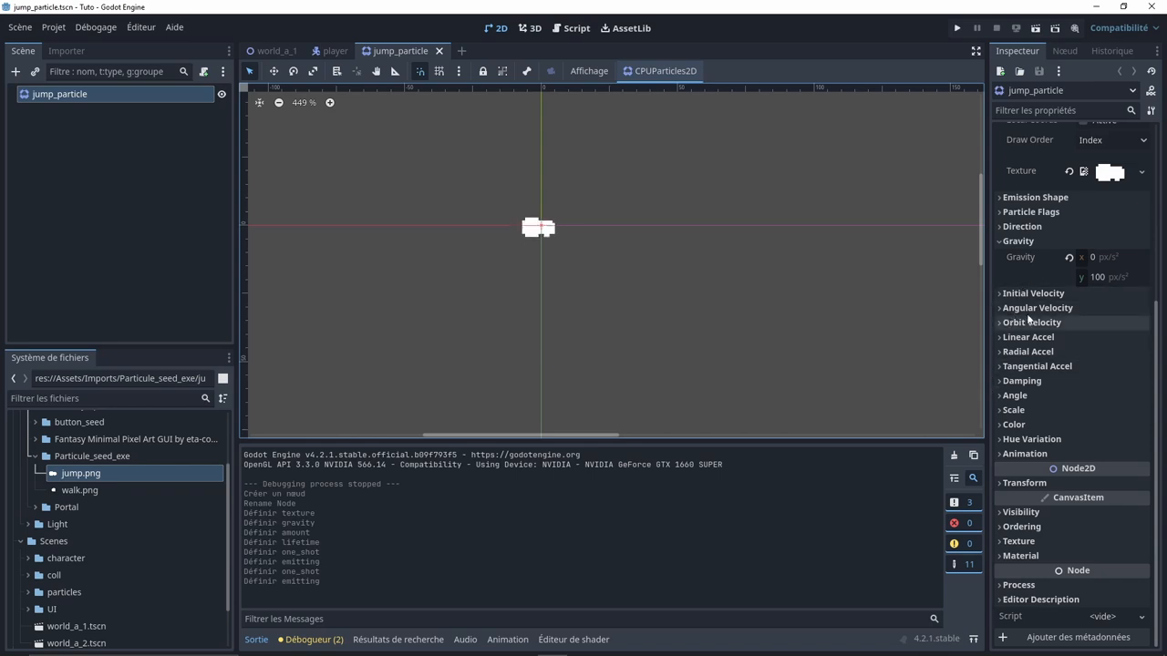
pyautogui.click(1033, 311)
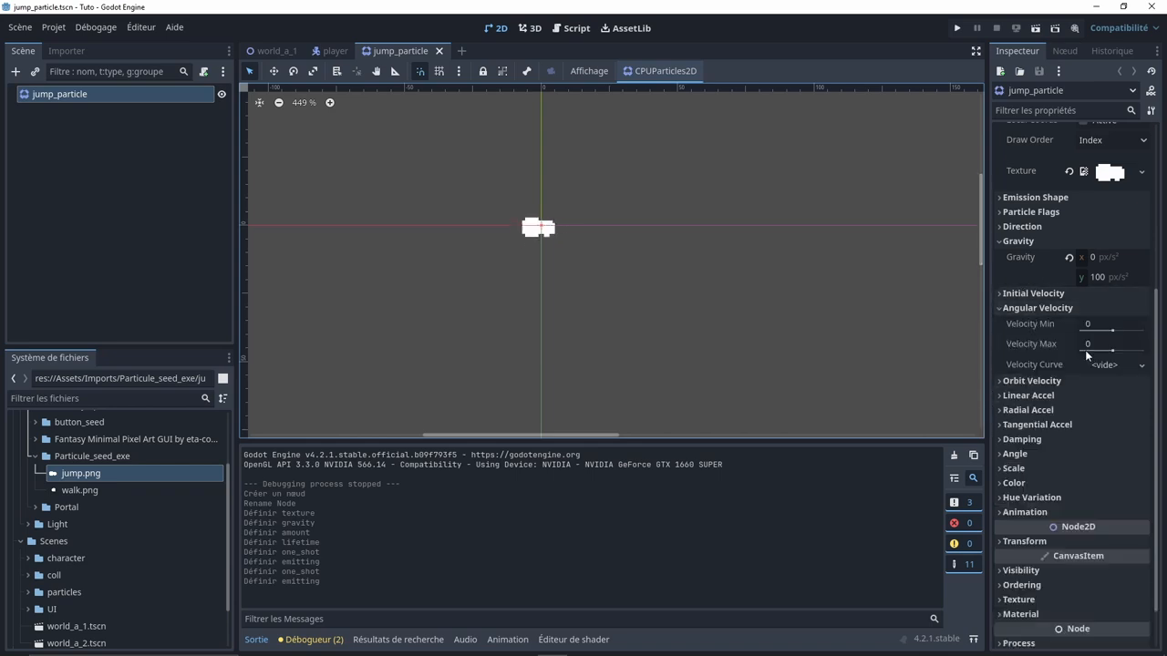
pyautogui.click(1114, 321)
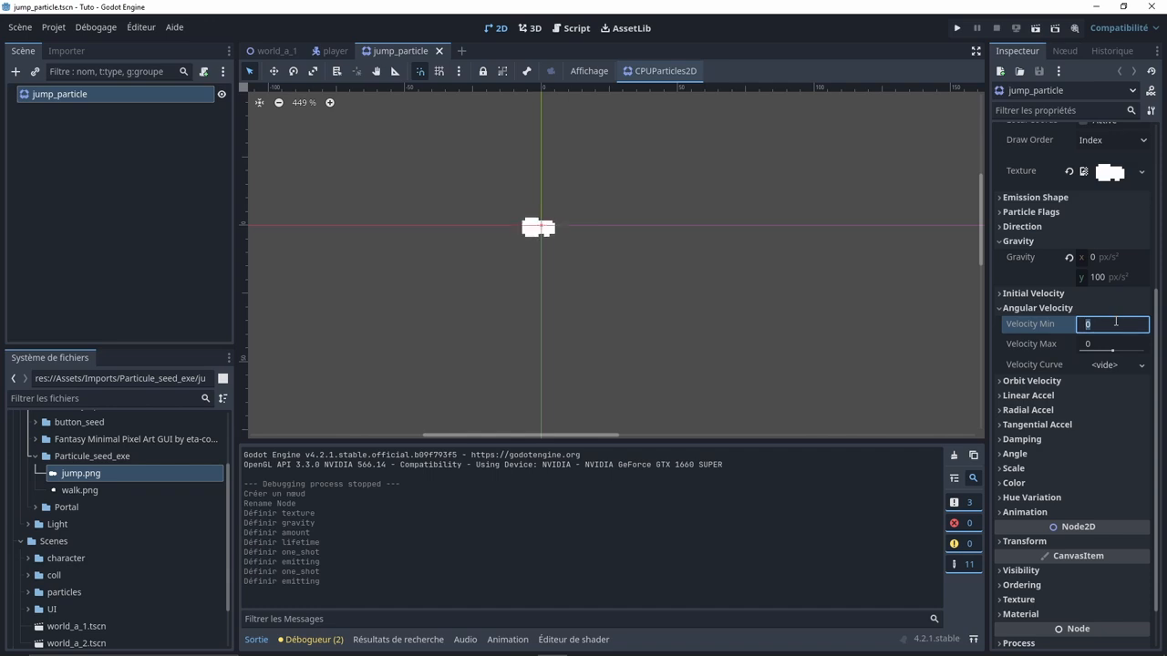
pyautogui.write('-90')
pyautogui.press('Return')
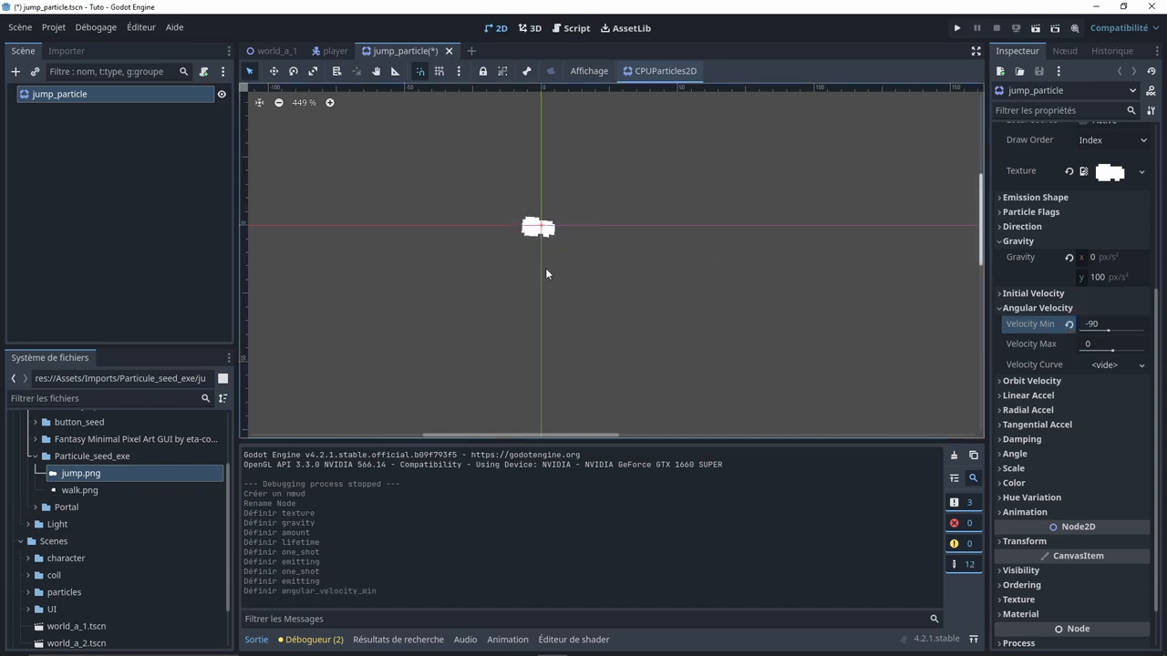
pyautogui.click(1091, 344)
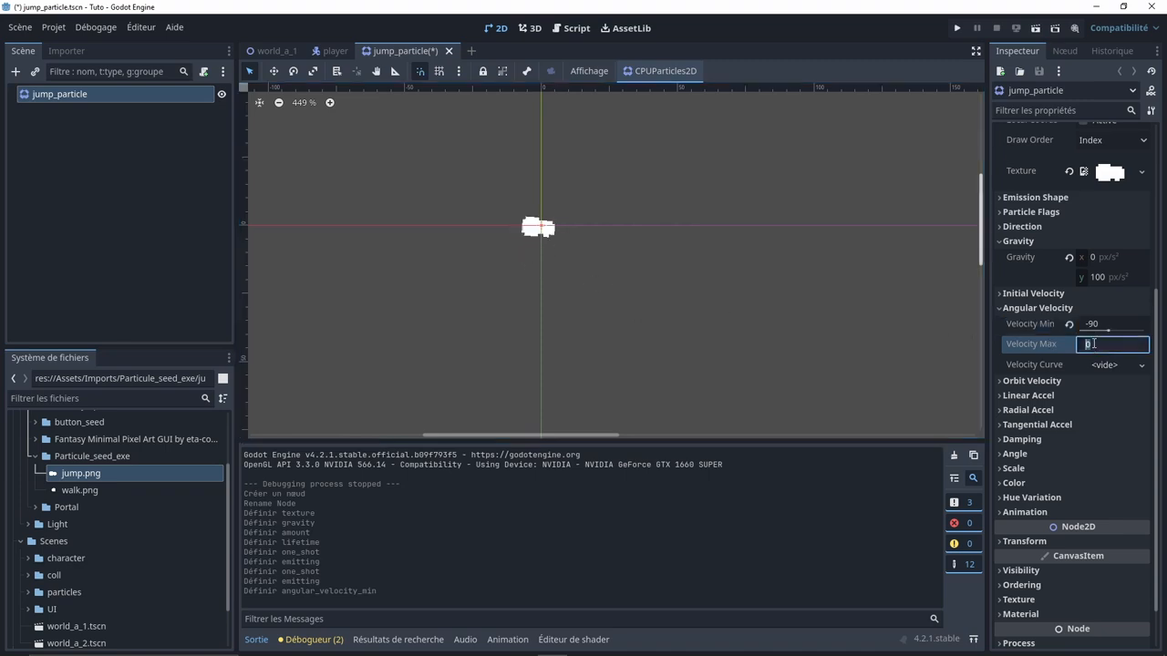
pyautogui.write('90')
pyautogui.press('Return')
pyautogui.hotkey('ctrl', 's')
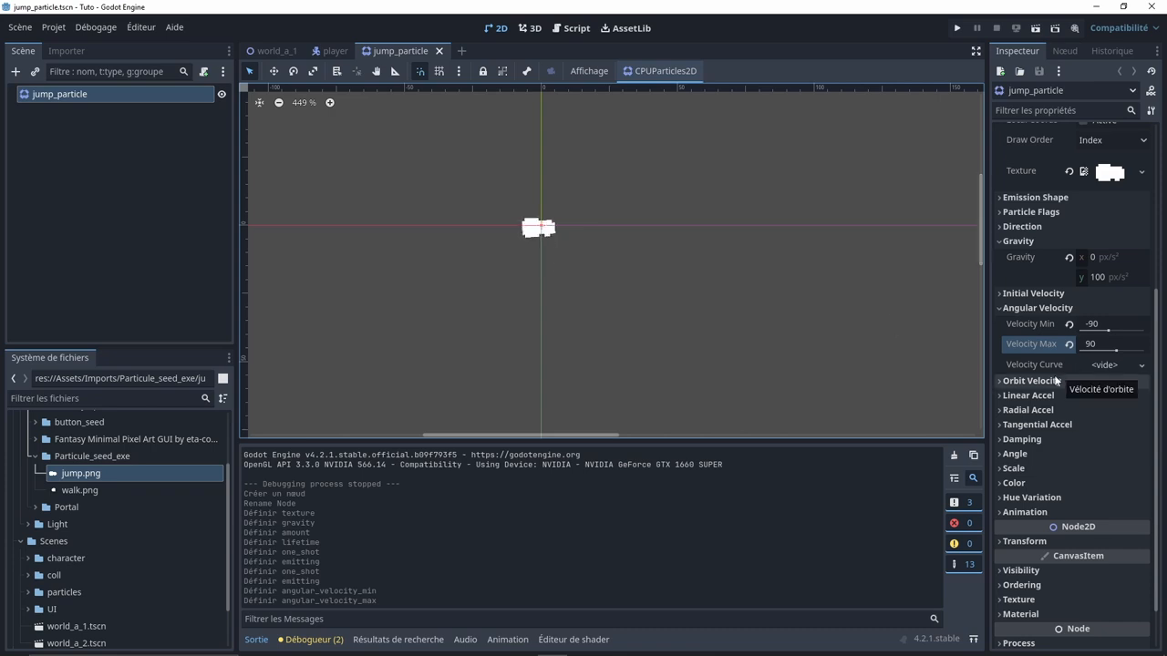
# - Set the particles' minimum scale amount to 0.5 and save the scene
pyautogui.scroll(-2, 1040, 392)
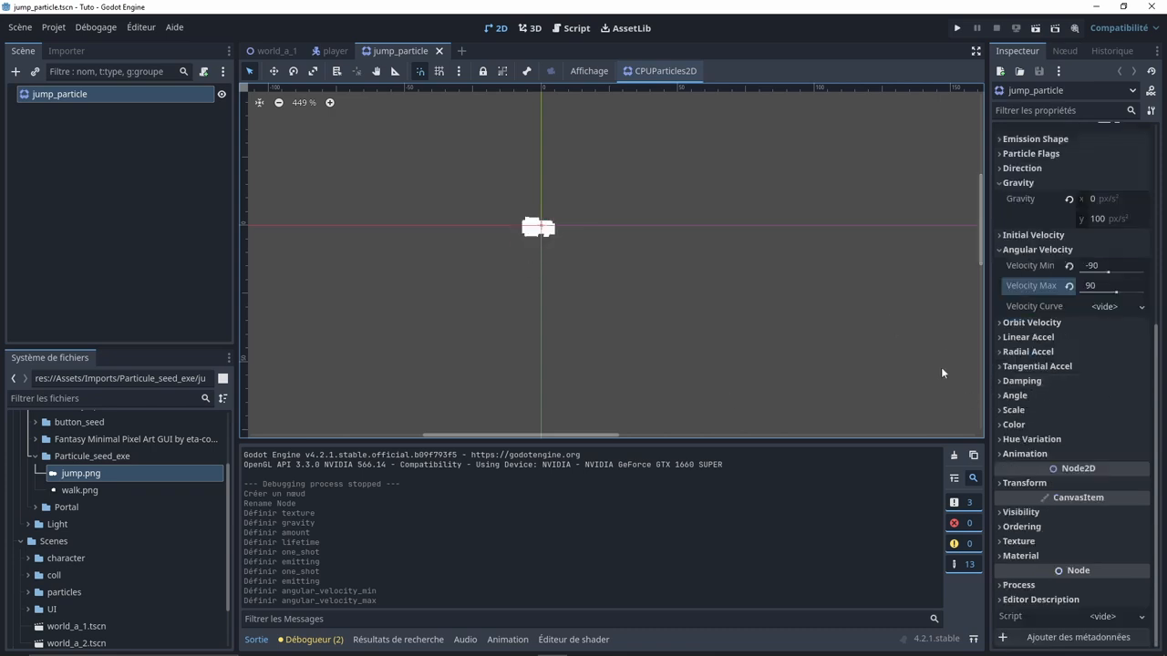
pyautogui.click(1039, 413)
pyautogui.click(1085, 426)
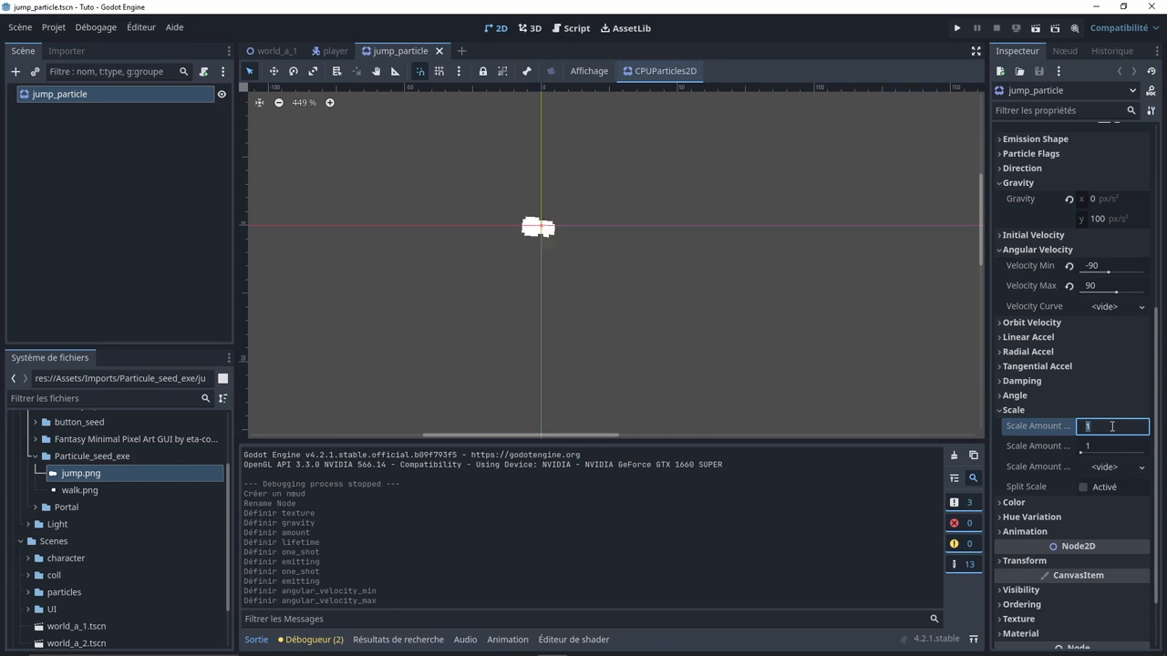
pyautogui.write('0.5')
pyautogui.press('Return')
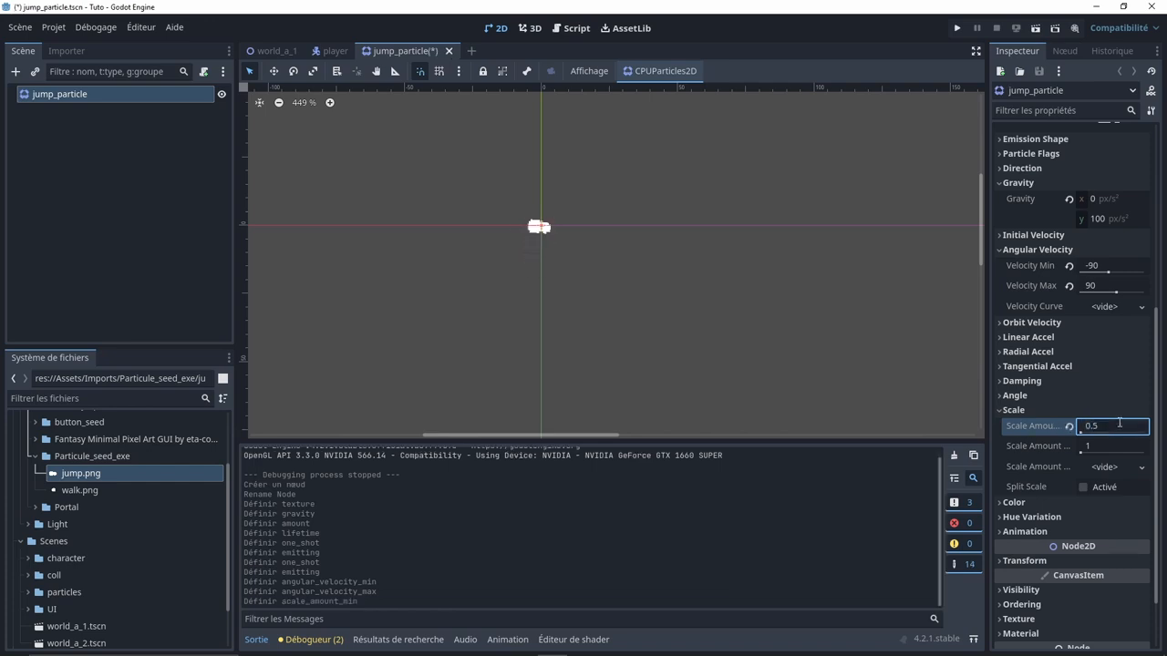
pyautogui.scroll(1, 565, 258)
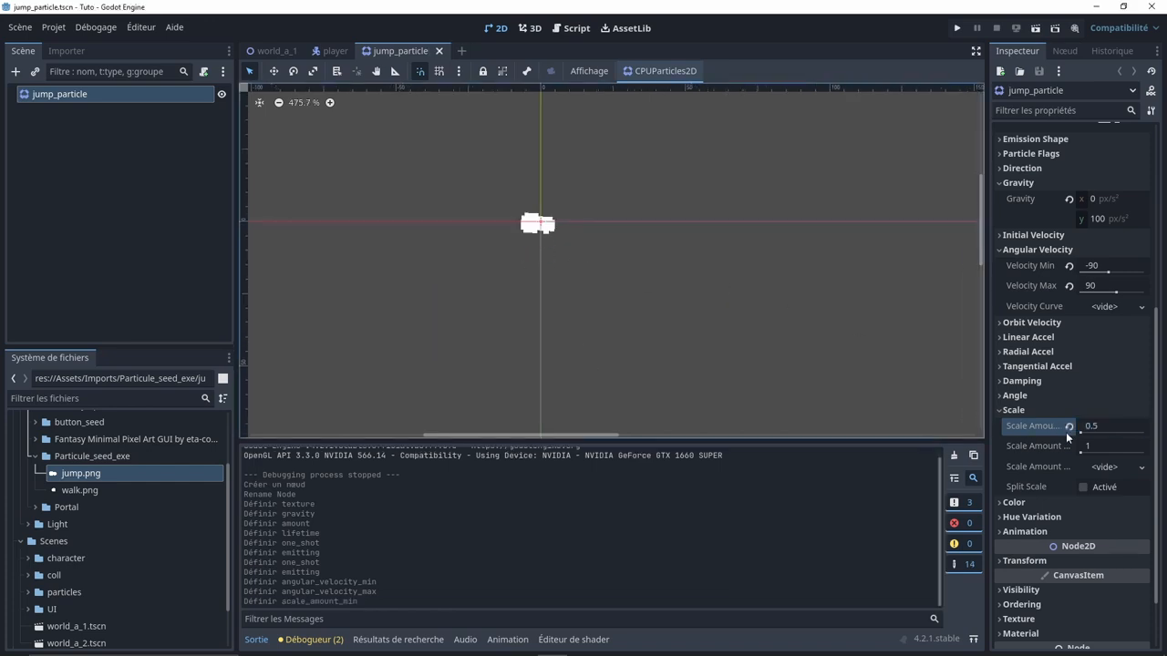
# - Create a new gradient for the particles' Color Ramp and recolour its black starting point white
pyautogui.click(1024, 507)
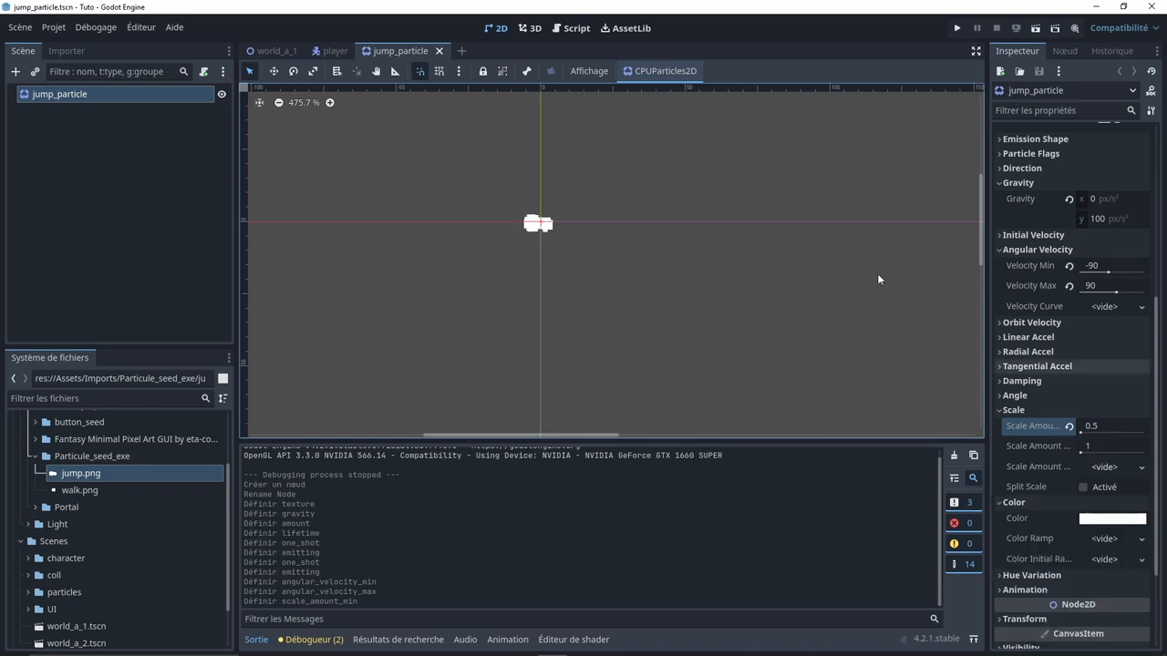
pyautogui.click(1105, 539)
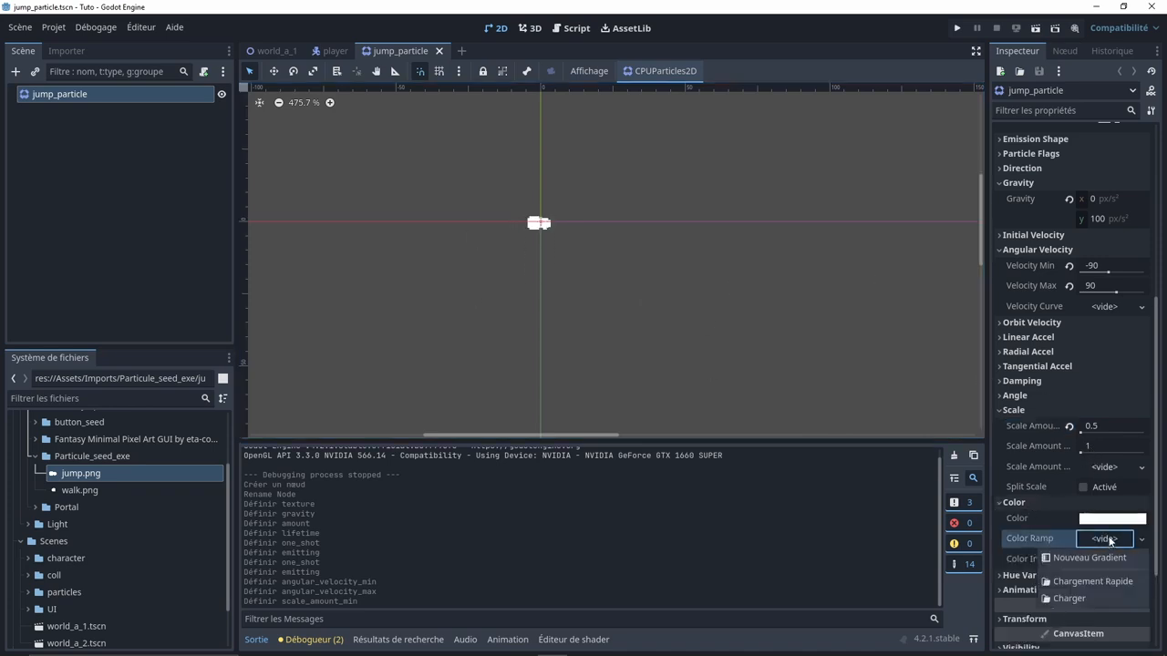
pyautogui.click(1105, 559)
pyautogui.click(1091, 540)
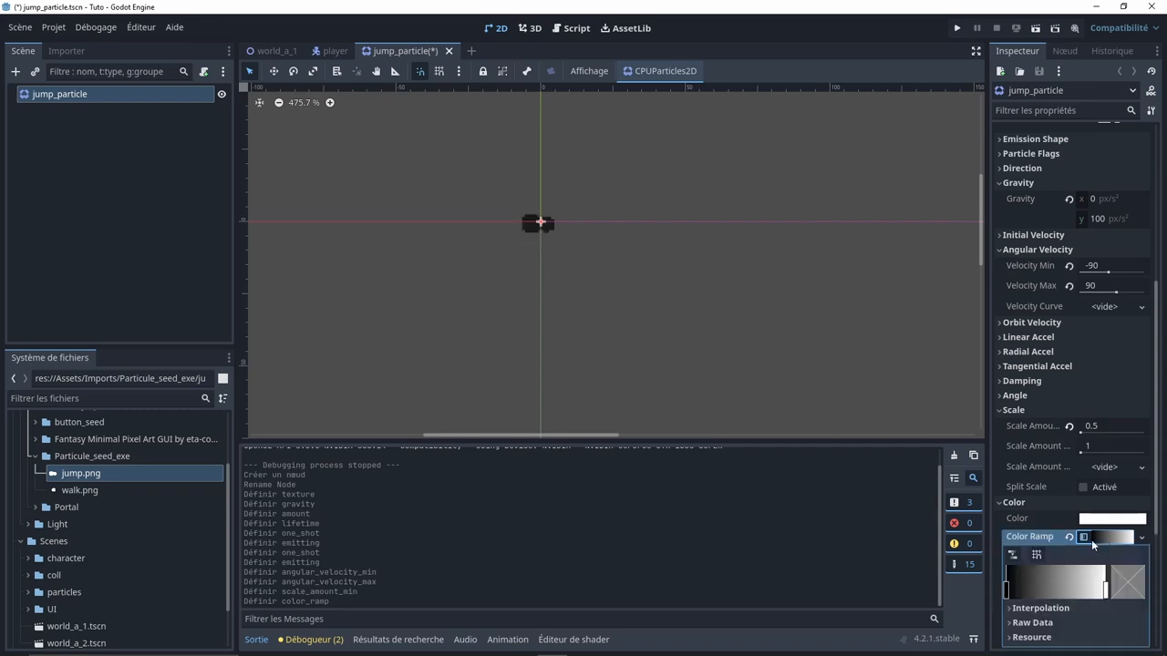
pyautogui.moveTo(1009, 591)
pyautogui.mouseDown()
pyautogui.moveTo(1020, 592)
pyautogui.moveTo(1006, 594)
pyautogui.mouseUp()
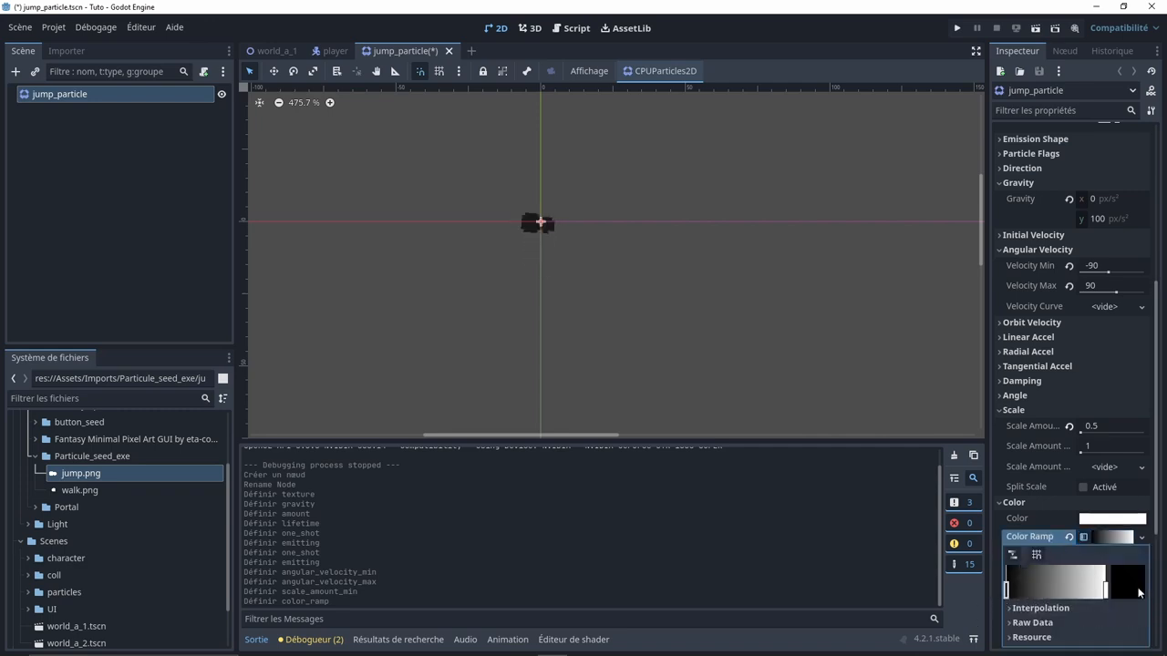
pyautogui.click(1134, 587)
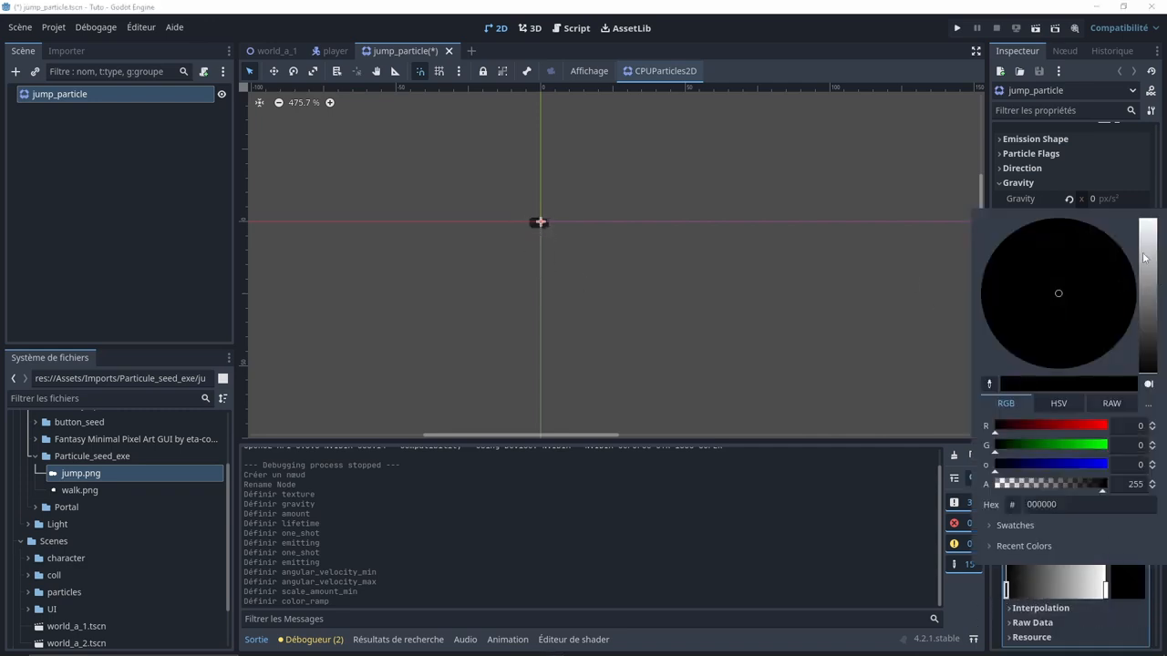
pyautogui.moveTo(1145, 253); pyautogui.dragTo(1146, 169)
# - Move the gradient's end point to about the middle of the ramp and add a new point at the far end
pyautogui.click(1105, 594)
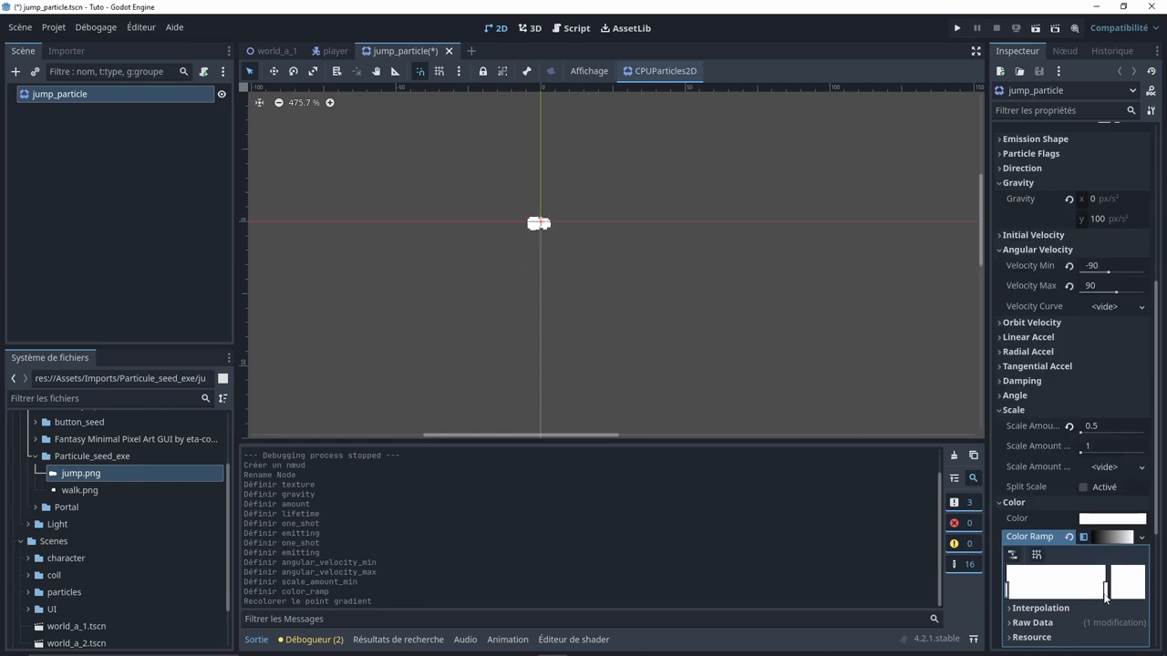
pyautogui.moveTo(1106, 594); pyautogui.dragTo(1059, 594)
pyautogui.doubleClick(1106, 588)
# - Make the gradient's last point fully transparent with alpha 0 (ffffff00) and save the scene
pyautogui.click(1139, 587)
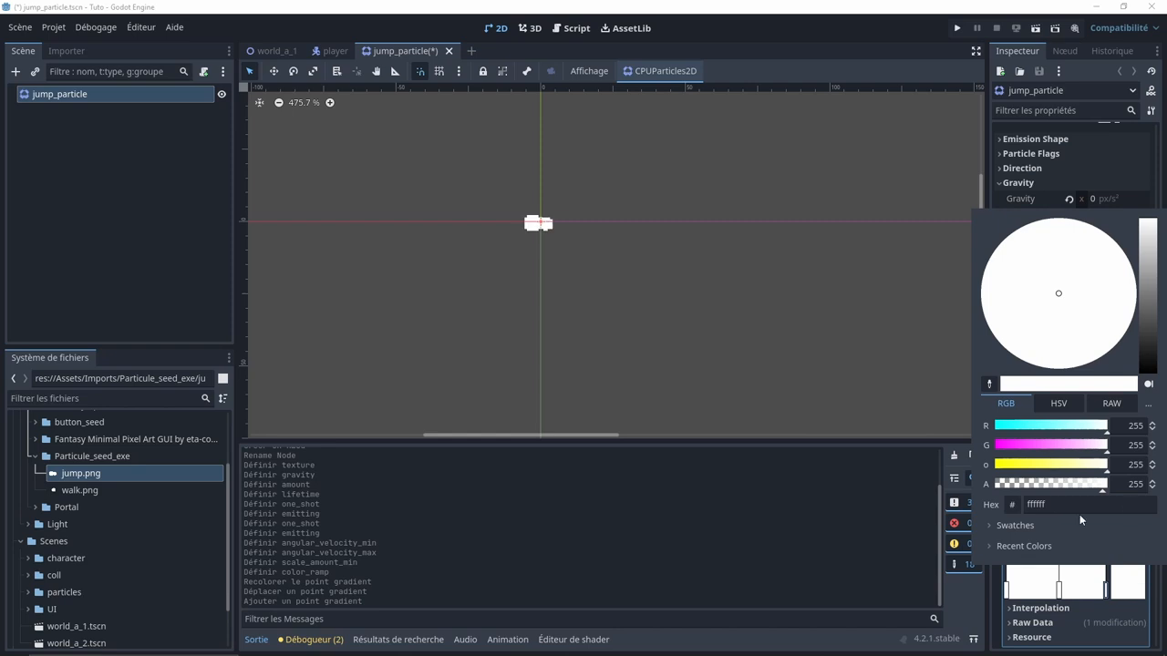
pyautogui.moveTo(1074, 485); pyautogui.dragTo(737, 485)
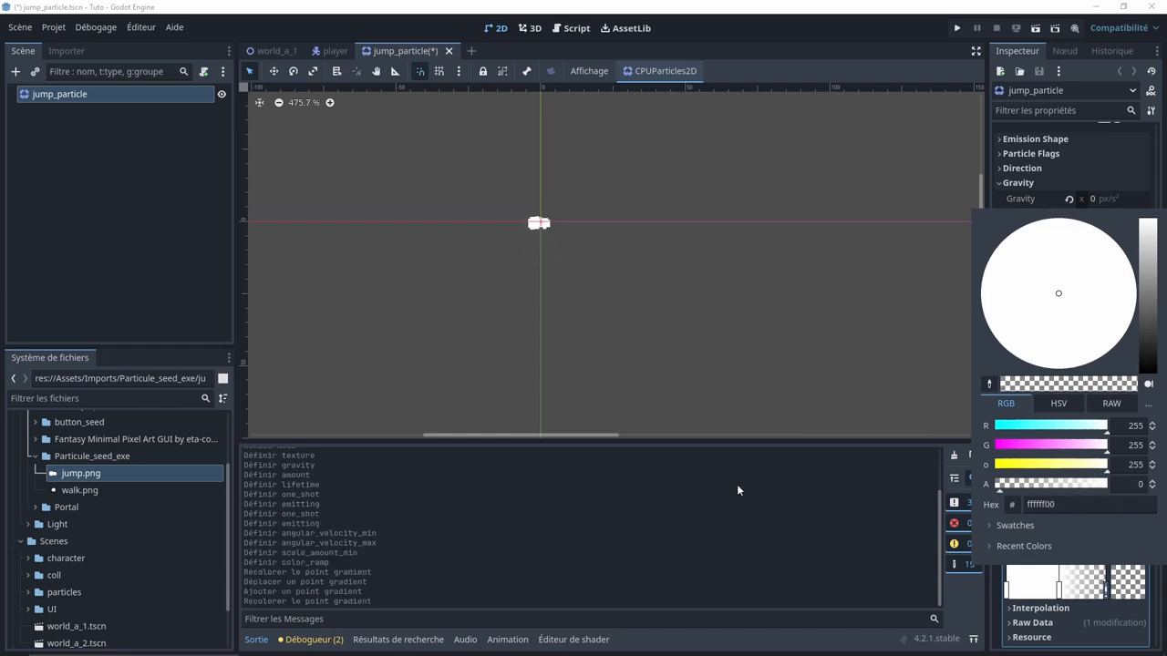
pyautogui.click(735, 482)
pyautogui.hotkey('ctrl', 's')
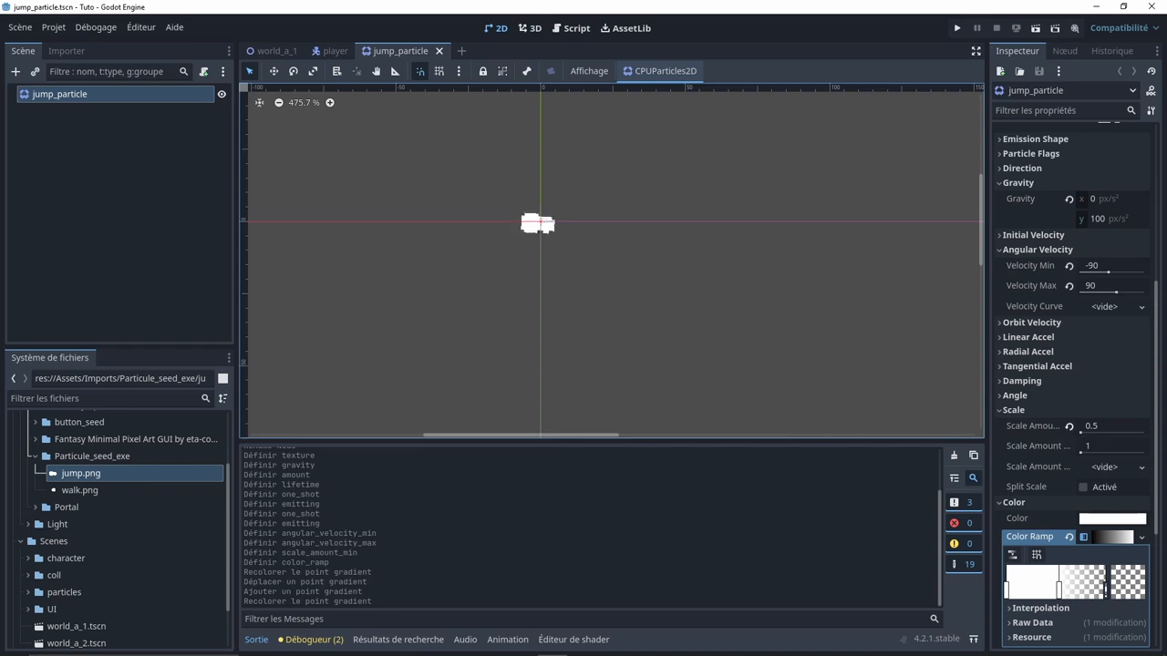
# - Enable One Shot on jump_particle, save the scene, and switch to the player scene
pyautogui.moveTo(345, 264); pyautogui.dragTo(344, 274, button='middle')
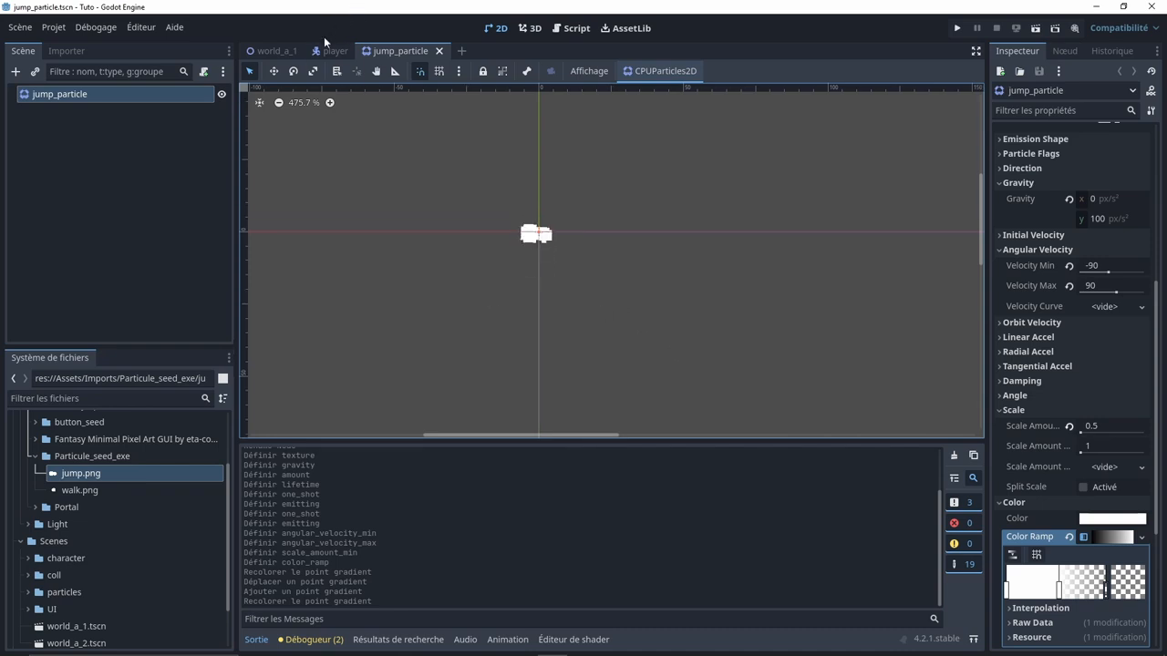
pyautogui.scroll(5, 1118, 146)
pyautogui.click(1084, 217)
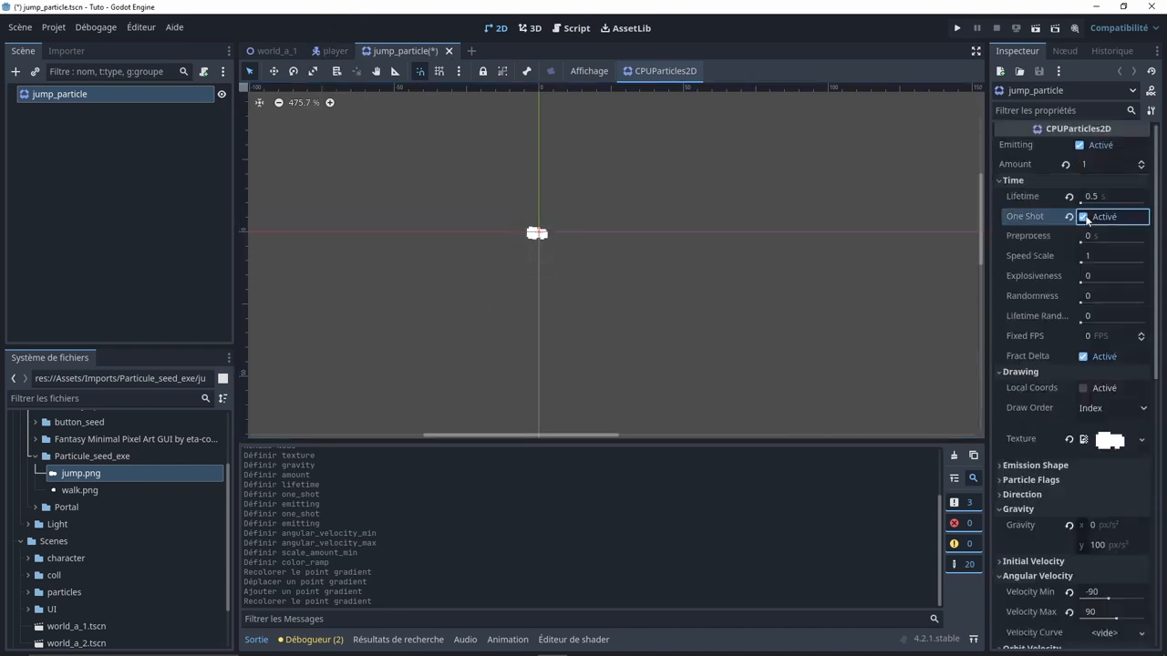
pyautogui.click(333, 51)
pyautogui.rightClick(50, 98)
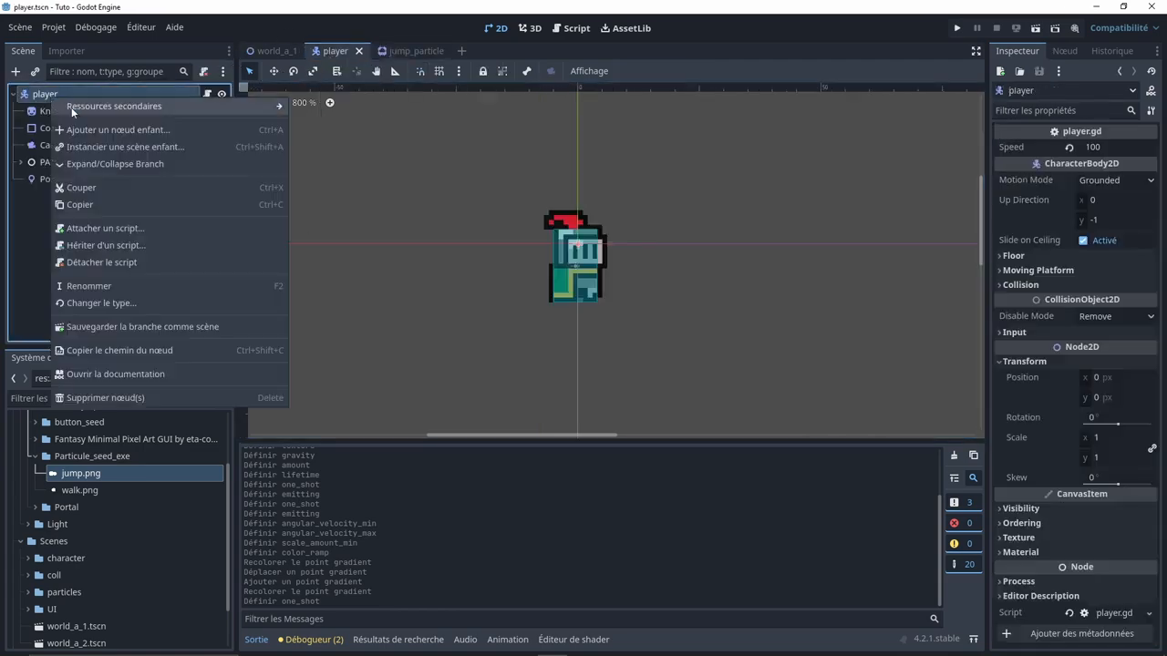
pyautogui.click(92, 106)
pyautogui.write('cpu')
pyautogui.doubleClick(476, 240)
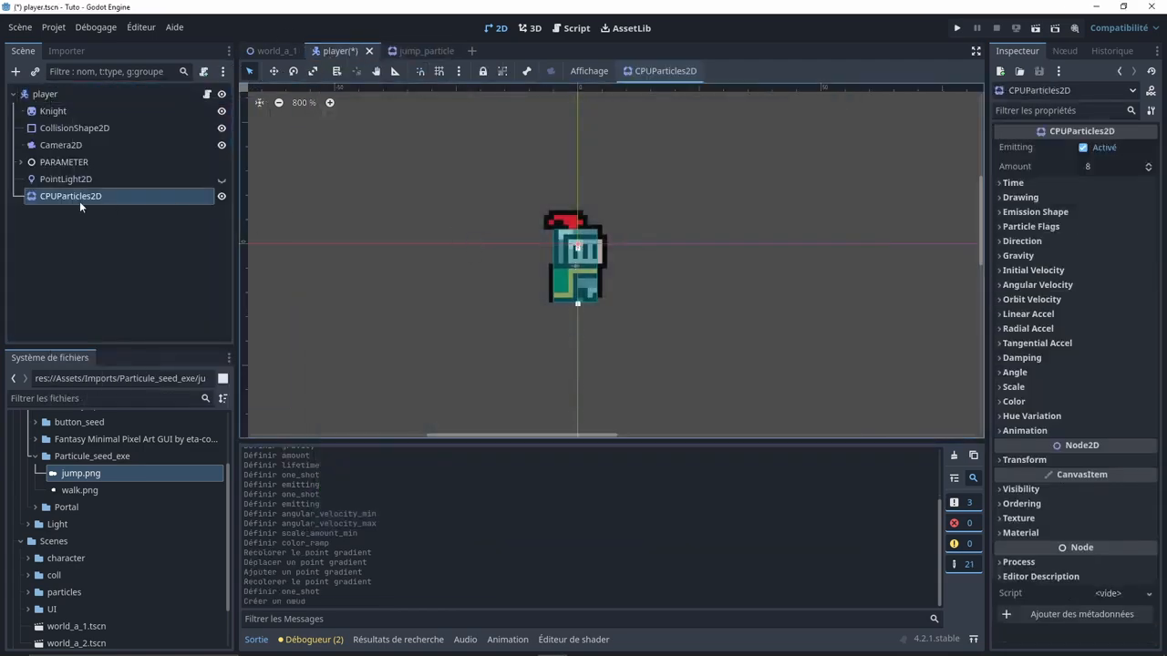
pyautogui.hotkey('ctrl', 'z')
# - Add a Node2D child to the player node and rename it particle_grp
pyautogui.rightClick(80, 95)
pyautogui.click(118, 108)
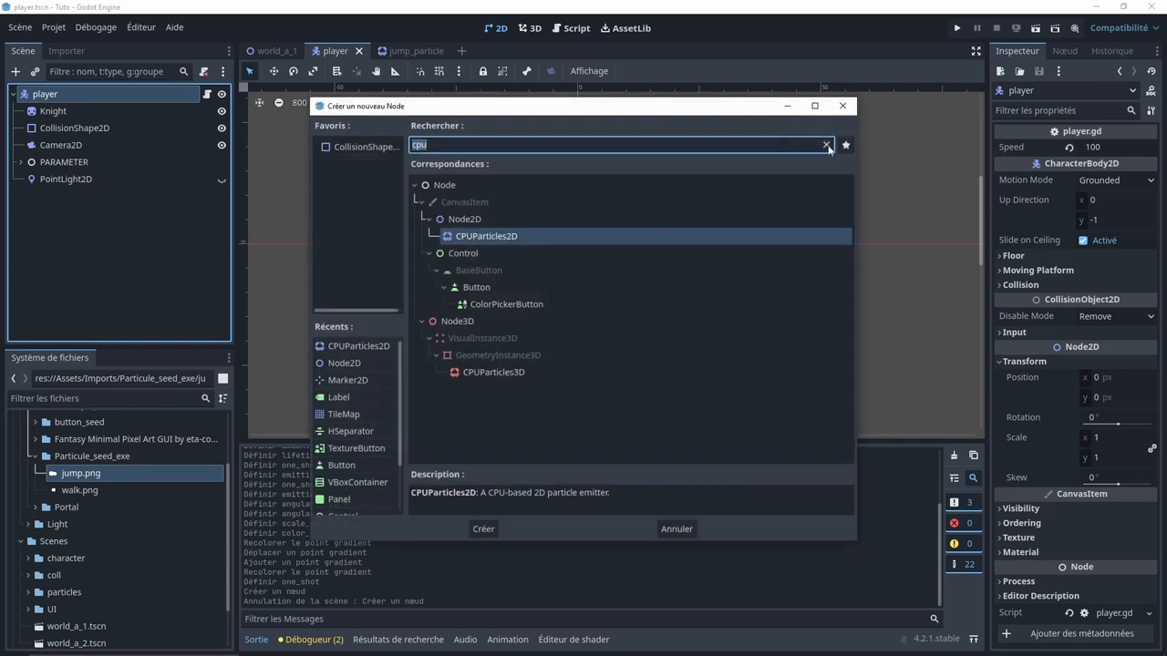
pyautogui.press('BackSpace')
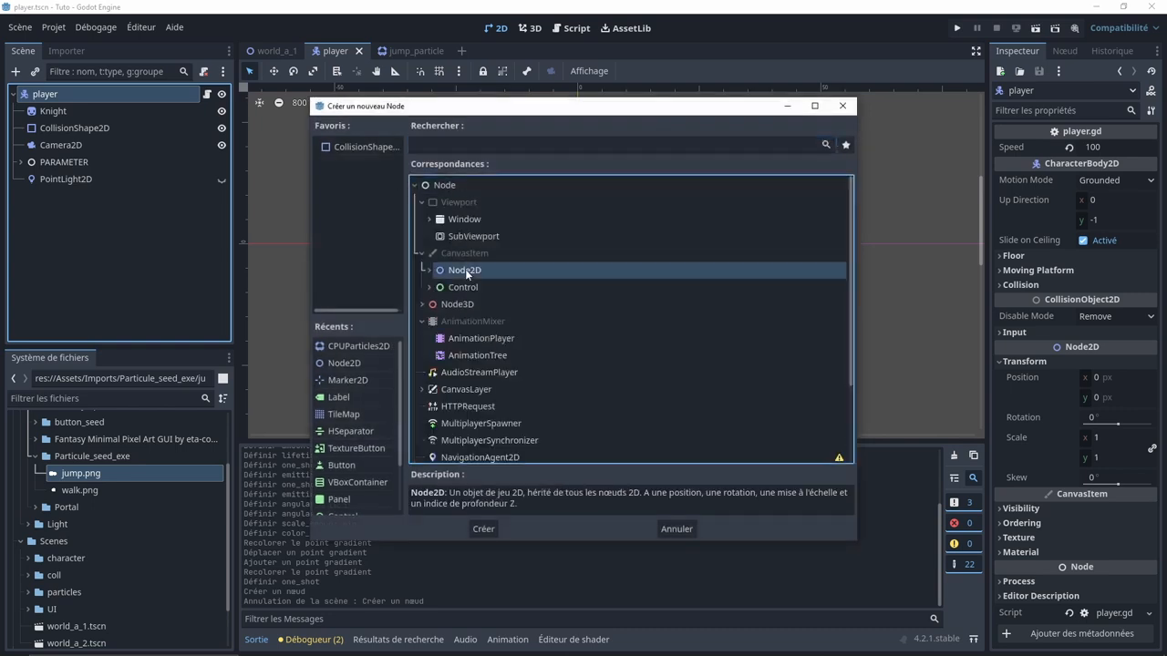
pyautogui.doubleClick(464, 270)
pyautogui.doubleClick(111, 196)
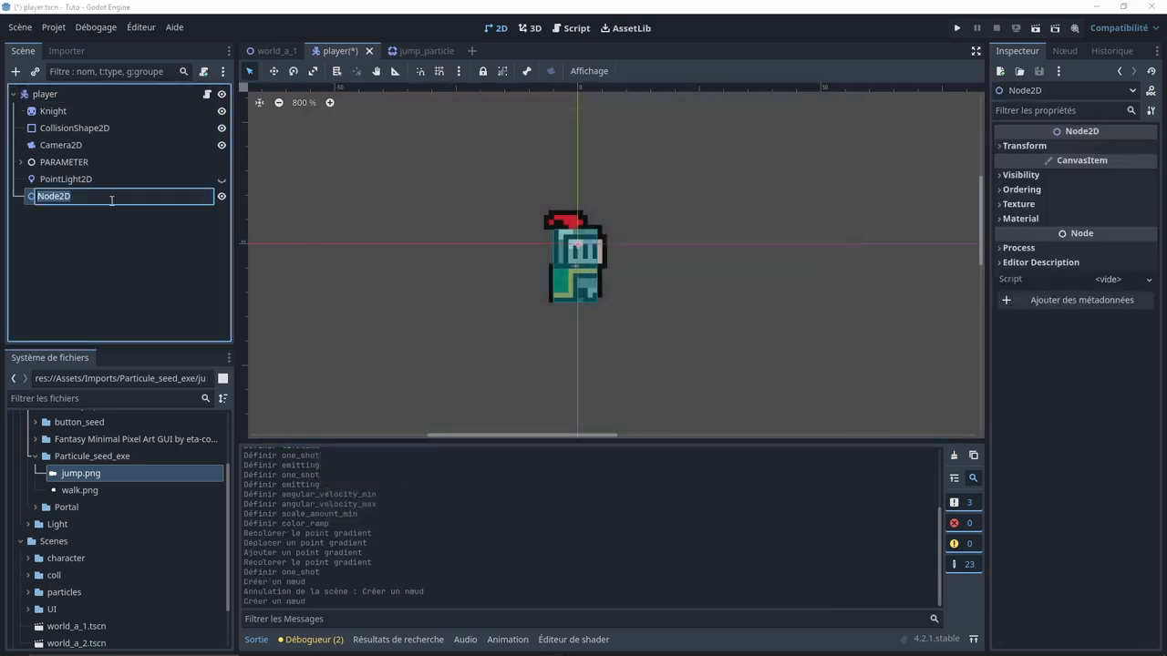
pyautogui.write('particle_grp')
pyautogui.press('Return')
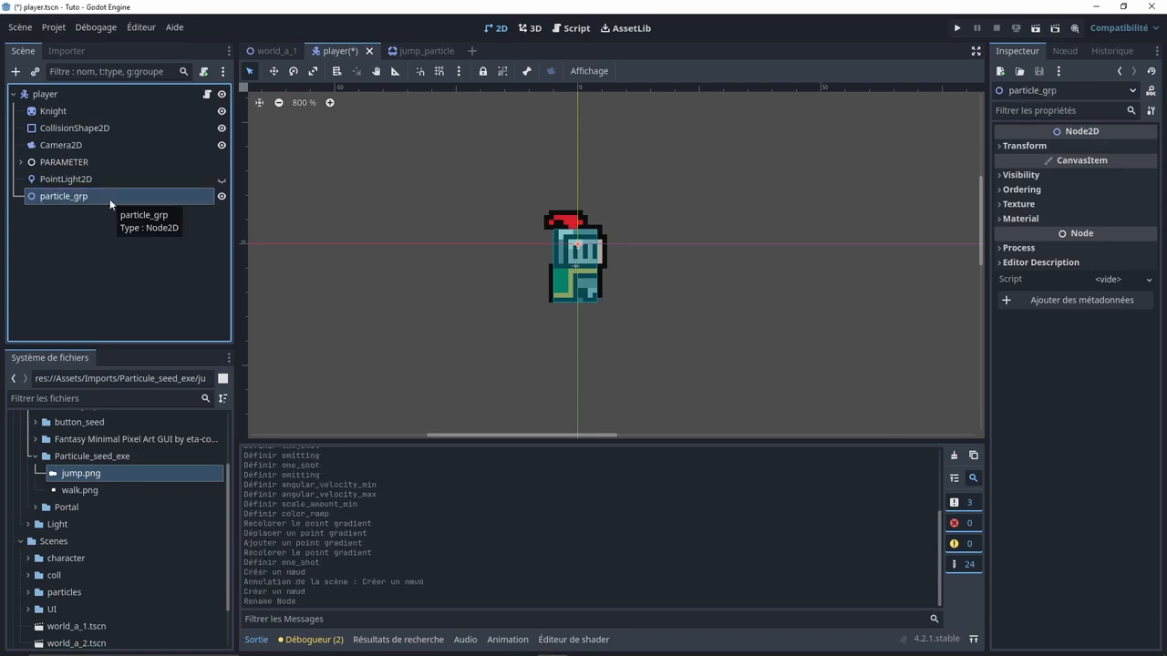
# - Search the project files for jump and instantiate jump_particle.tscn as a child of particle_grp
pyautogui.scroll(-3, 126, 540)
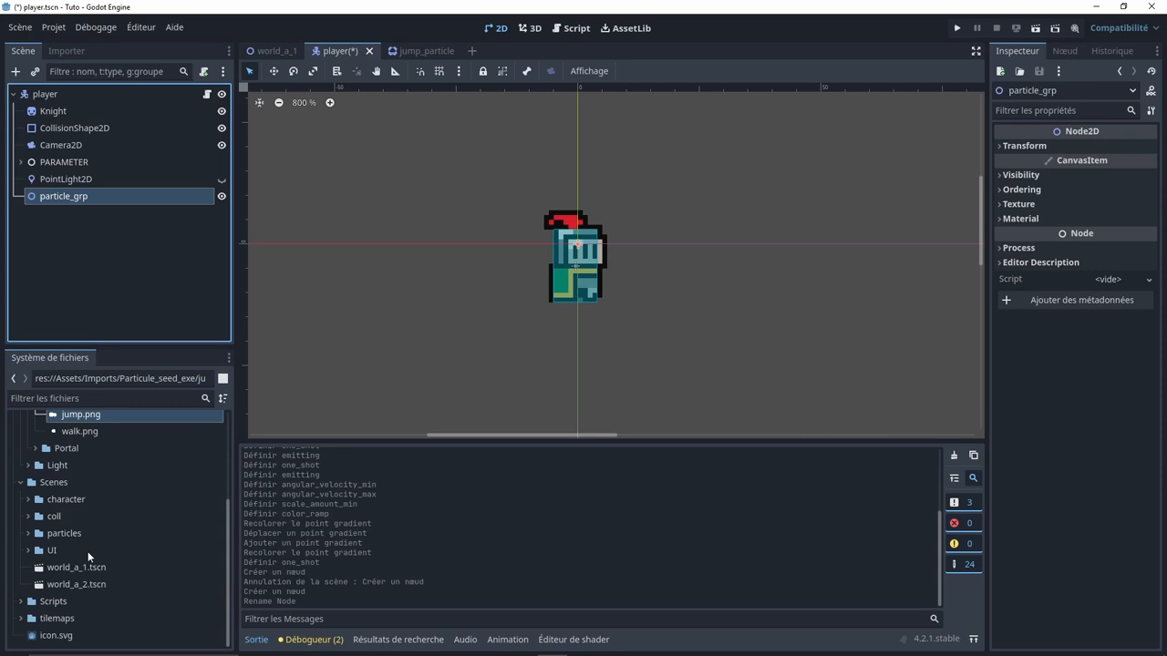
pyautogui.click(62, 400)
pyautogui.write('jump')
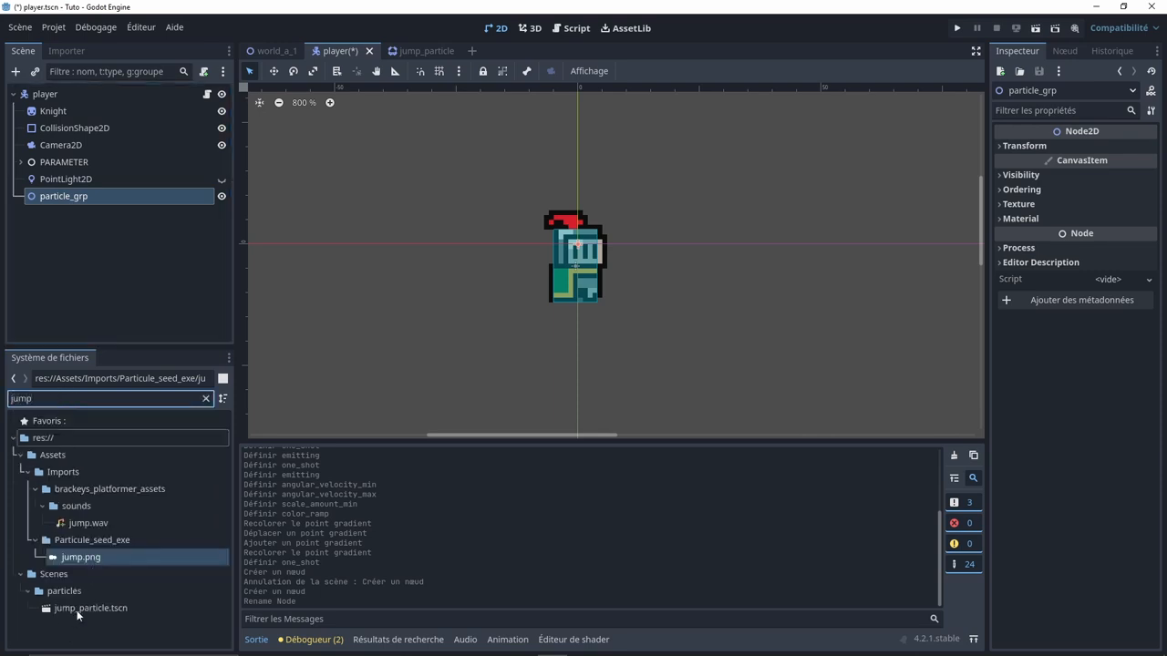
pyautogui.moveTo(78, 609); pyautogui.dragTo(71, 197)
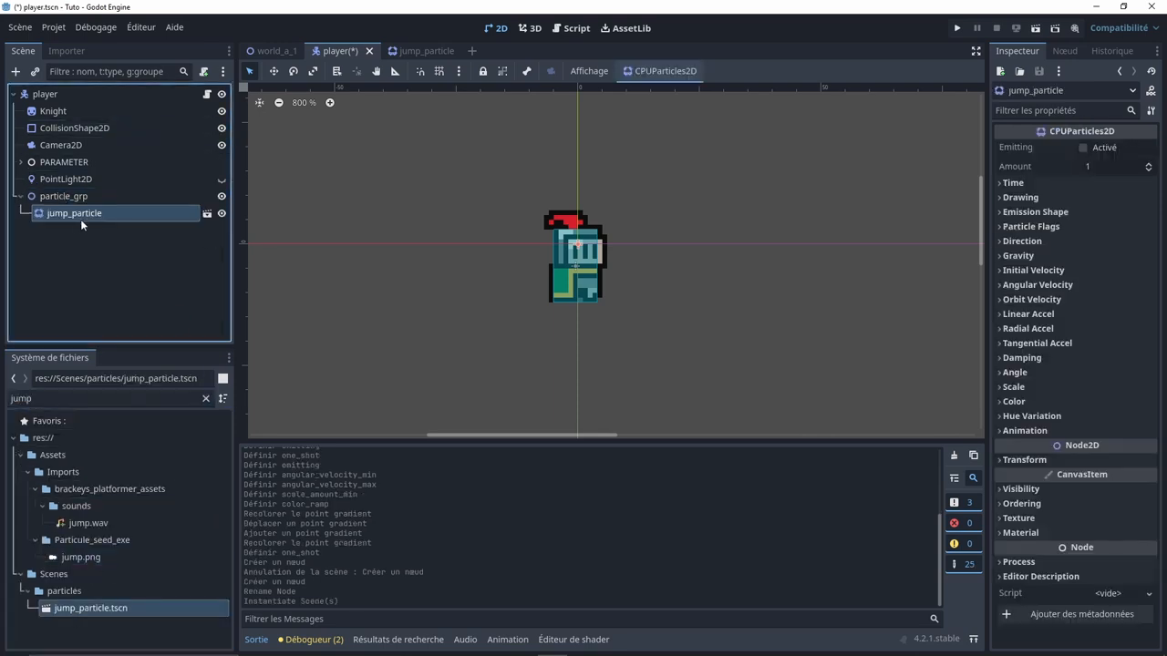
pyautogui.click(719, 195)
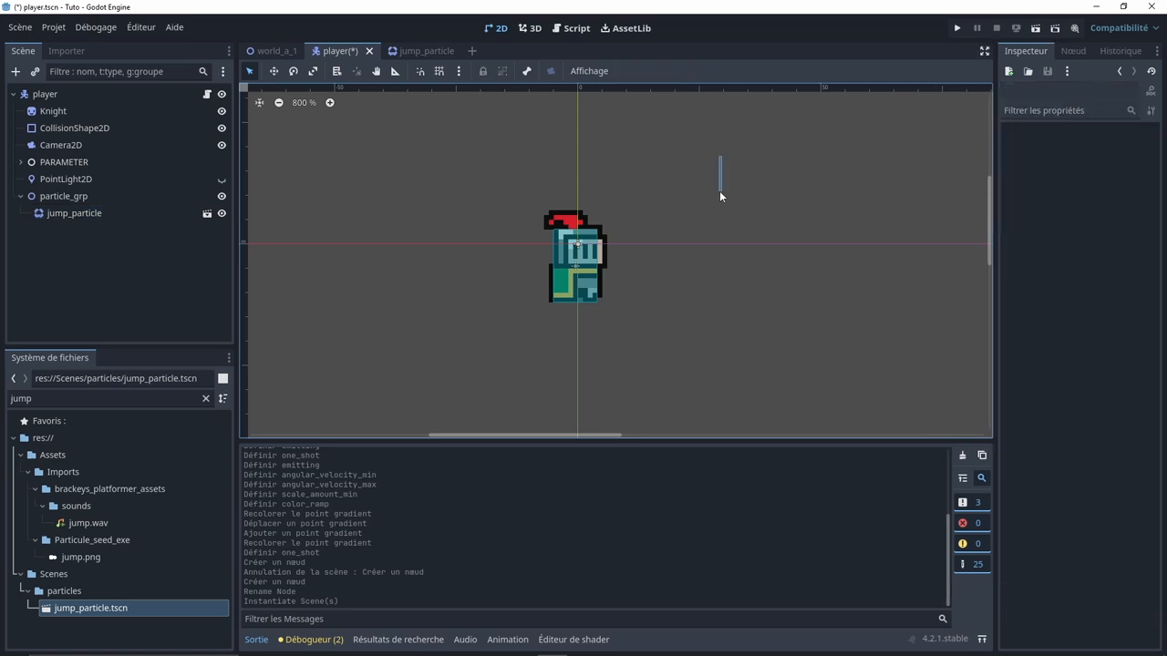
# - Move jump_particle to the knight's feet at (0, 10), test its emission, and save the player scene
pyautogui.click(71, 213)
pyautogui.press('w')
pyautogui.moveTo(671, 156); pyautogui.dragTo(564, 163)
pyautogui.click(1083, 147)
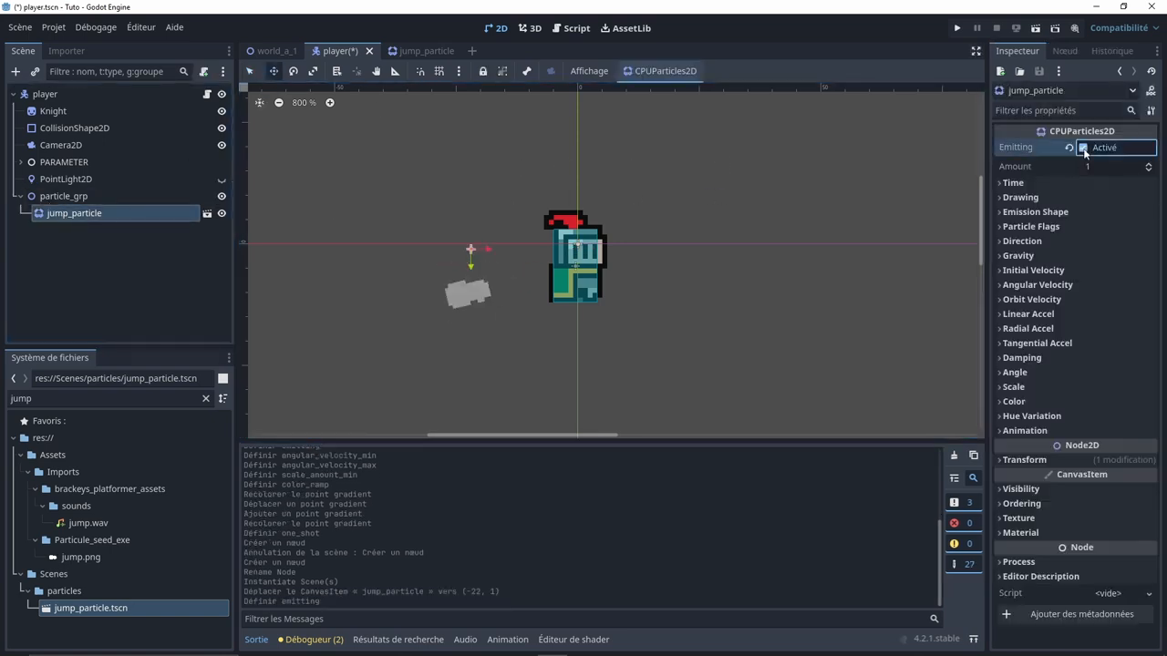
pyautogui.moveTo(571, 245); pyautogui.dragTo(709, 297)
pyautogui.hotkey('ctrl', 's')
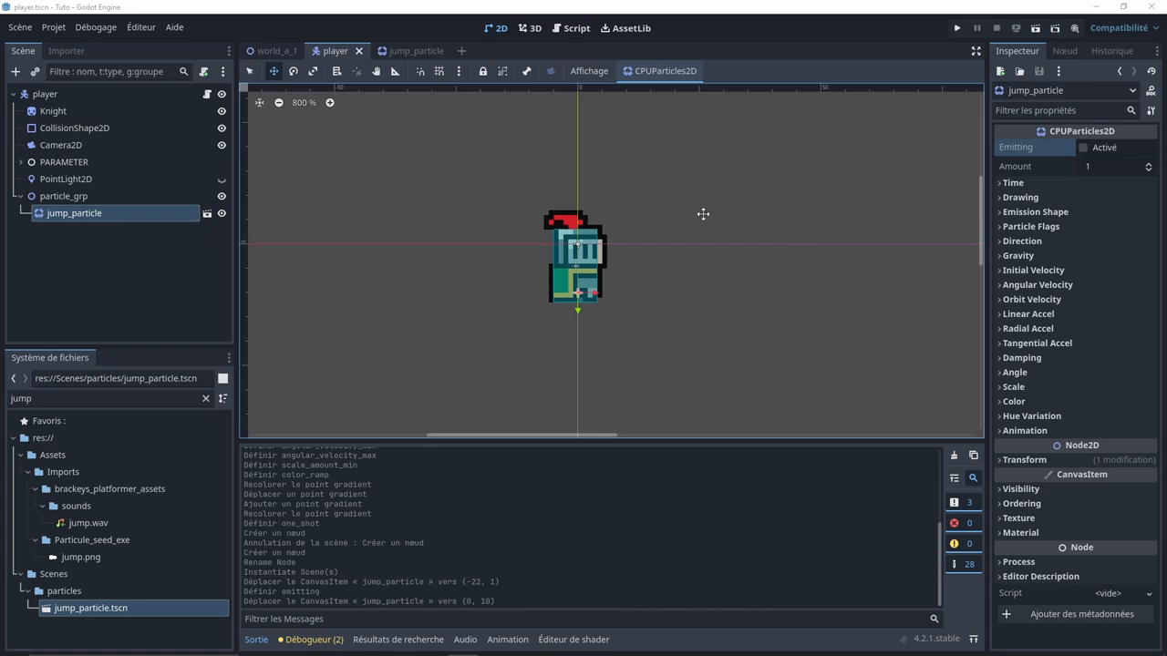
pyautogui.moveTo(618, 285); pyautogui.dragTo(632, 298, button='middle')
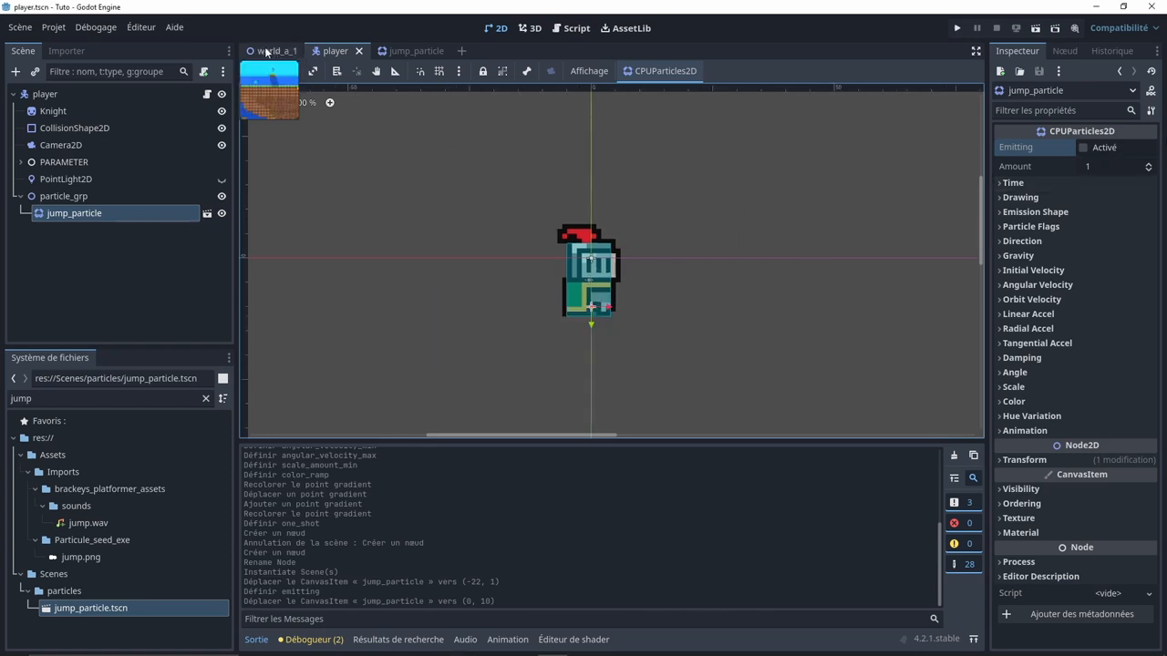
pyautogui.click(208, 95)
pyautogui.scroll(10, 515, 232)
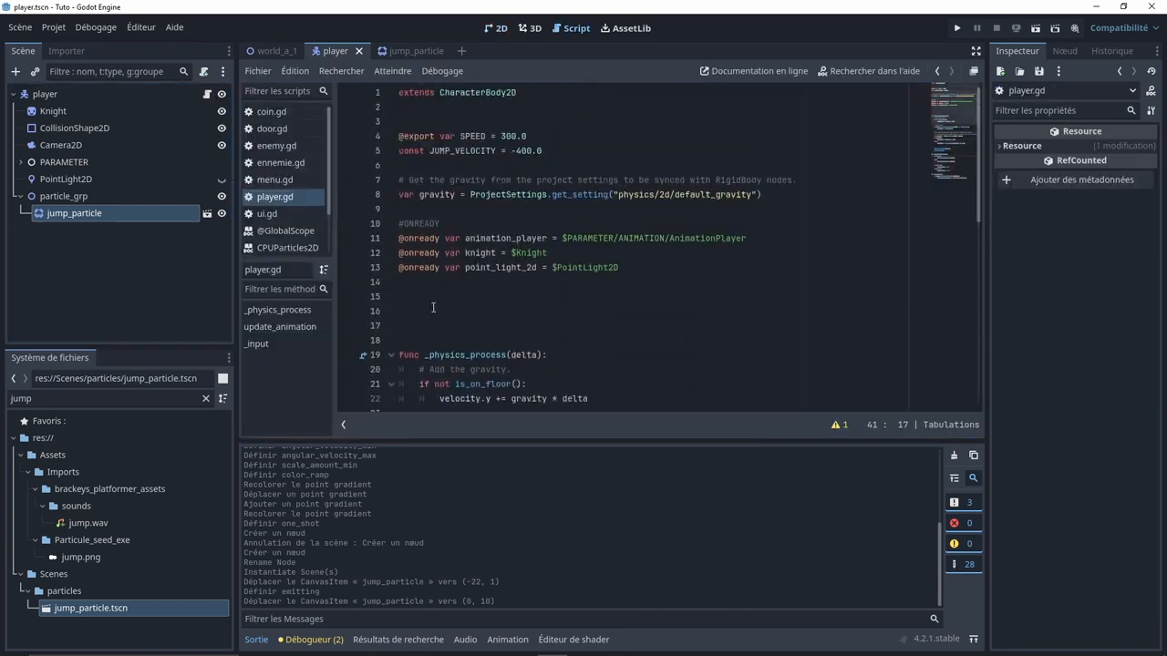
pyautogui.click(433, 308)
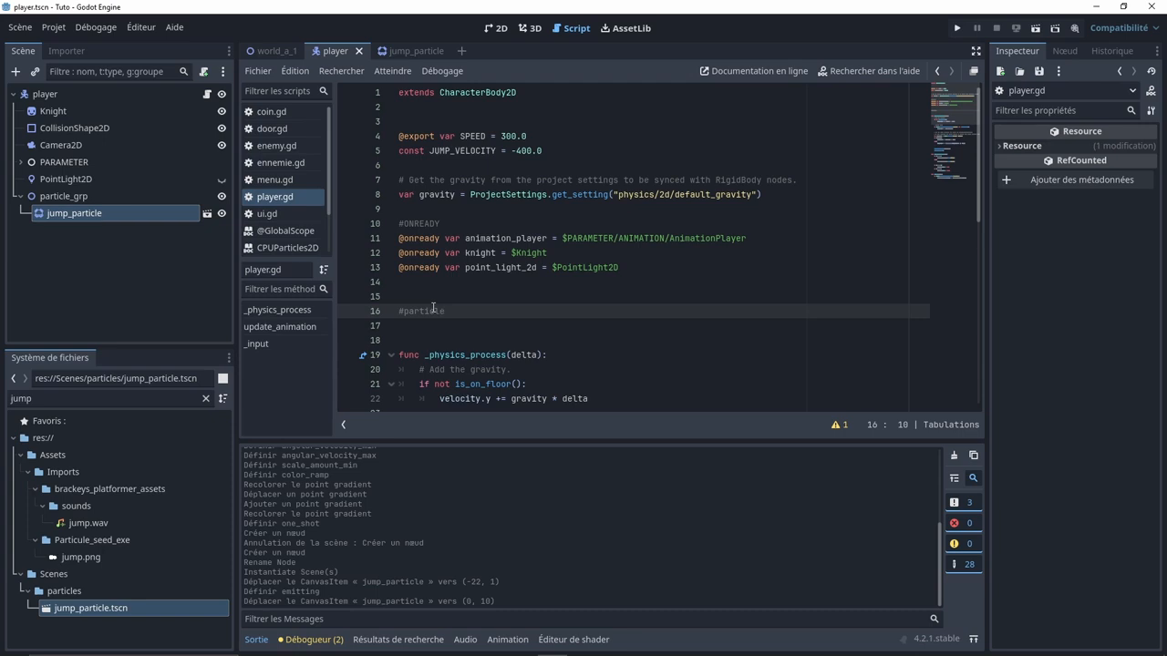
pyautogui.press('Return')
pyautogui.moveTo(89, 211); pyautogui.dragTo(500, 328)
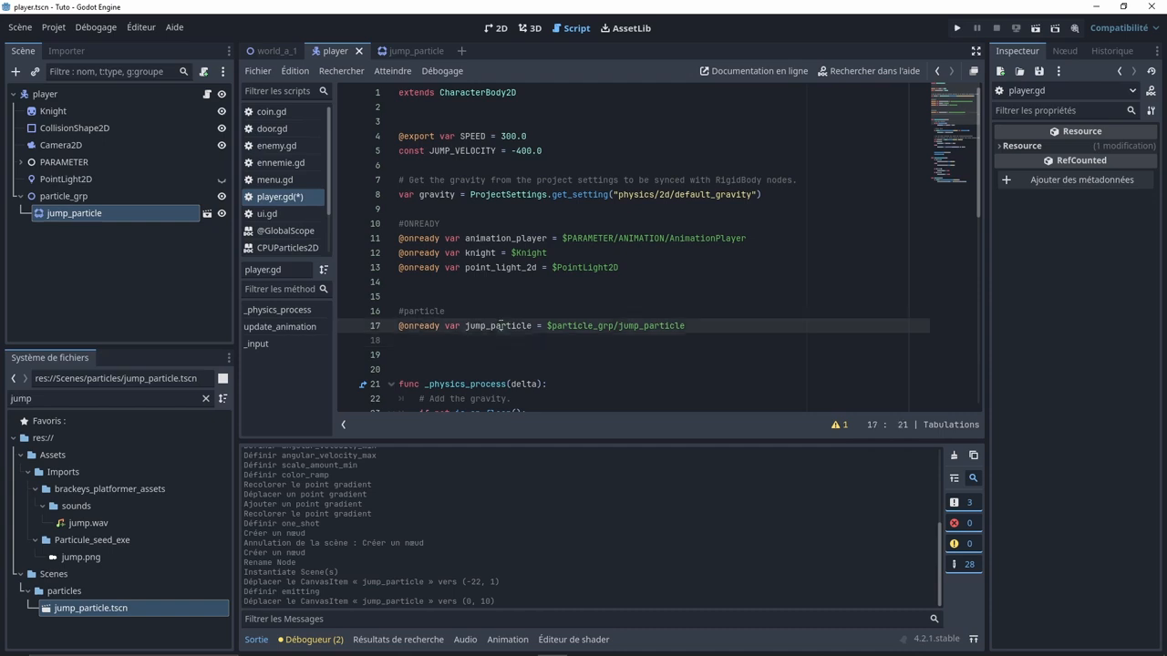
# - Add jump_particle.emitting = true below velocity.y = JUMP_VELOCITY in the jump handler and save
pyautogui.doubleClick(497, 326)
pyautogui.scroll(-4, 508, 336)
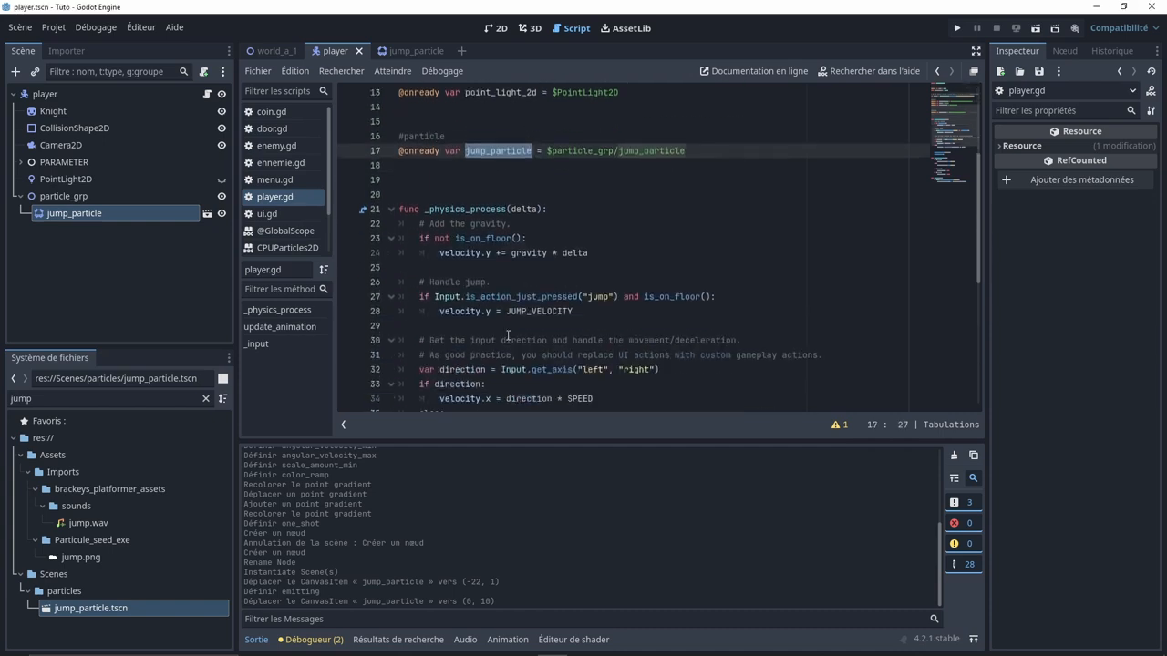
pyautogui.moveTo(421, 298); pyautogui.dragTo(671, 297)
pyautogui.click(586, 316)
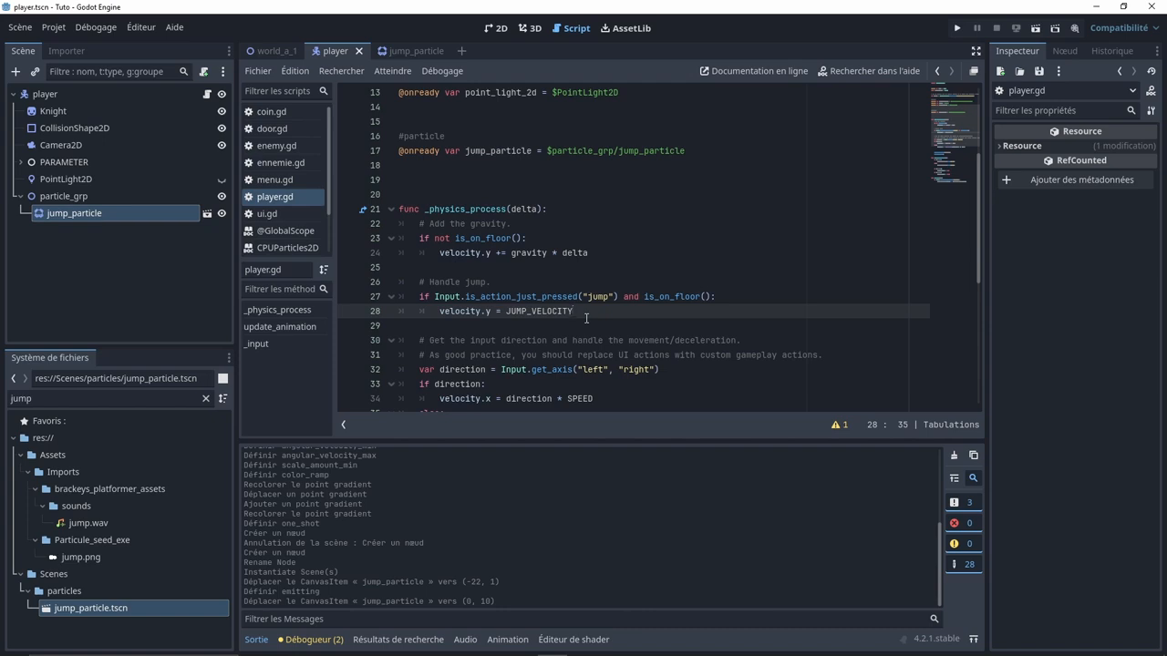
pyautogui.click(100, 214)
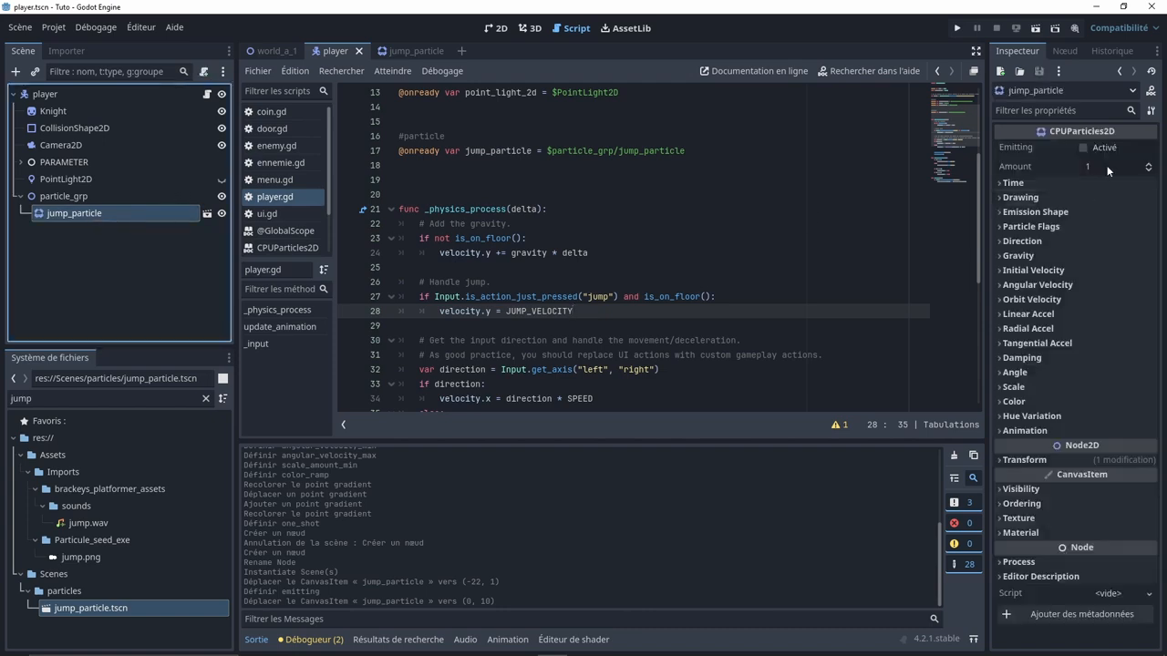
pyautogui.click(605, 317)
pyautogui.press('Return')
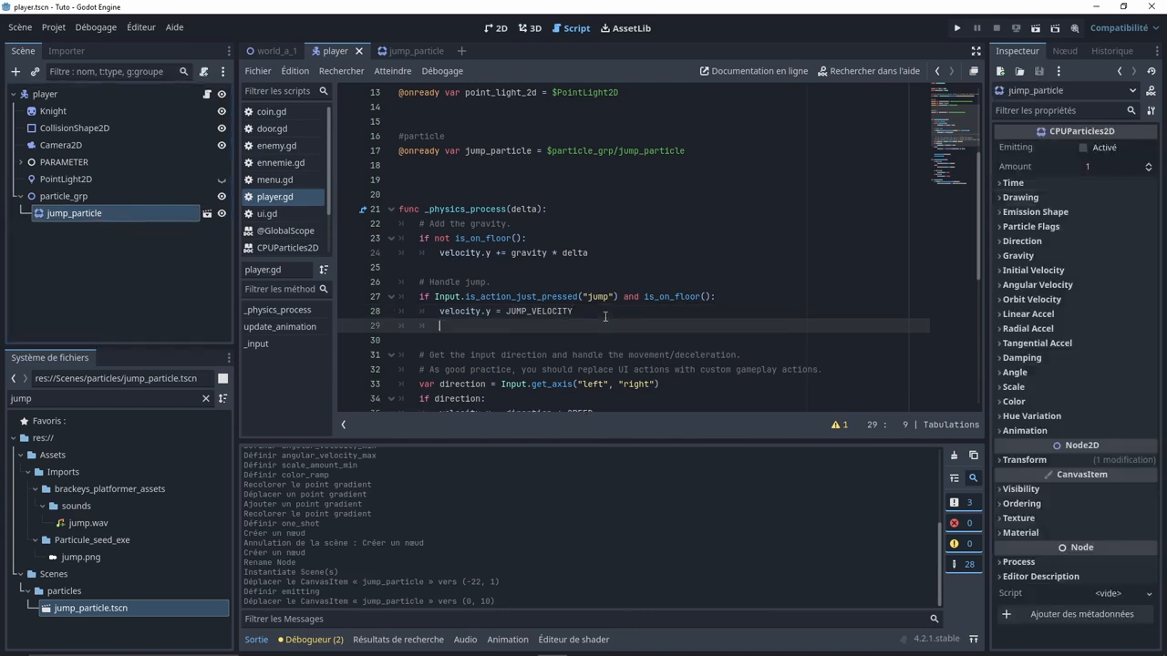
pyautogui.write('jump_particle.emitting')
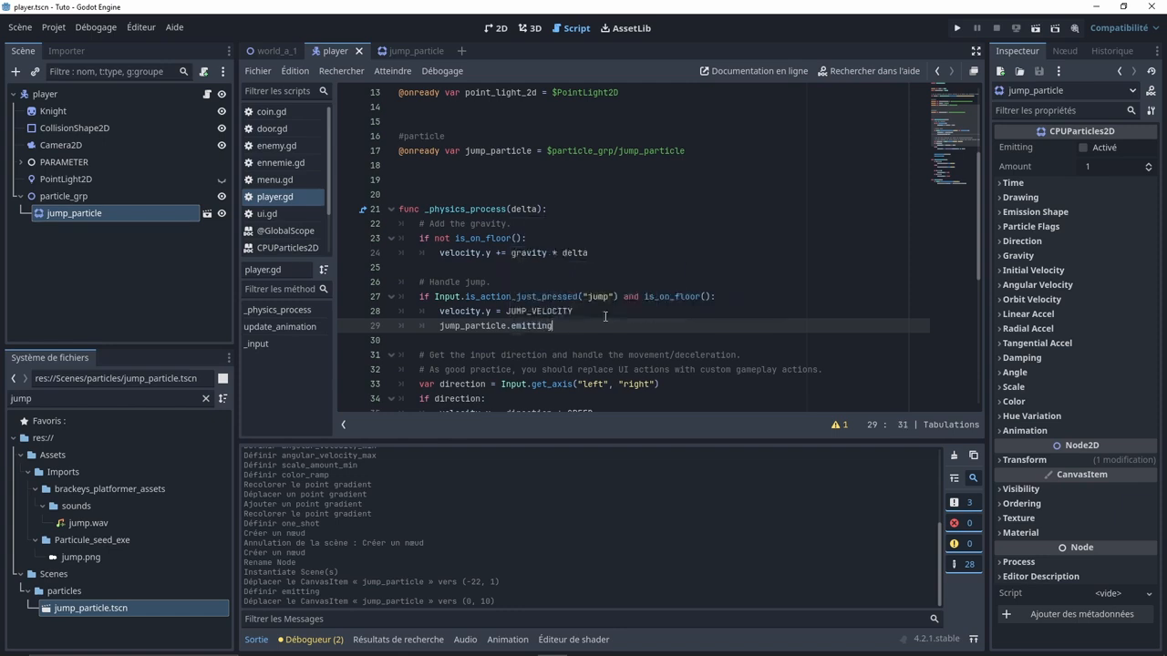
pyautogui.write(' = true')
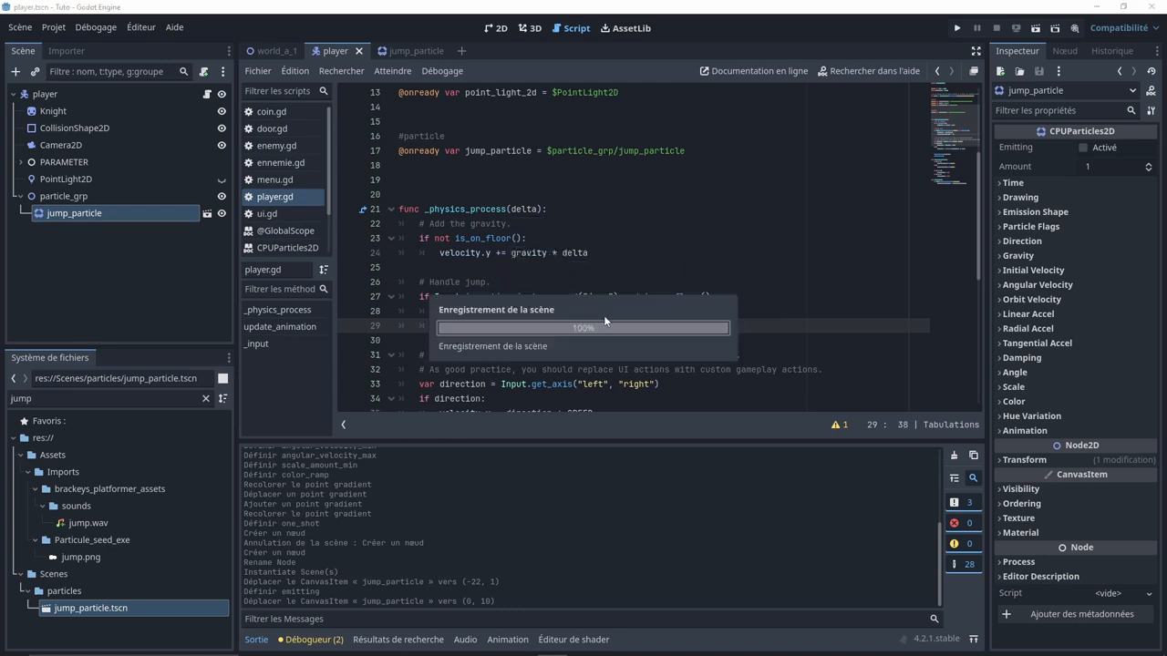
pyautogui.click(1024, 185)
pyautogui.click(1026, 186)
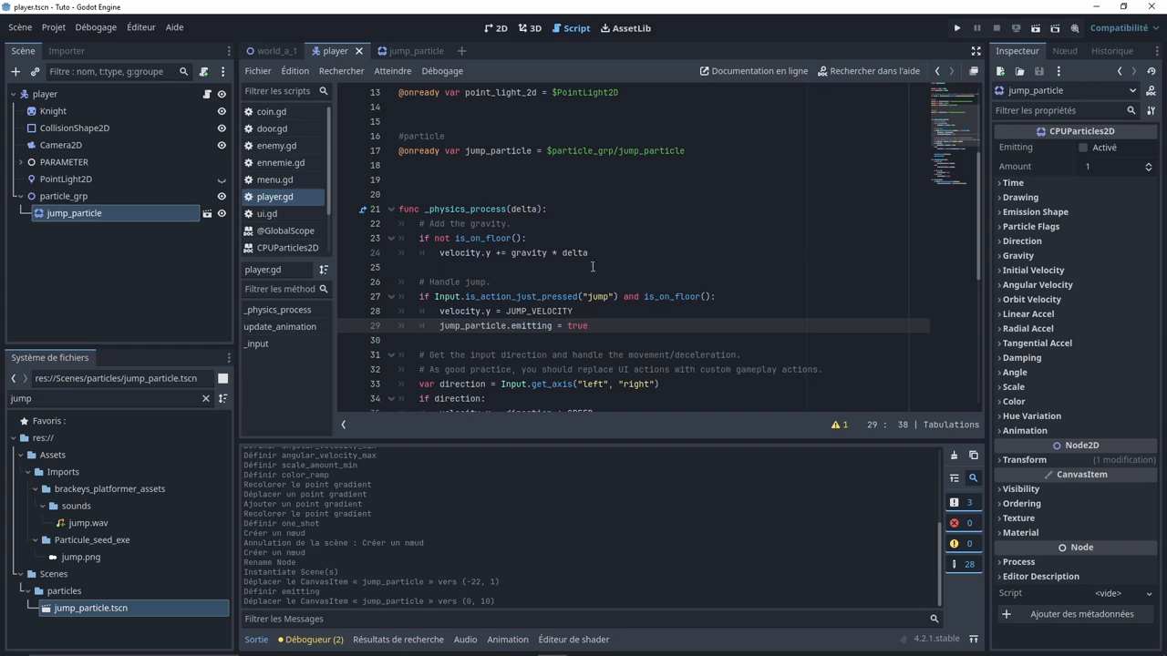
# - Run the project, start the game from its title menu, and maximize the game window
pyautogui.press('F5')
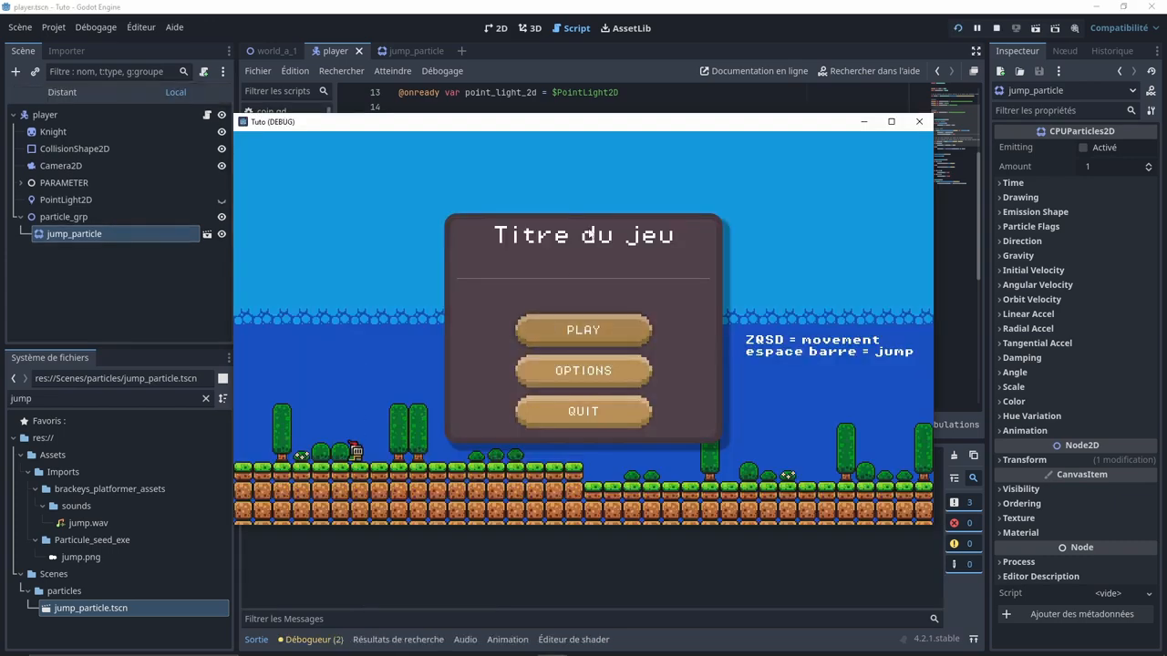
pyautogui.click(599, 330)
pyautogui.doubleClick(630, 124)
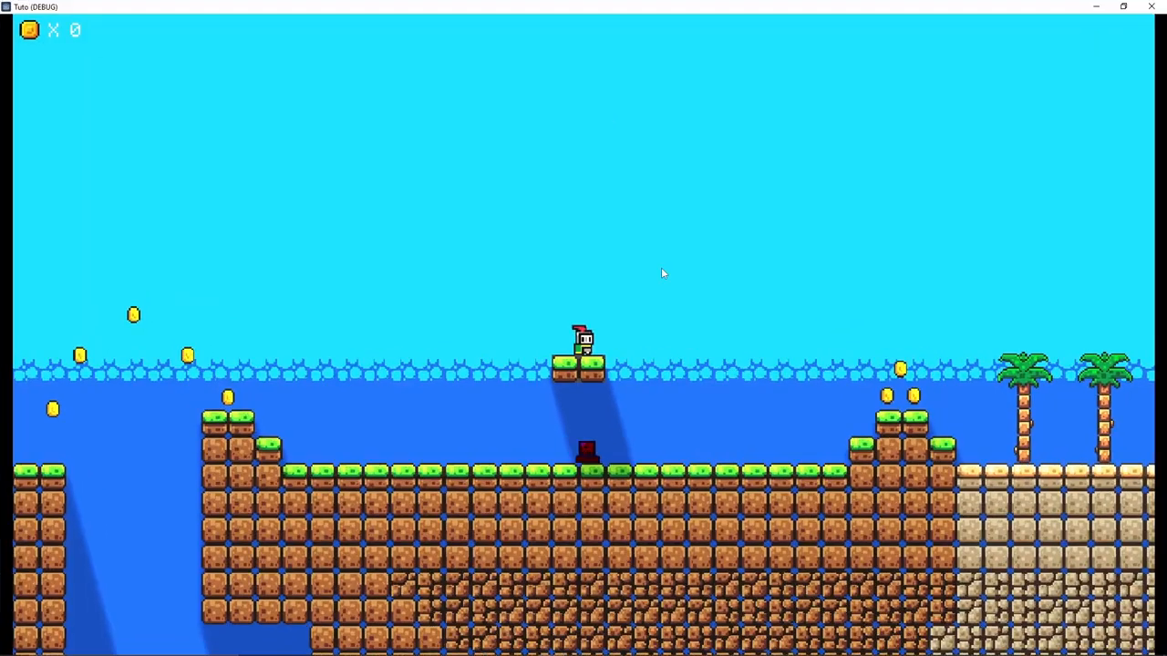
# - Make the knight jump in place and across the platforms in both directions to check the jump particle, and close the game
pyautogui.press('space')
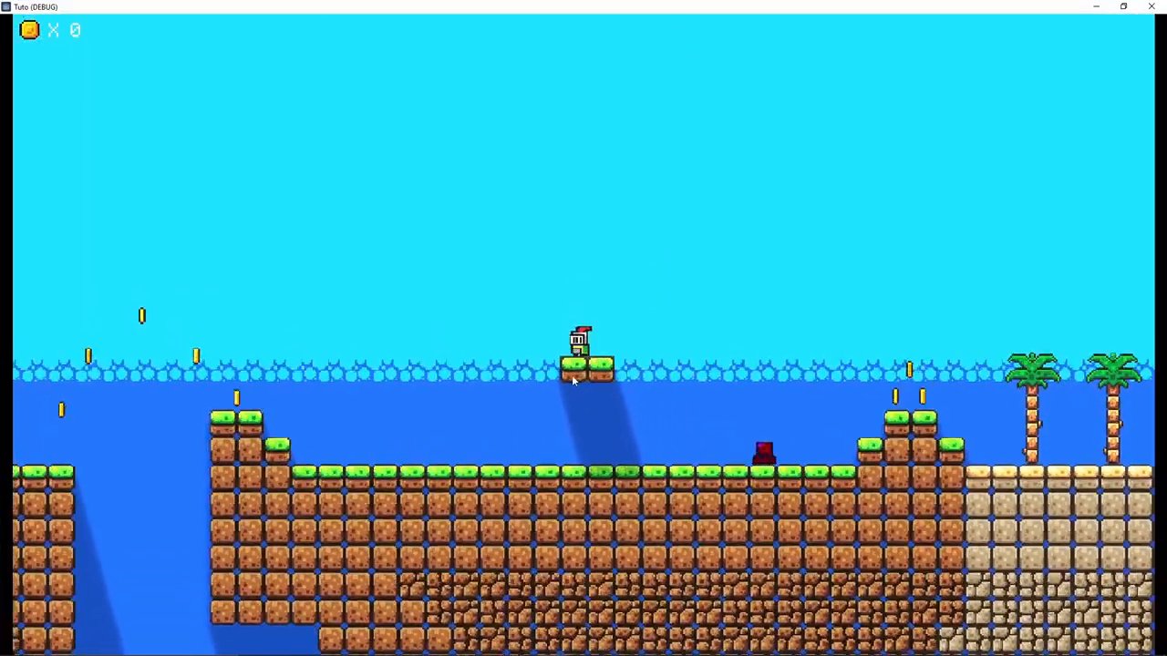
pyautogui.press('space')
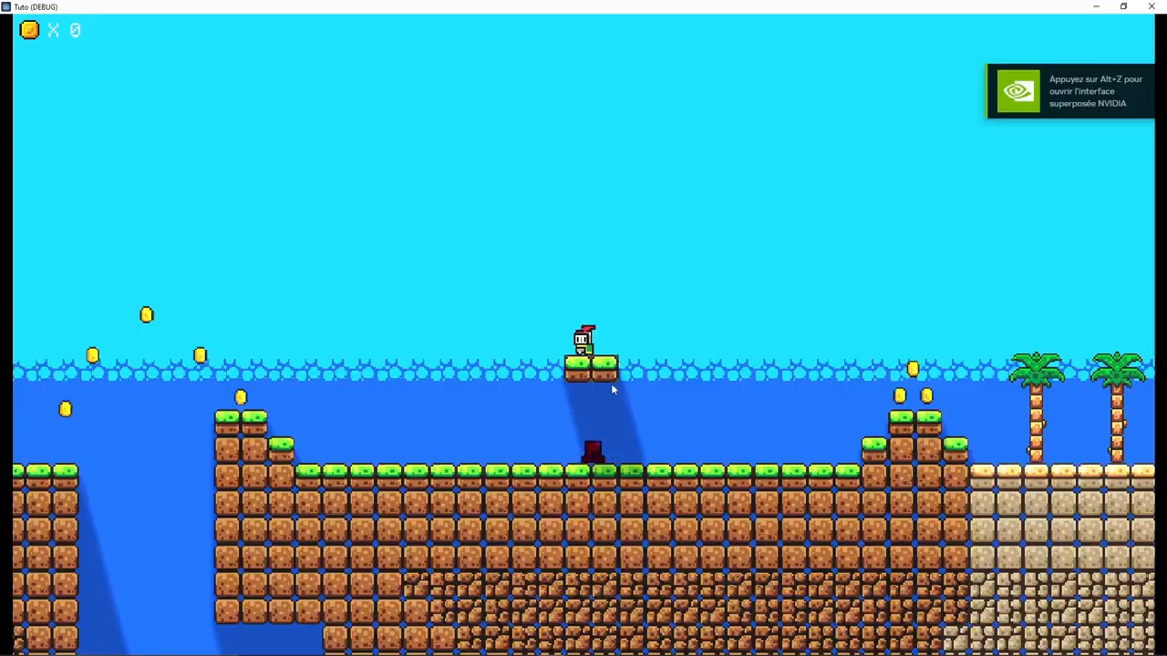
pyautogui.press('Left')
pyautogui.press('space')
pyautogui.press('space')
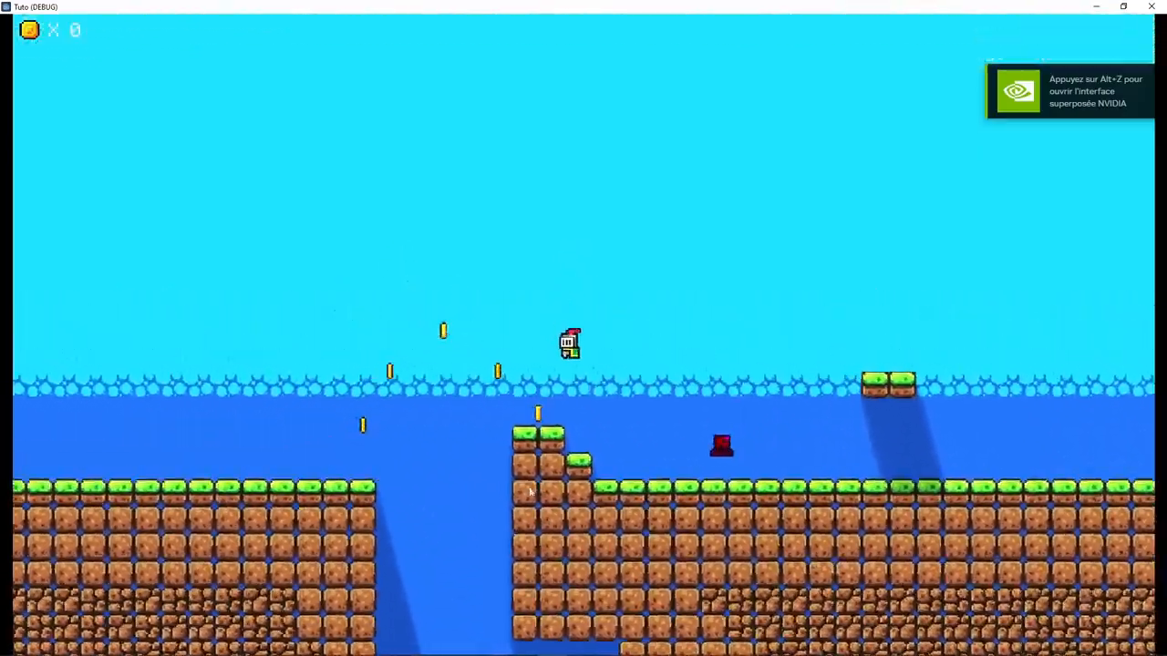
pyautogui.press('Right')
pyautogui.press('space')
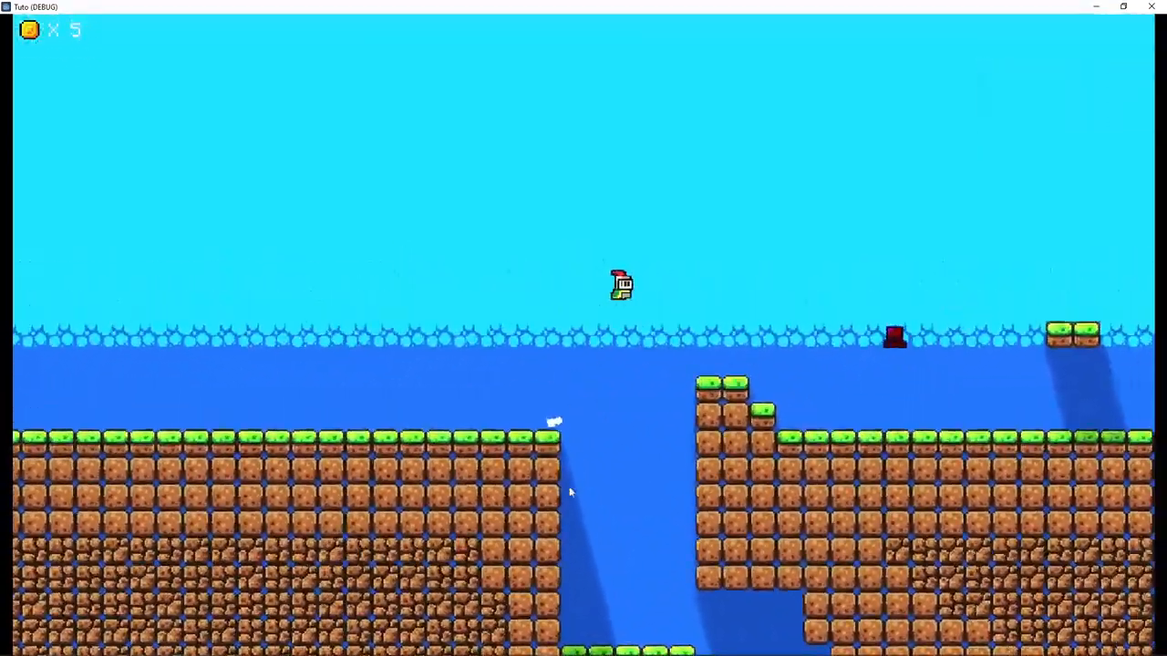
pyautogui.press('Left')
pyautogui.press('space')
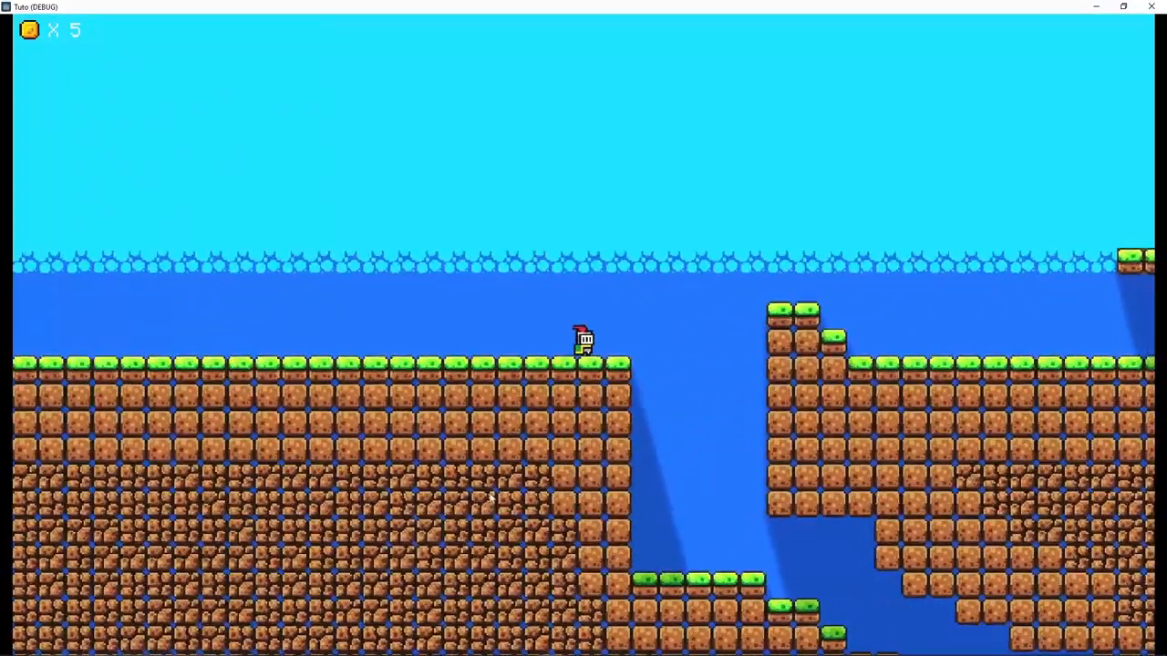
pyautogui.press('Right')
pyautogui.press('space')
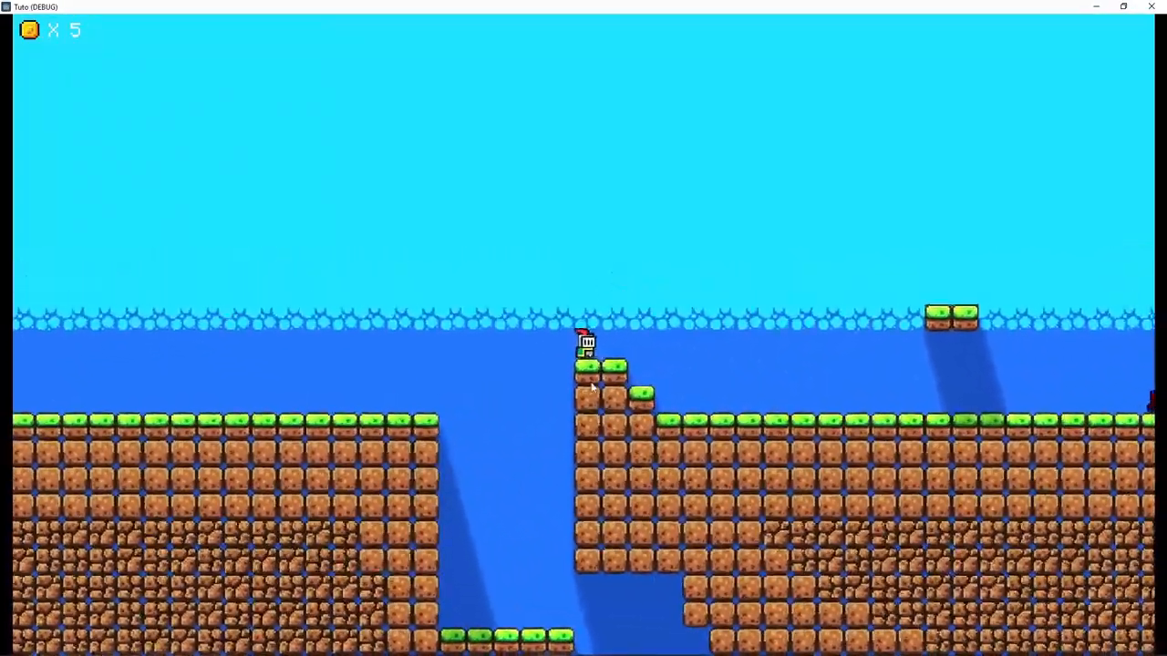
pyautogui.press('space')
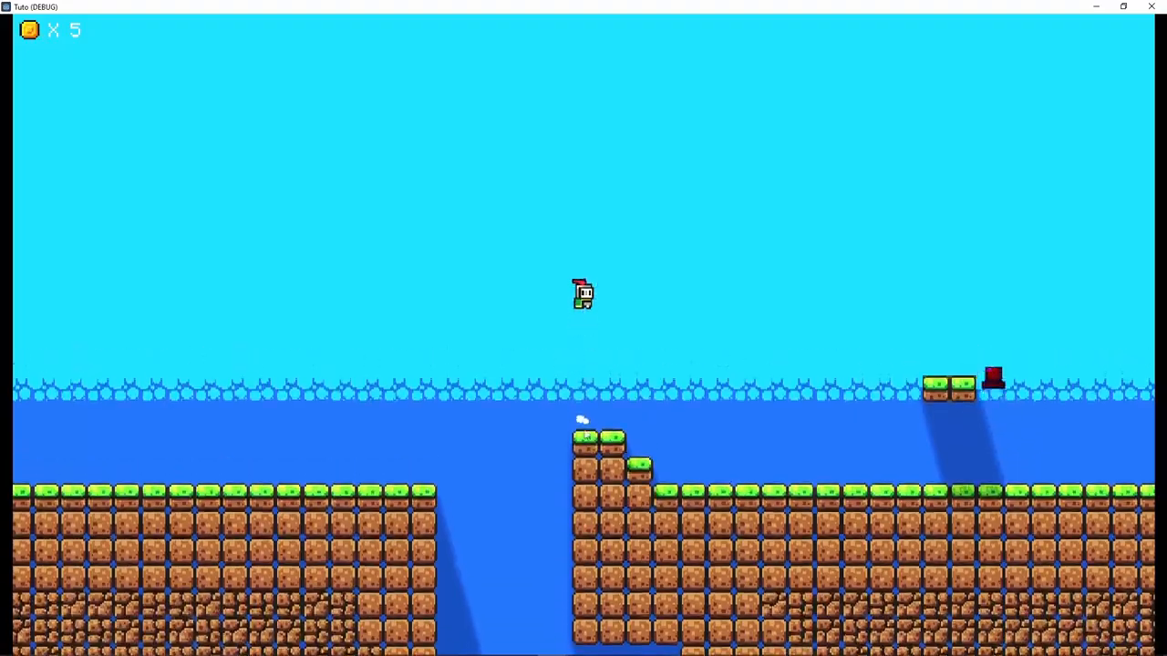
pyautogui.press('Left')
pyautogui.press('space')
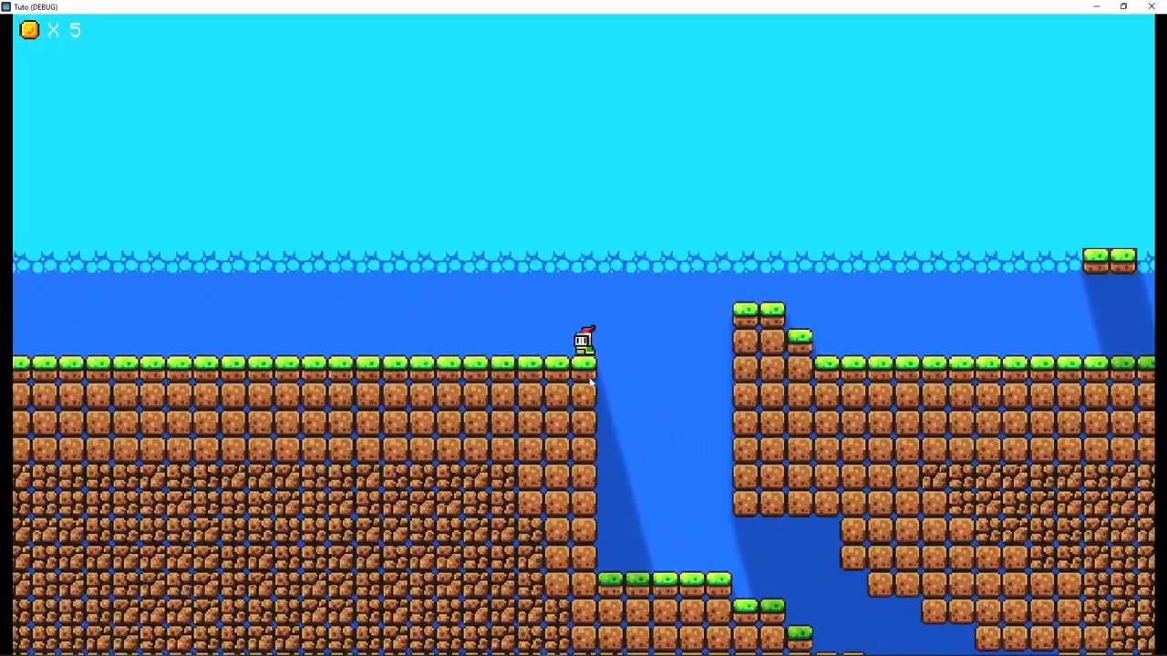
pyautogui.press('space')
pyautogui.press('Right')
pyautogui.press('Left')
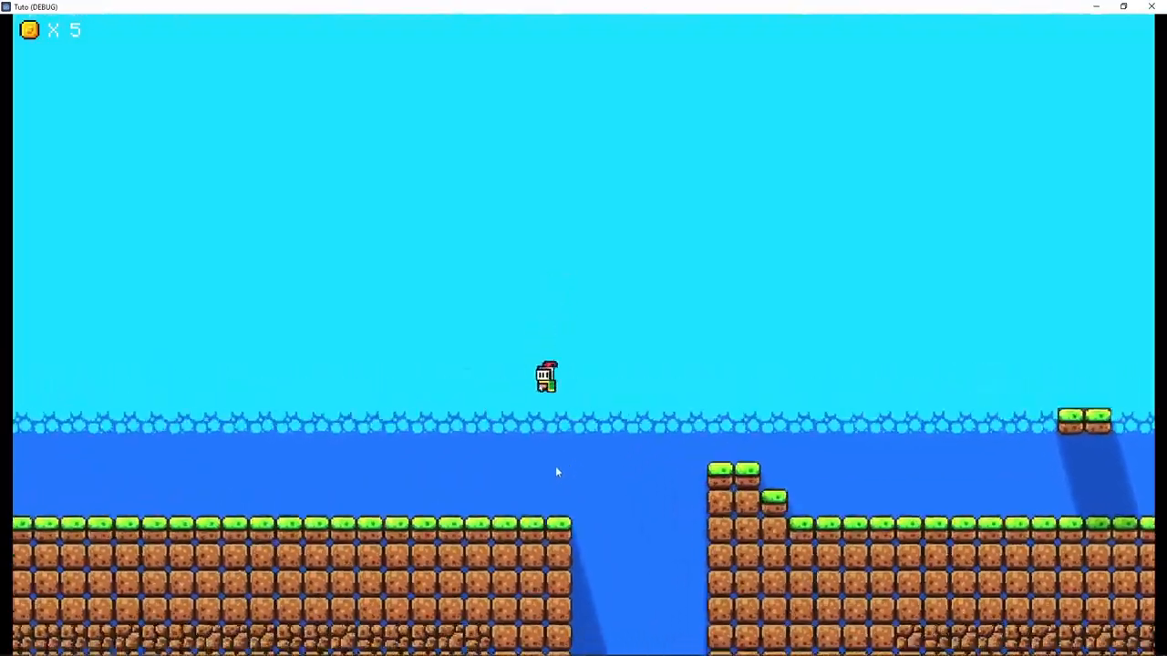
pyautogui.press('Right')
pyautogui.hotkey('alt', 'F4')
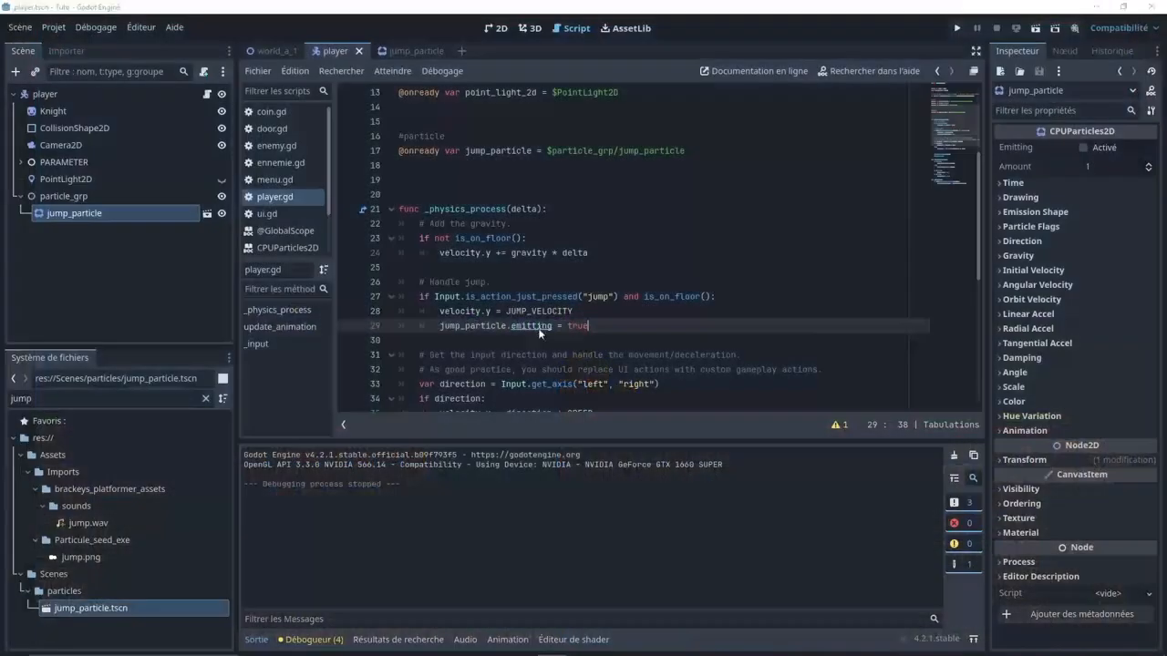
# - Return to the player's 2D view, save the scene, and close the jump_particle scene
pyautogui.click(497, 28)
pyautogui.hotkey('ctrl', 's')
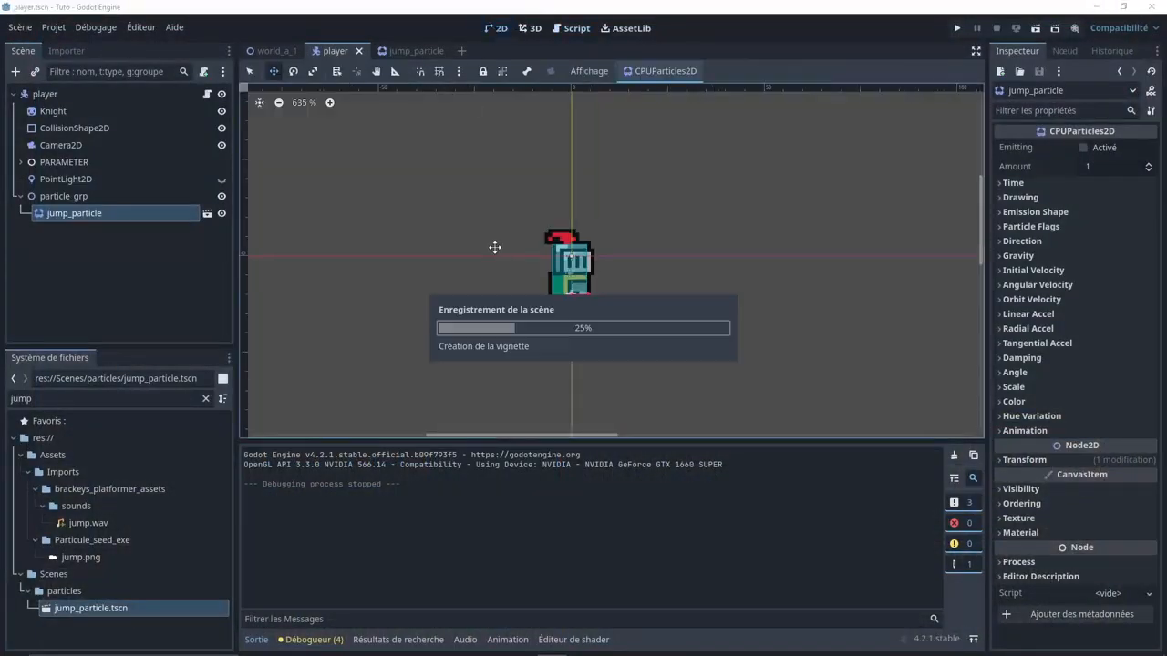
pyautogui.click(416, 51)
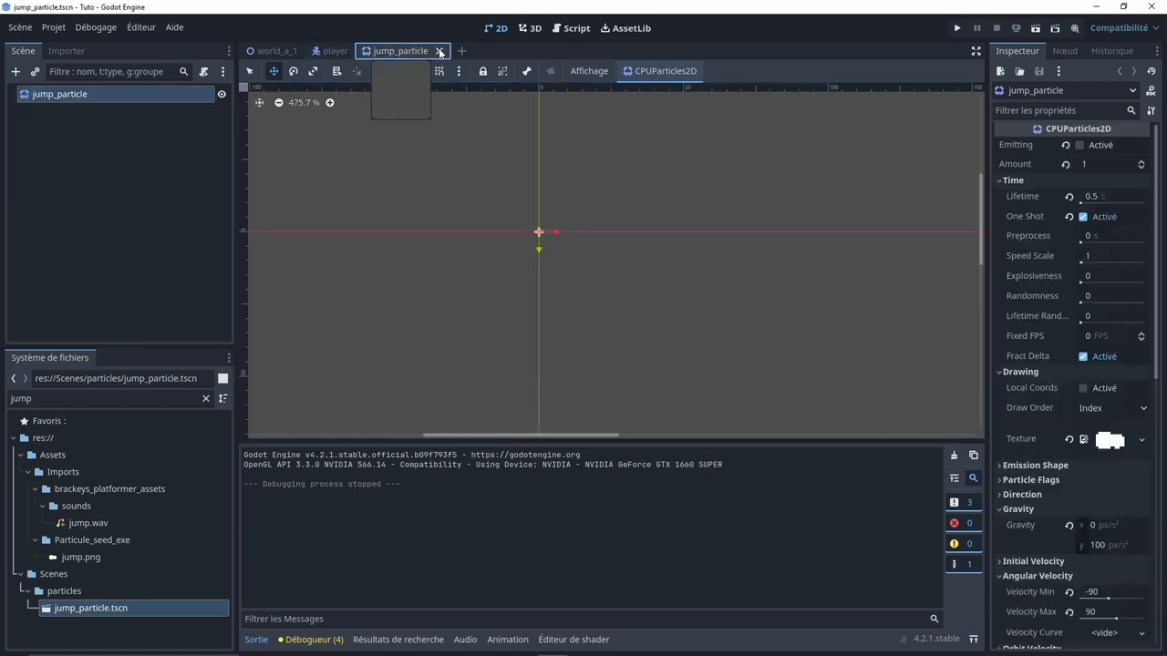
pyautogui.click(438, 51)
# - Create a new scene with a CPUParticles2D node as its root
pyautogui.click(20, 27)
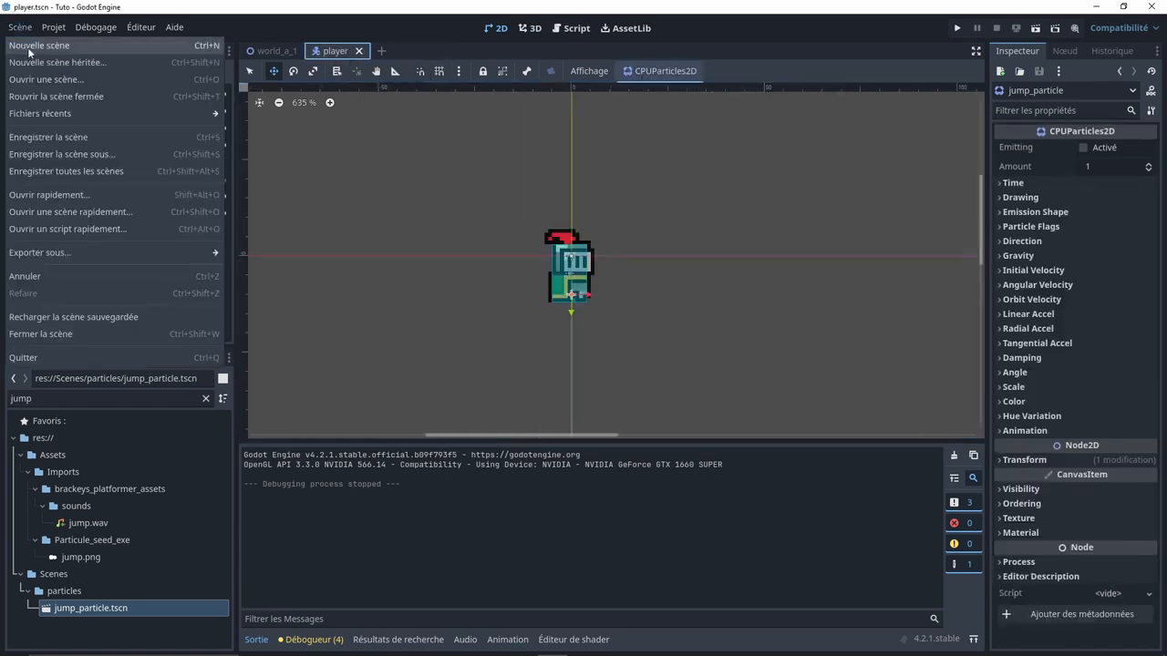
pyautogui.click(29, 44)
pyautogui.click(15, 77)
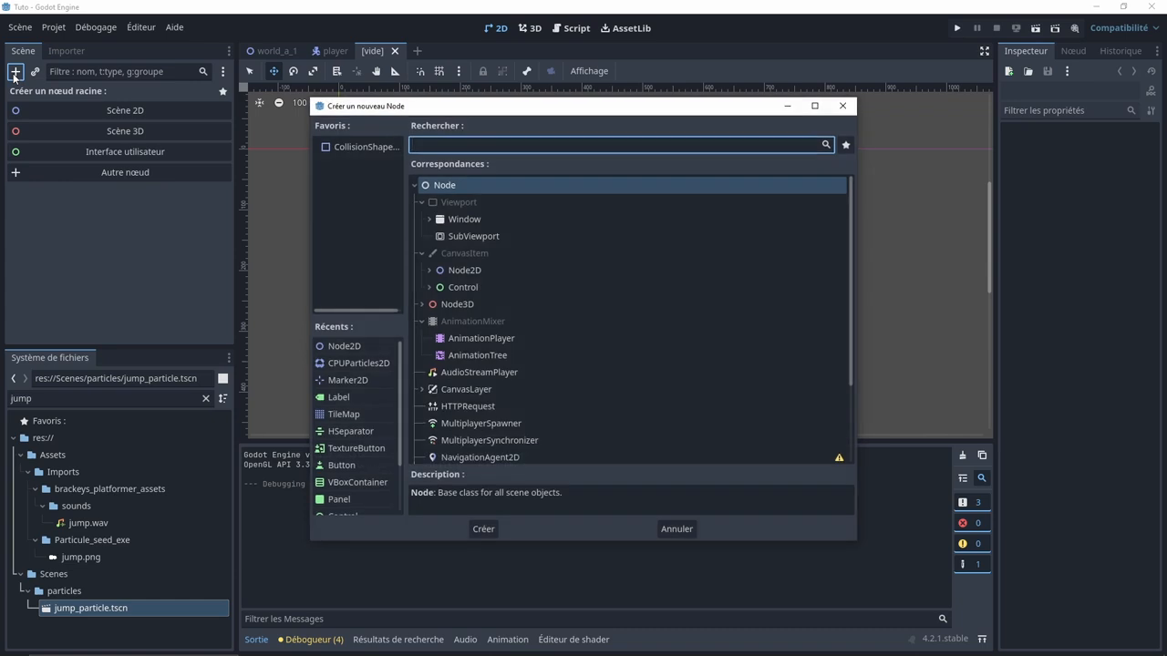
pyautogui.write('cpu')
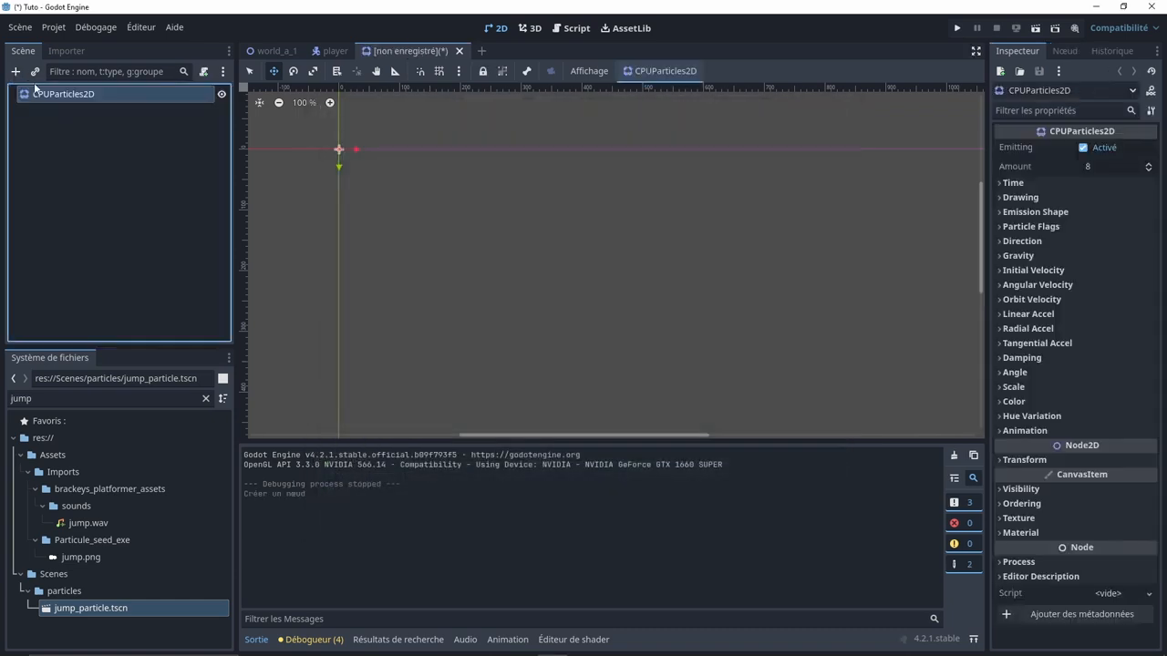
# - Rename the root node to walk_particle and save the scene as walk_particle.tscn in res://Scenes/particles
pyautogui.doubleClick(53, 94)
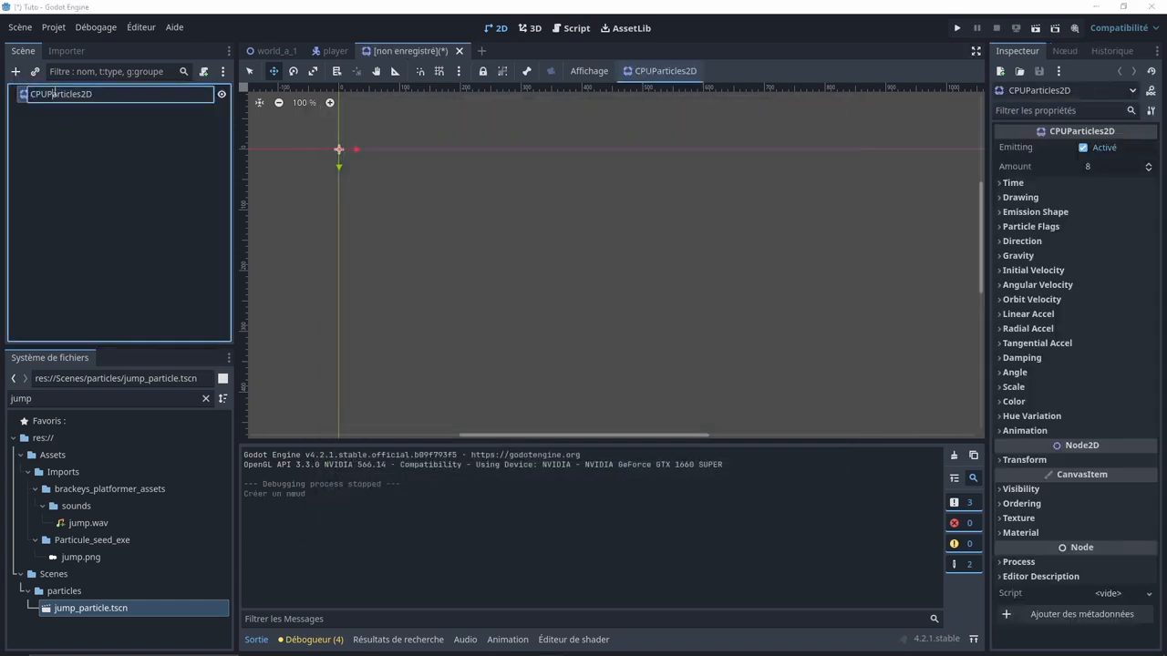
pyautogui.write('walk_partic')
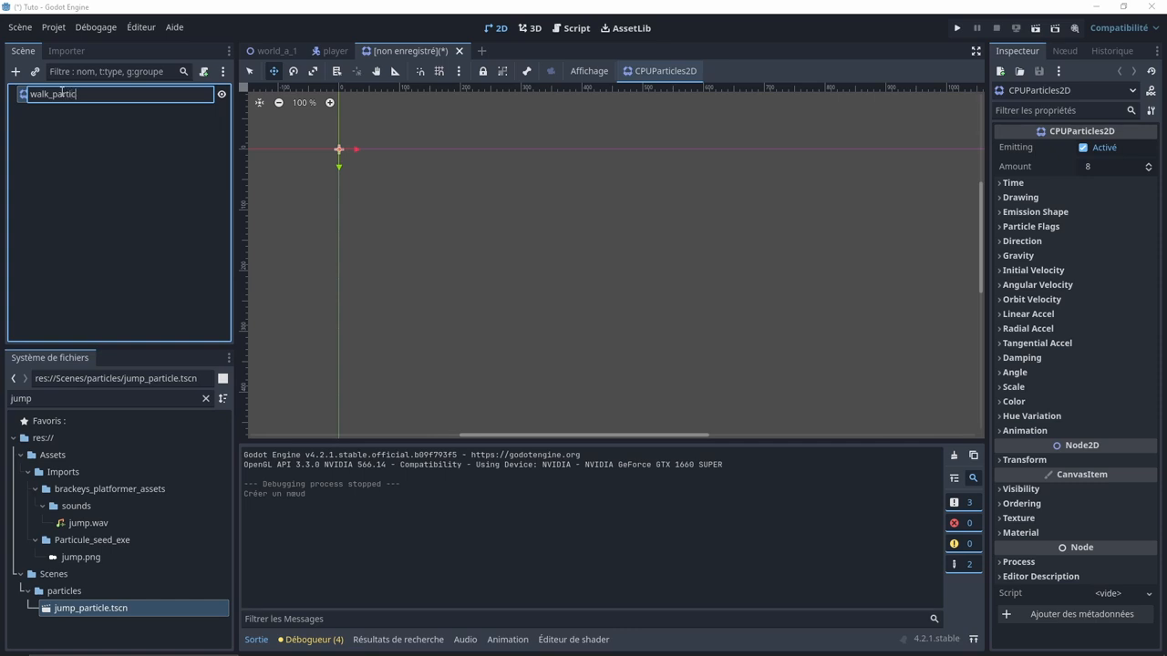
pyautogui.write('le')
pyautogui.press('Return')
pyautogui.hotkey('ctrl', 's')
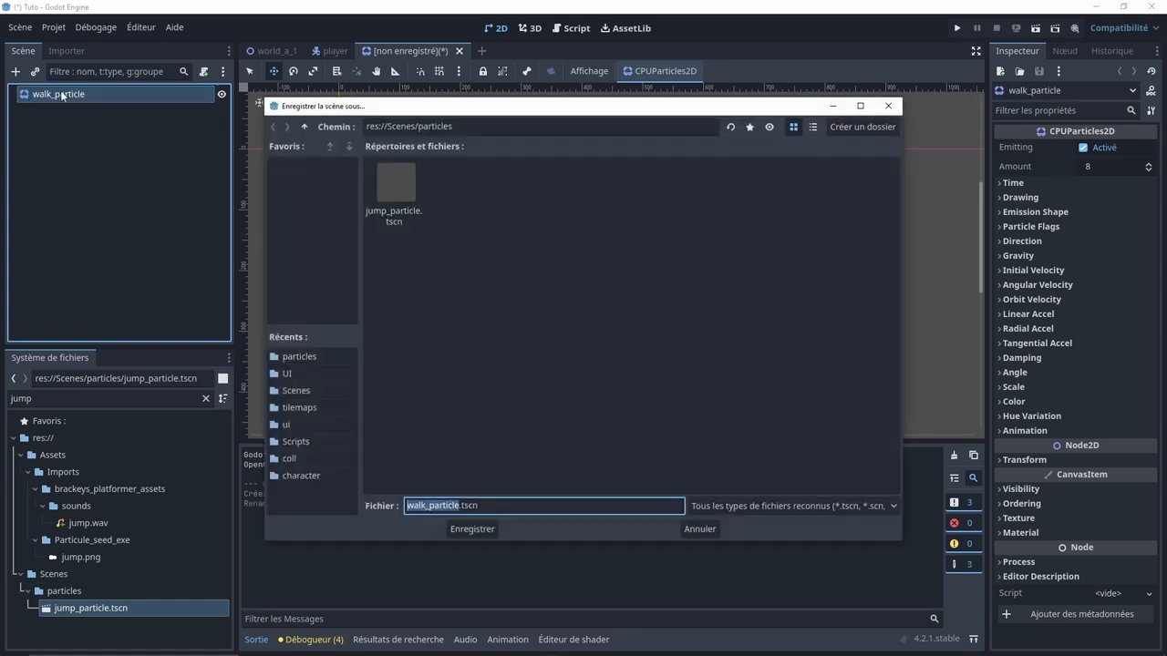
pyautogui.click(472, 529)
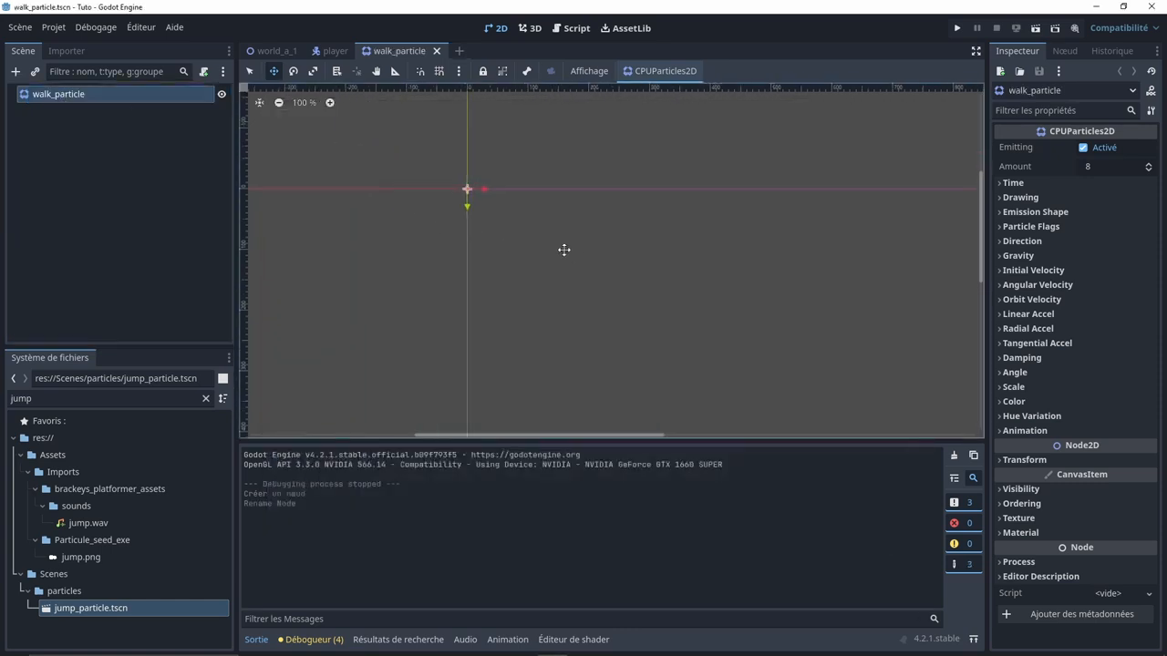
# - Filter the project files by "walk" to find the walk particle's texture
pyautogui.scroll(5, 597, 196)
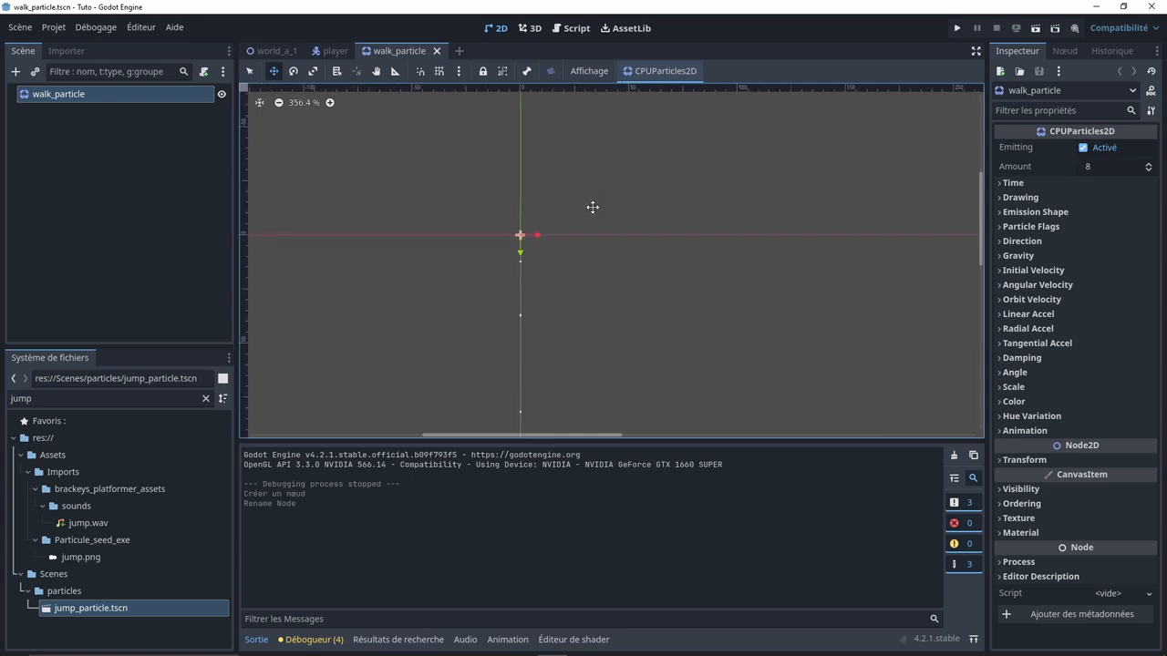
pyautogui.doubleClick(105, 397)
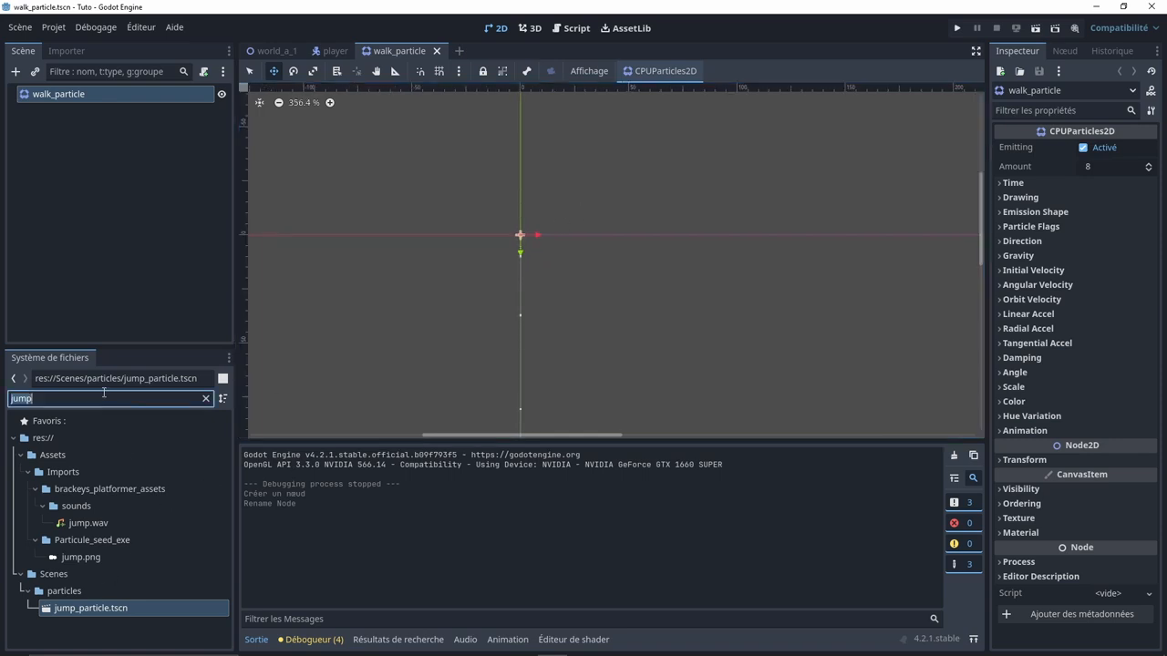
pyautogui.write('walk')
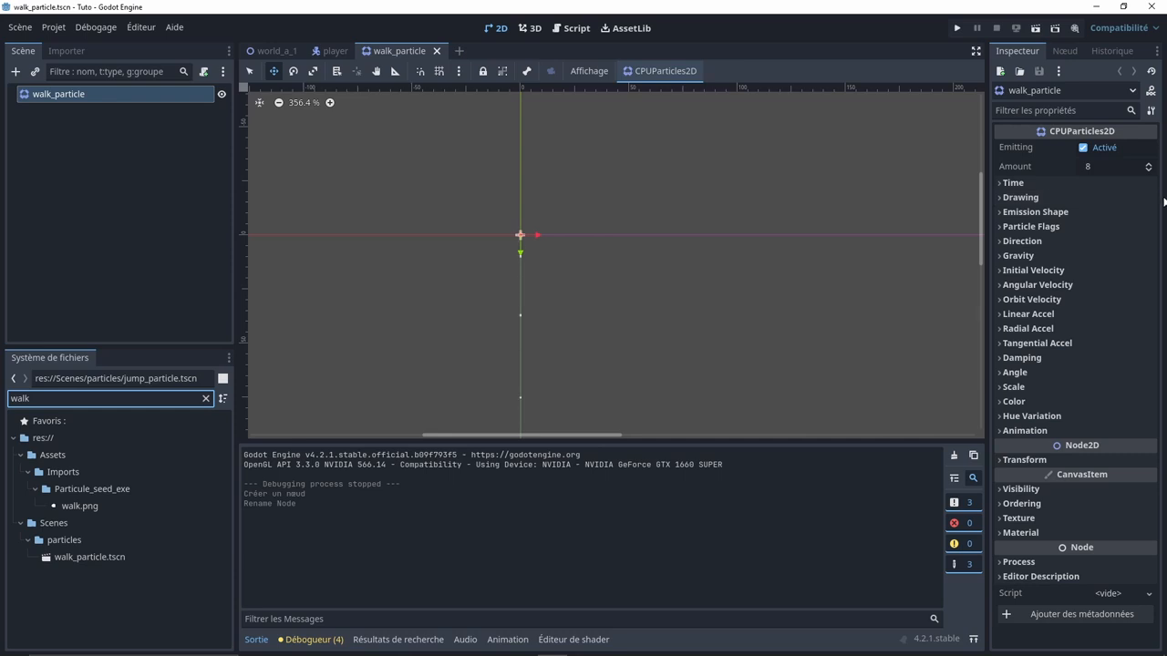
# - Set the walk particle's amount to 96 and its lifetime to 3 s
pyautogui.click(1102, 167)
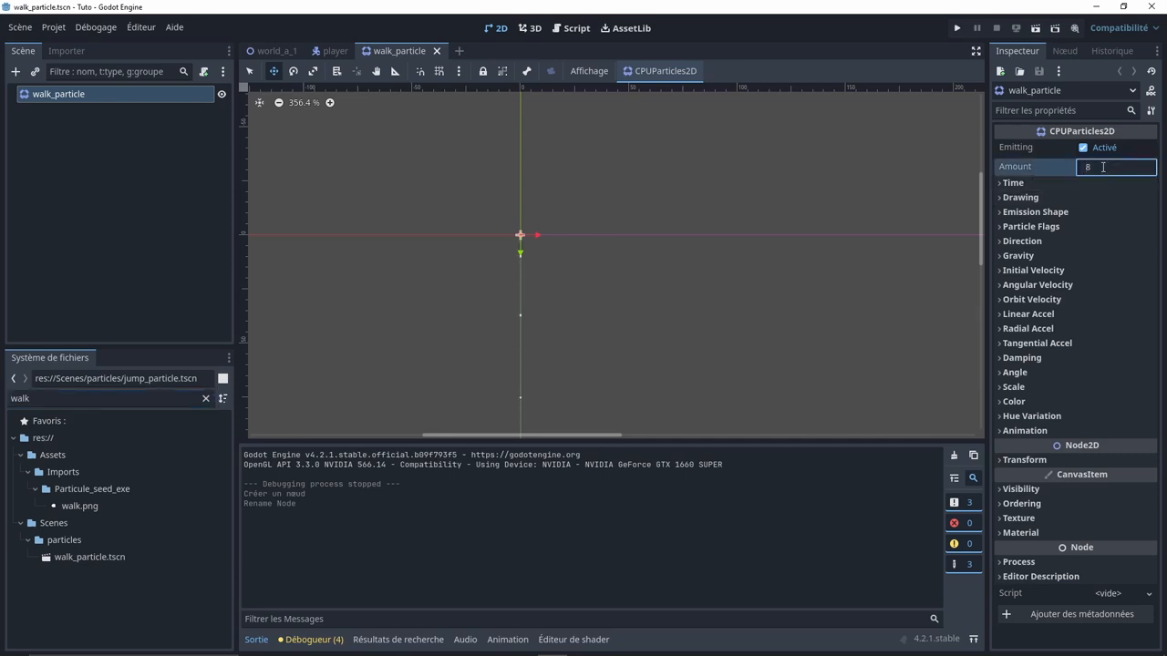
pyautogui.write('*12')
pyautogui.press('Return')
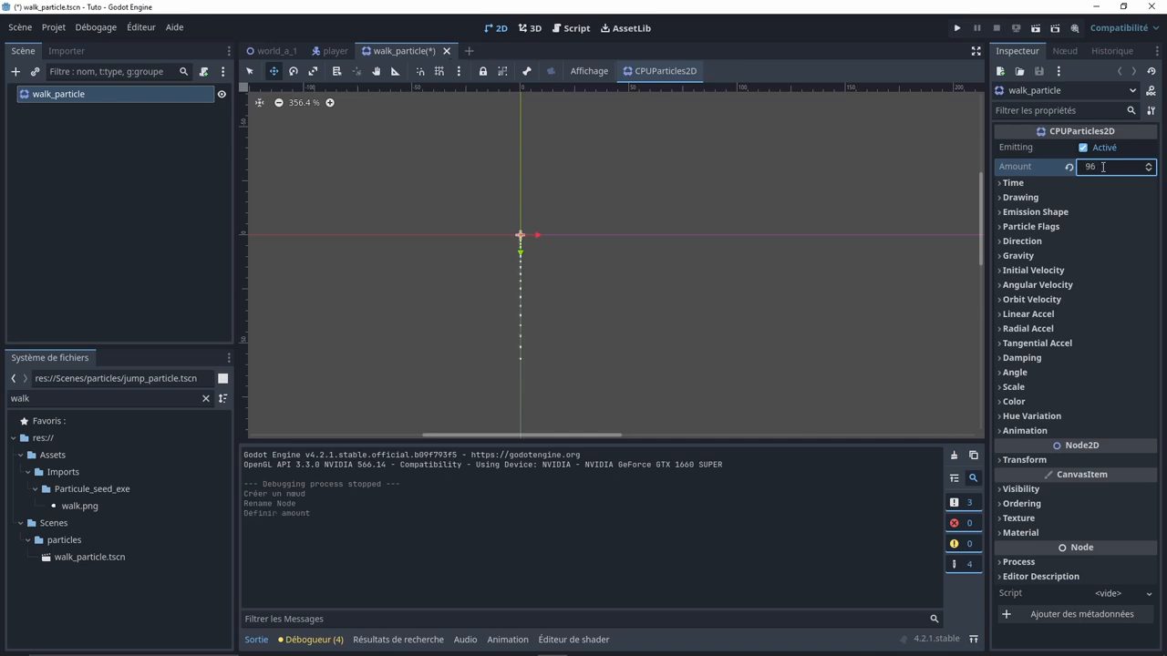
pyautogui.scroll(1, 484, 214)
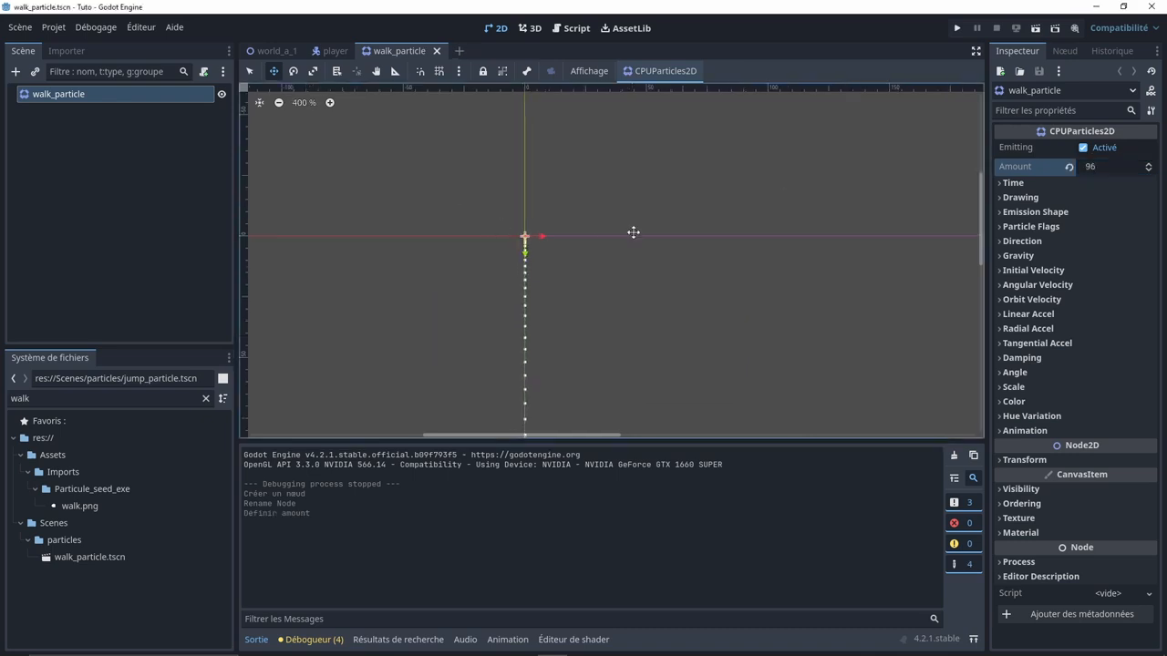
pyautogui.click(1040, 182)
pyautogui.click(1101, 198)
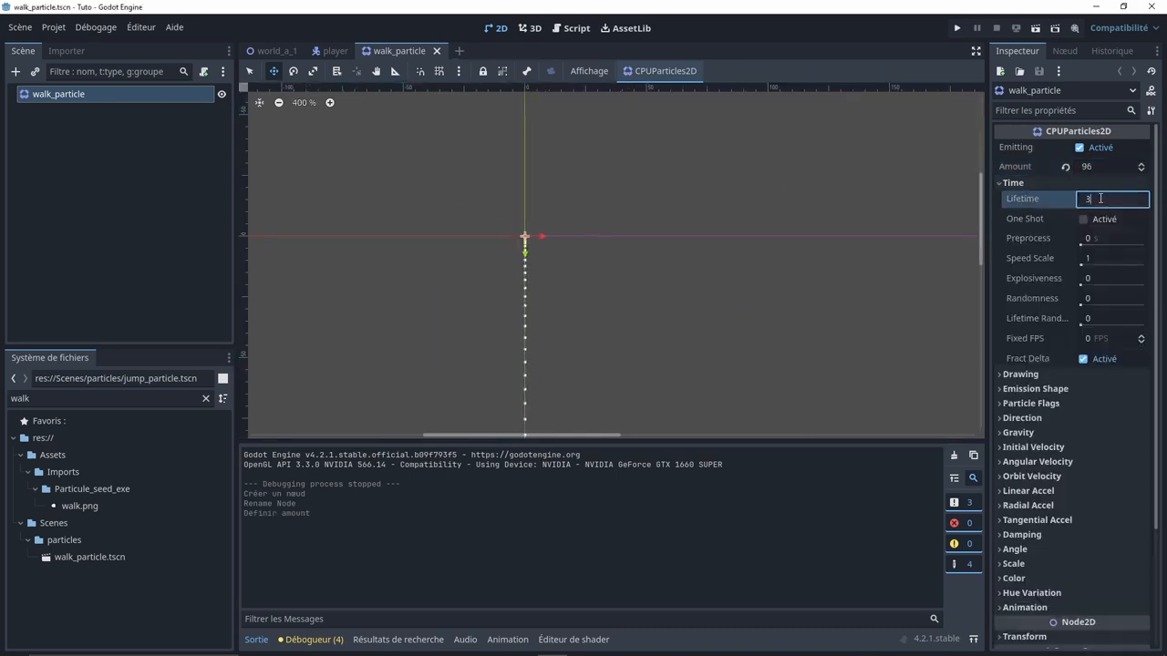
pyautogui.write('3')
pyautogui.press('Return')
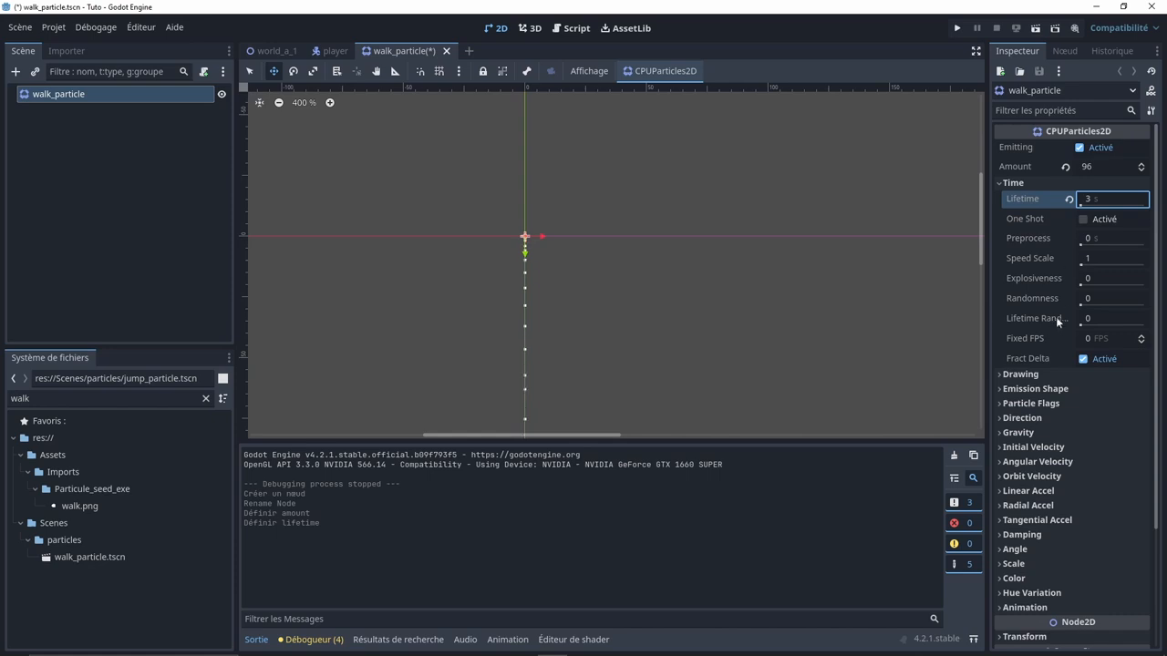
# - Set the particle's randomness to 1 and its lifetime randomness to 0.3, and save the scene
pyautogui.moveTo(1081, 304); pyautogui.dragTo(1147, 306)
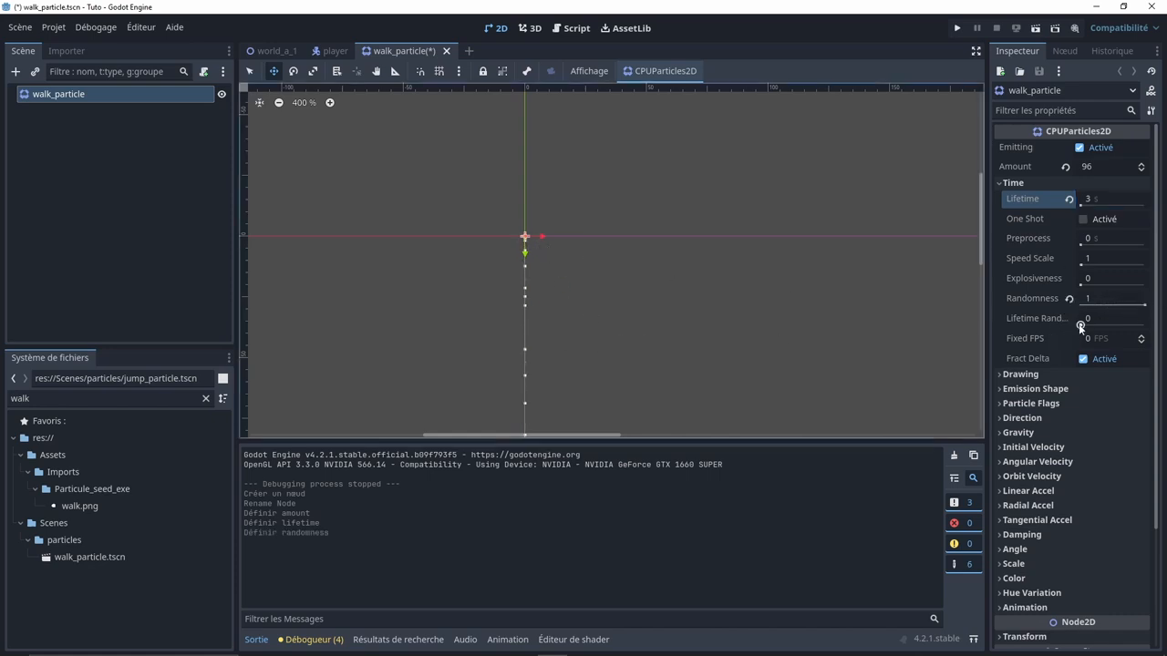
pyautogui.moveTo(1082, 325); pyautogui.dragTo(1115, 323)
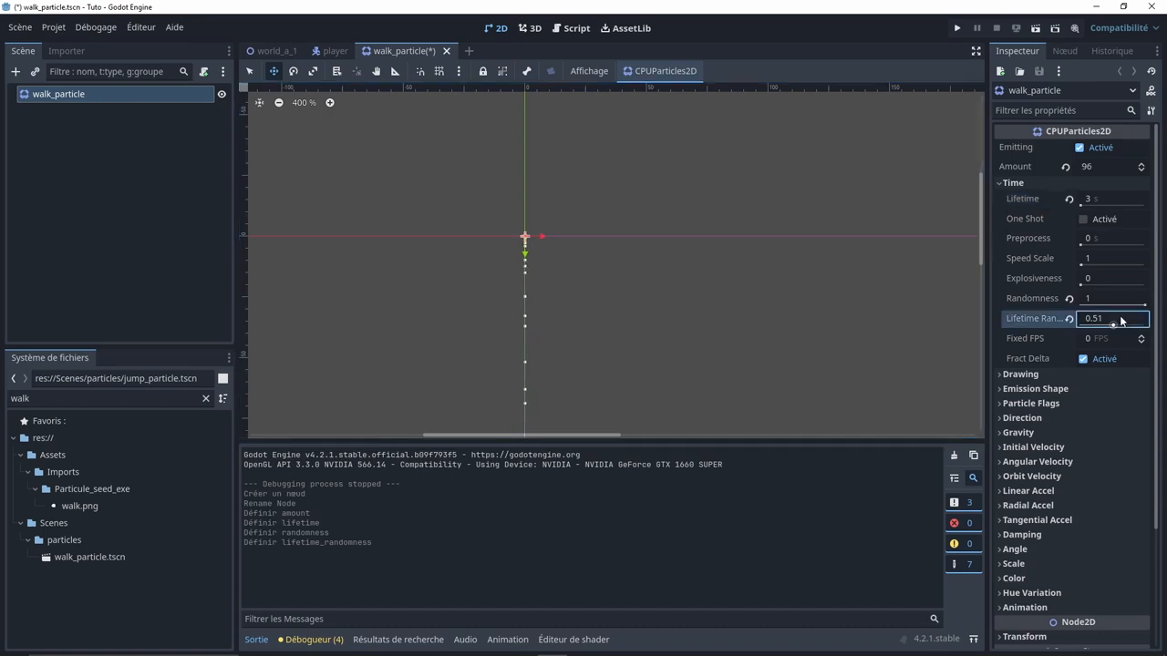
pyautogui.click(1119, 319)
pyautogui.write('.3')
pyautogui.press('Return')
pyautogui.hotkey('ctrl', 's')
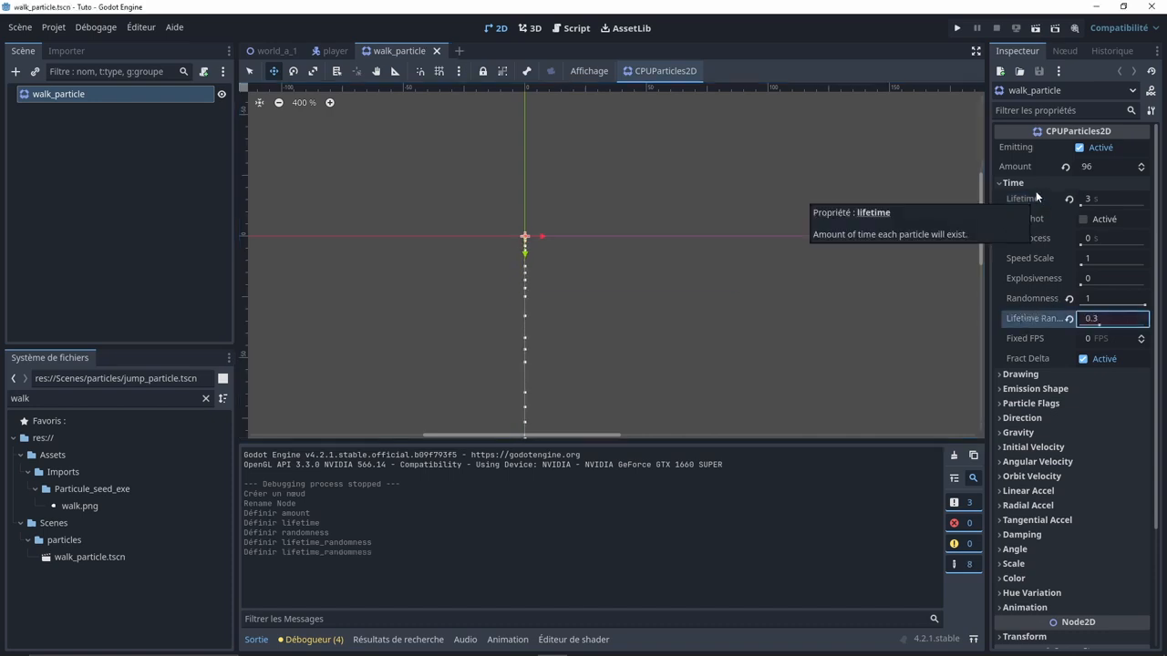
# - Assign walk.png from Particule_seed_exe as the particle's drawing texture and save the scene
pyautogui.scroll(-2, 1039, 317)
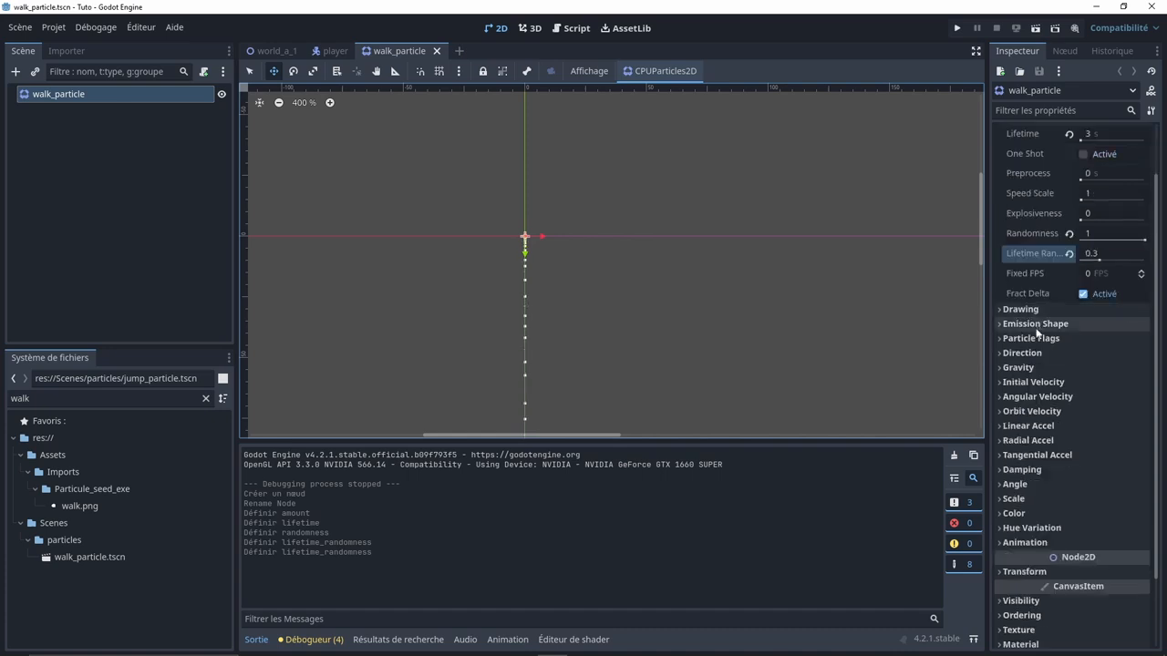
pyautogui.click(1033, 310)
pyautogui.moveTo(116, 512); pyautogui.dragTo(1113, 369)
pyautogui.hotkey('ctrl', 's')
pyautogui.scroll(1, 579, 282)
pyautogui.scroll(3, 526, 231)
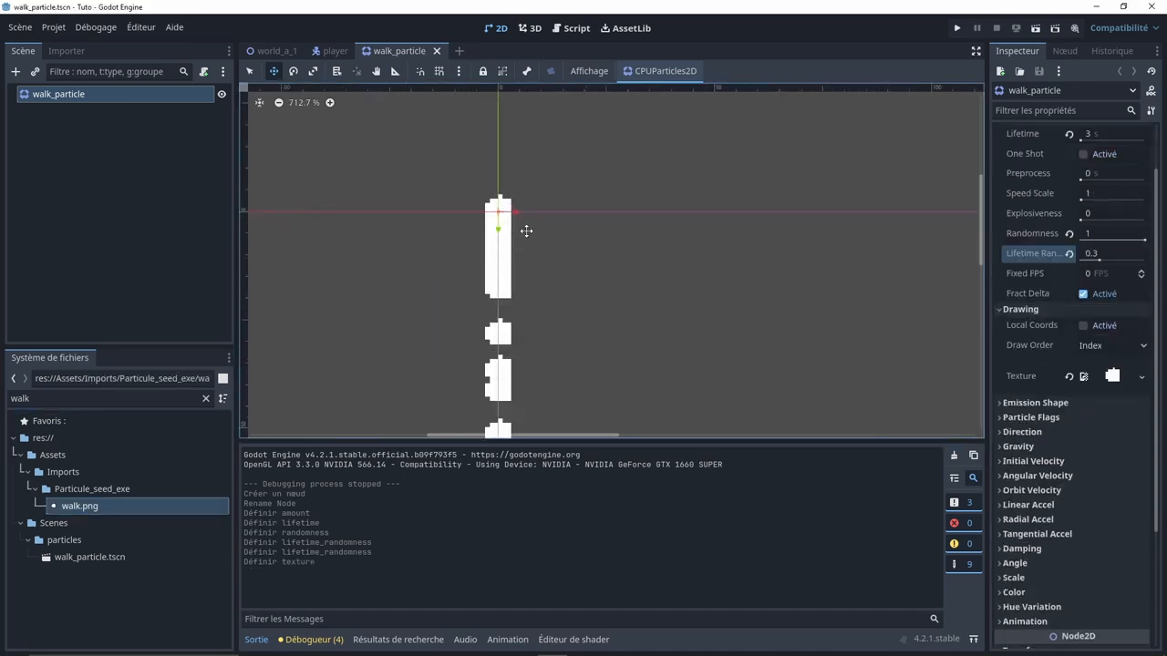
pyautogui.scroll(-4, 572, 240)
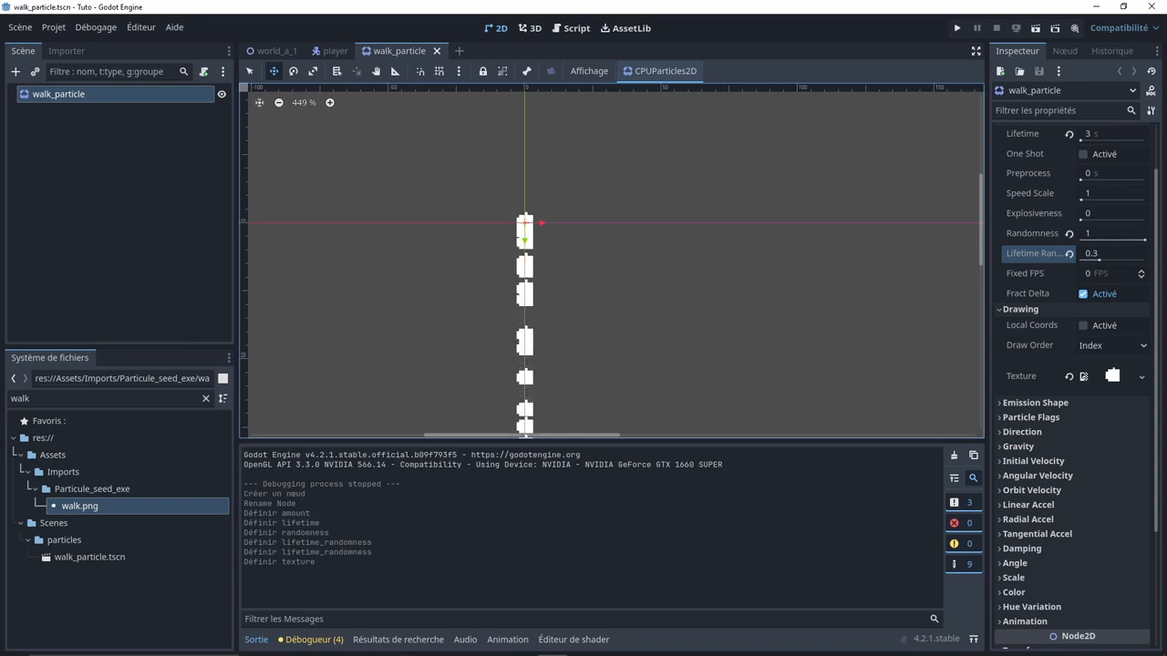
# - Set the emission shape to Sphere with a radius of 2 px and save the scene
pyautogui.click(1029, 403)
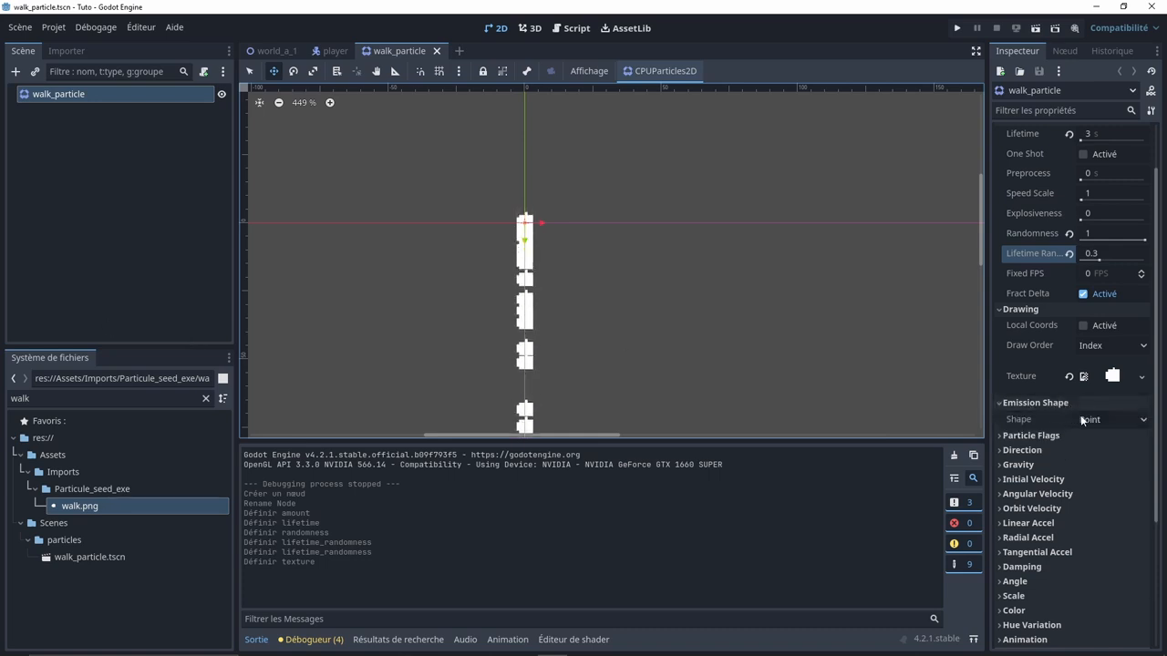
pyautogui.click(1112, 420)
pyautogui.click(1101, 454)
pyautogui.scroll(-3, 845, 315)
pyautogui.moveTo(844, 315); pyautogui.dragTo(781, 258, button='middle')
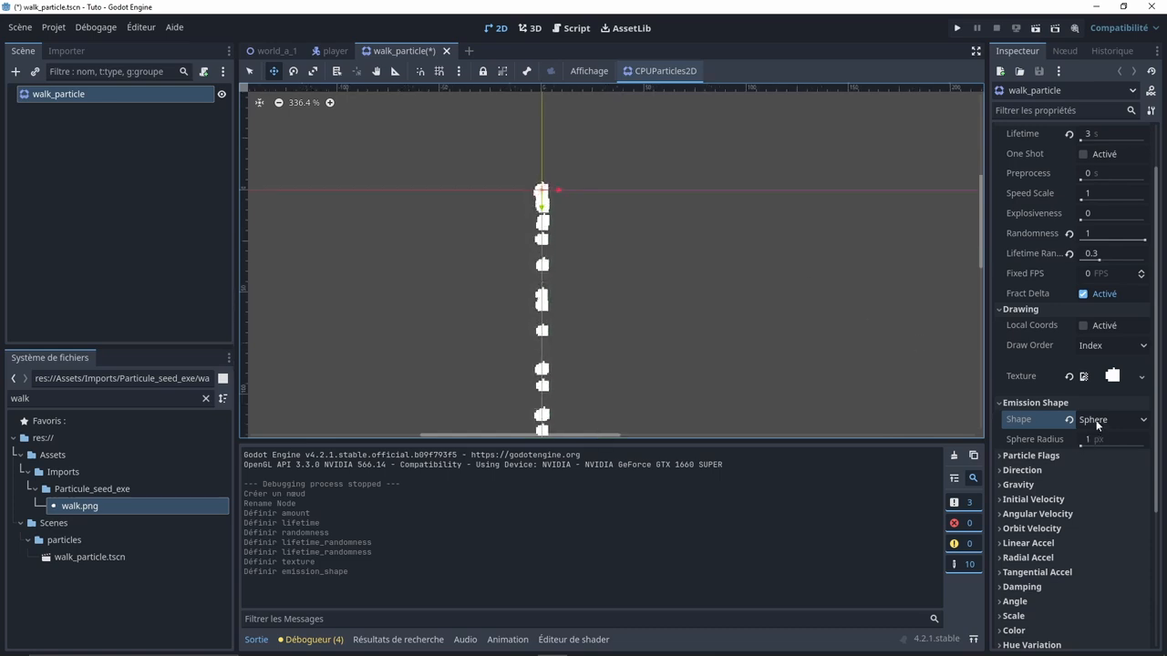
pyautogui.moveTo(1082, 446); pyautogui.dragTo(1100, 449)
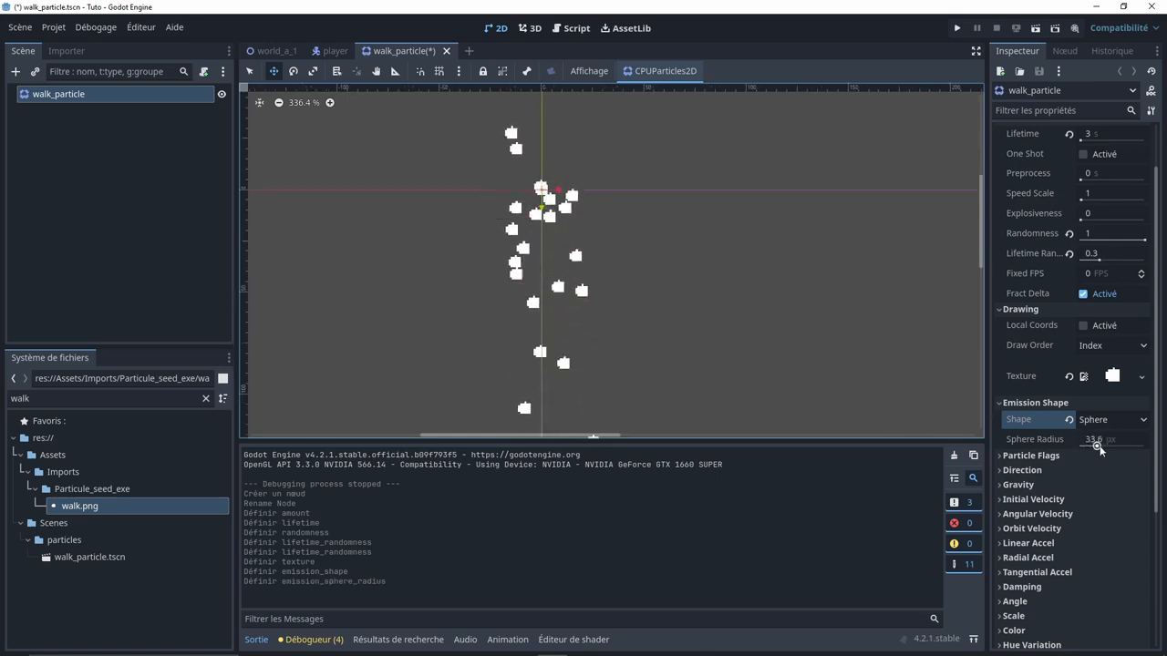
pyautogui.click(1100, 439)
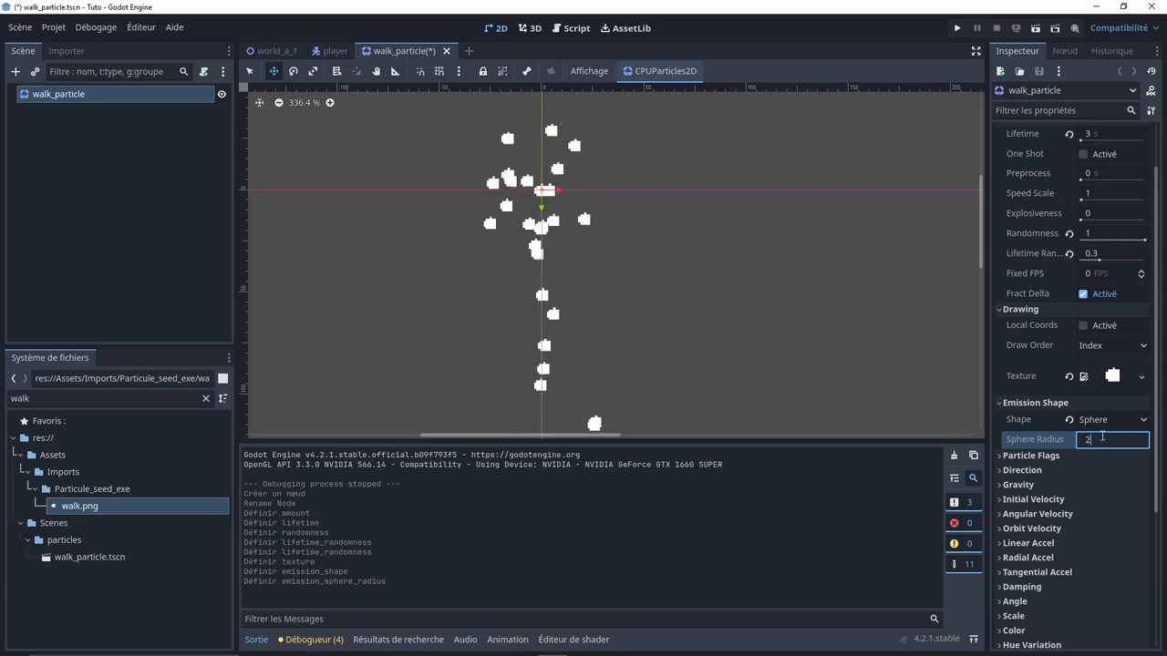
pyautogui.write('2')
pyautogui.press('Return')
pyautogui.hotkey('ctrl', 's')
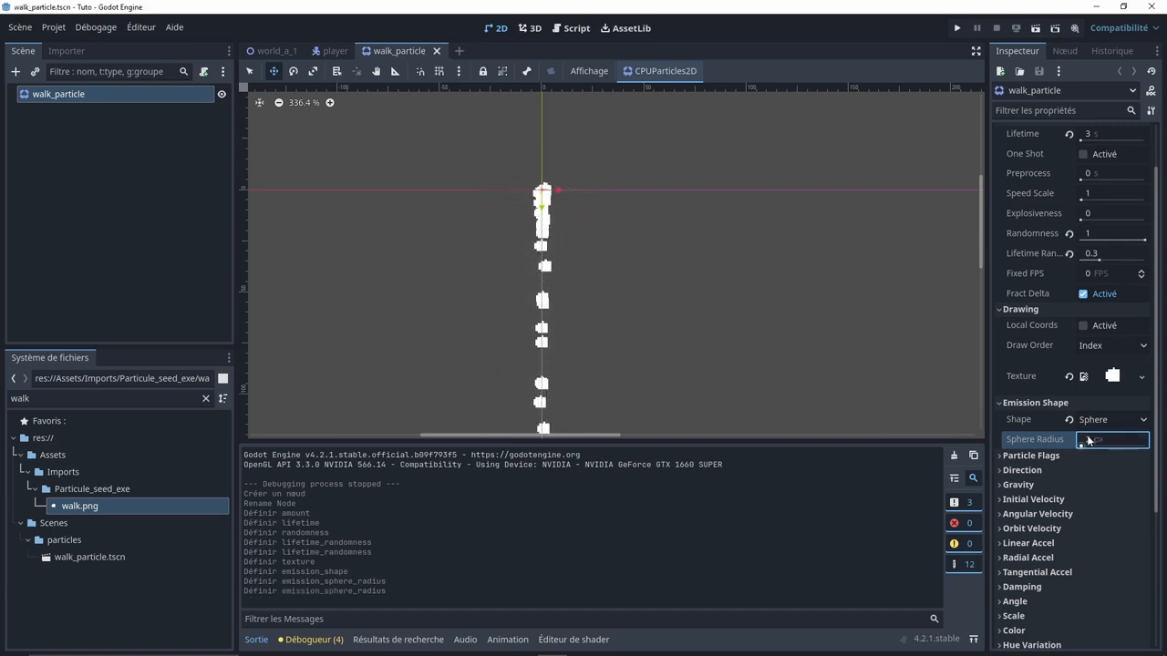
# - Set the particle's vertical gravity to -10 px/s² and save the scene
pyautogui.scroll(-3, 1087, 435)
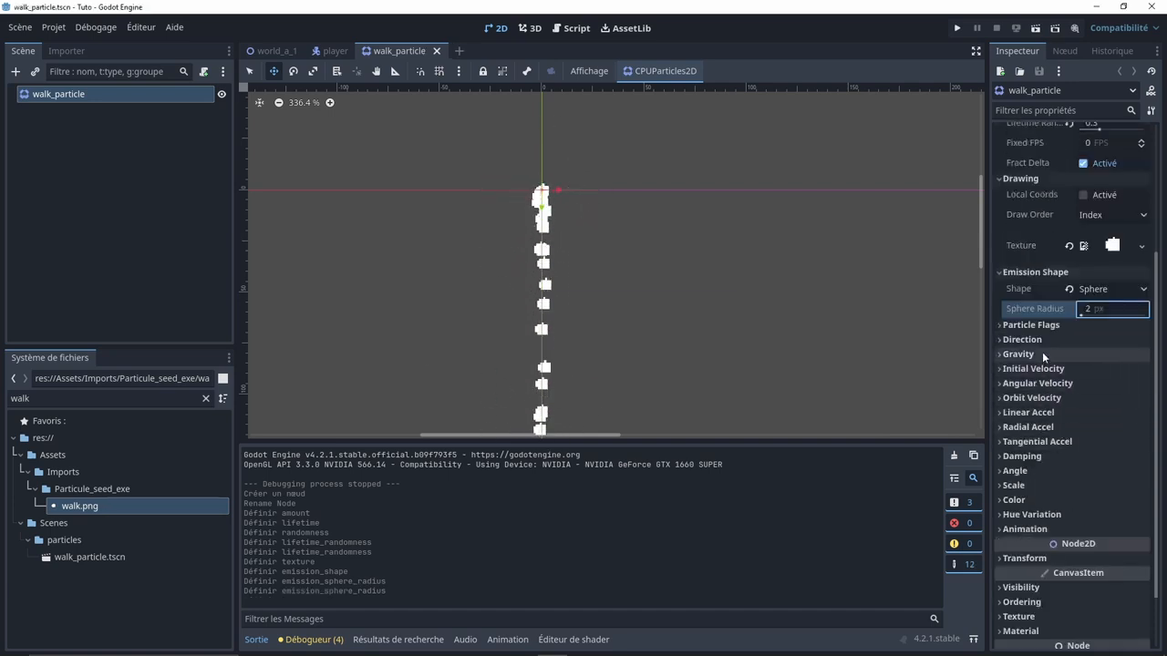
pyautogui.click(1018, 354)
pyautogui.click(1103, 391)
pyautogui.write('-10')
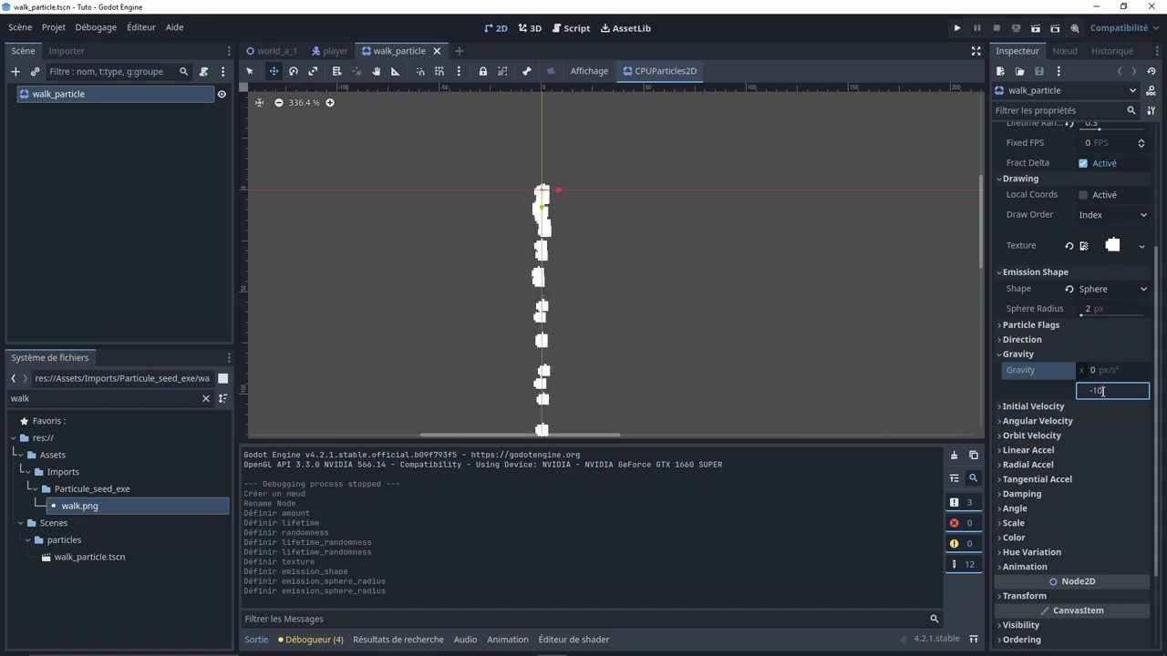
pyautogui.press('Return')
pyautogui.moveTo(704, 237); pyautogui.dragTo(696, 250, button='middle')
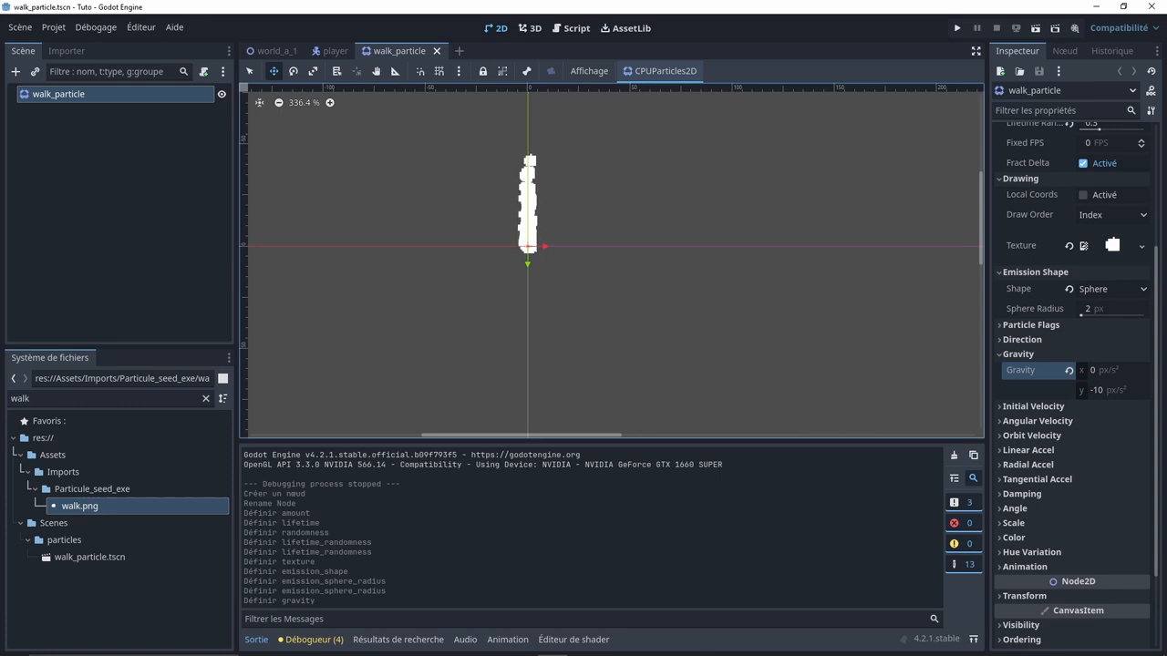
# - Set the particle's maximum angular velocity to 50, keeping the minimum at 0
pyautogui.click(1048, 423)
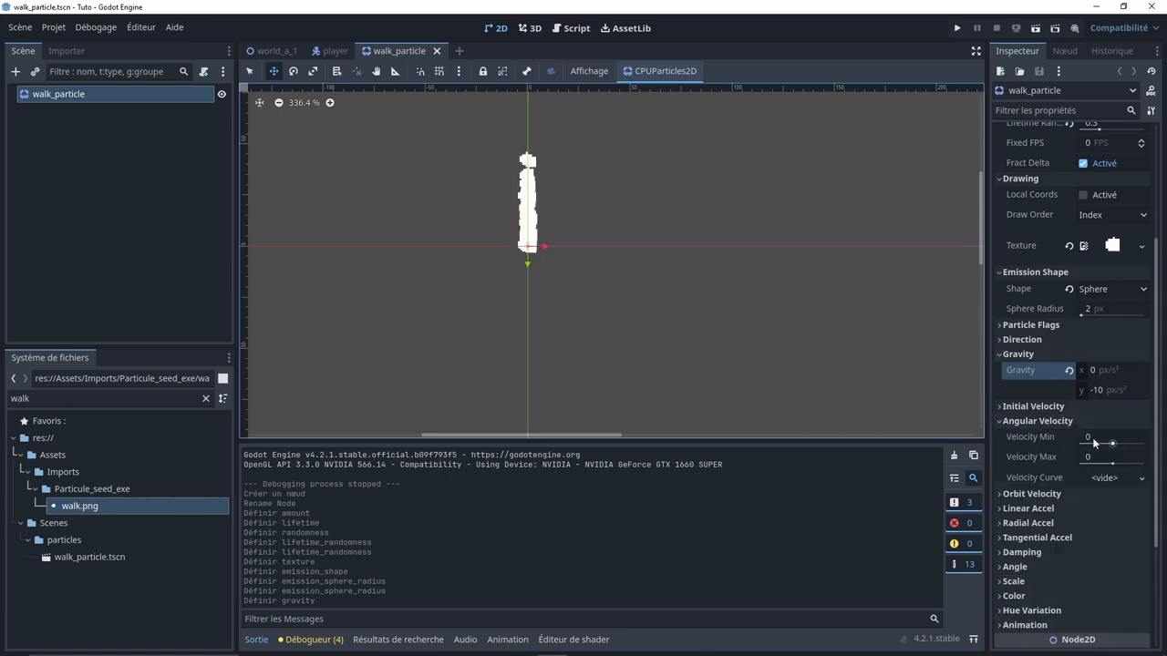
pyautogui.click(1092, 437)
pyautogui.press('Tab')
pyautogui.write('5')
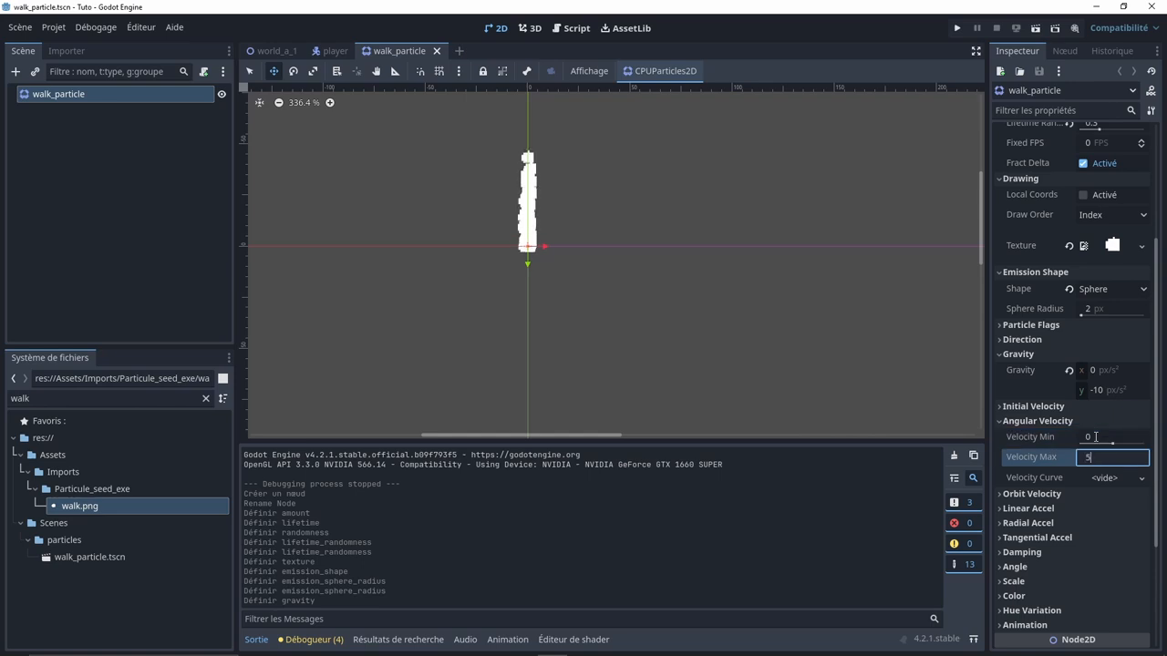
pyautogui.write('0')
pyautogui.press('Return')
pyautogui.scroll(4, 501, 200)
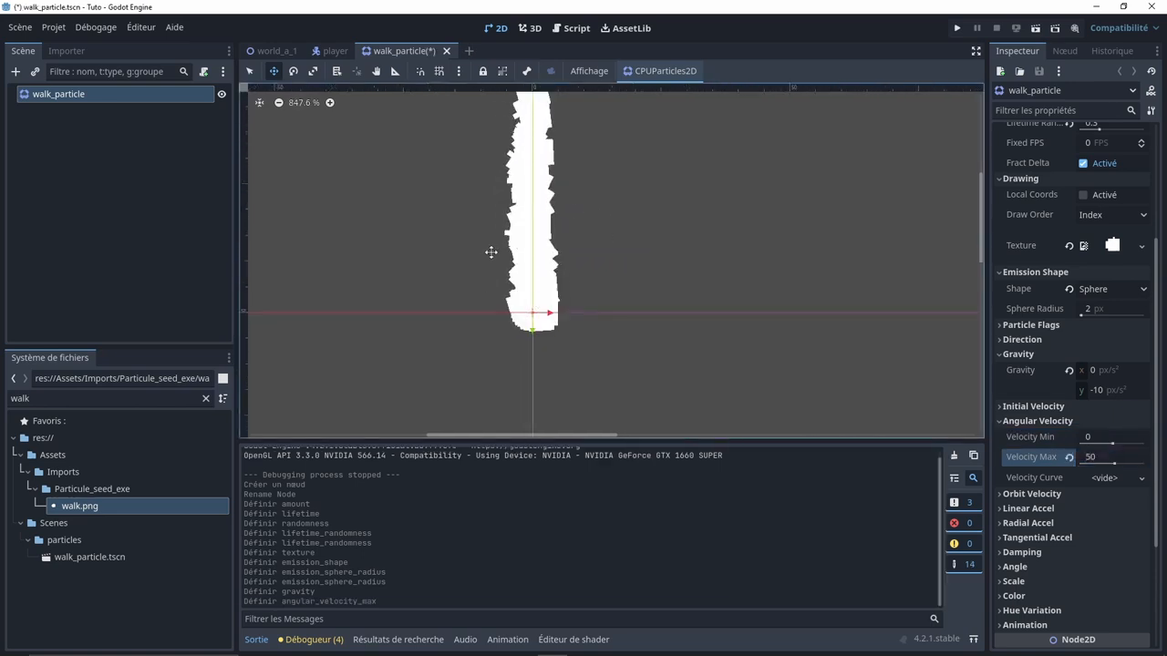
# - Set the particle's minimum scale amount to 0.3 and maximum to 0.5, and save the scene
pyautogui.scroll(-2, 1049, 465)
pyautogui.click(1026, 515)
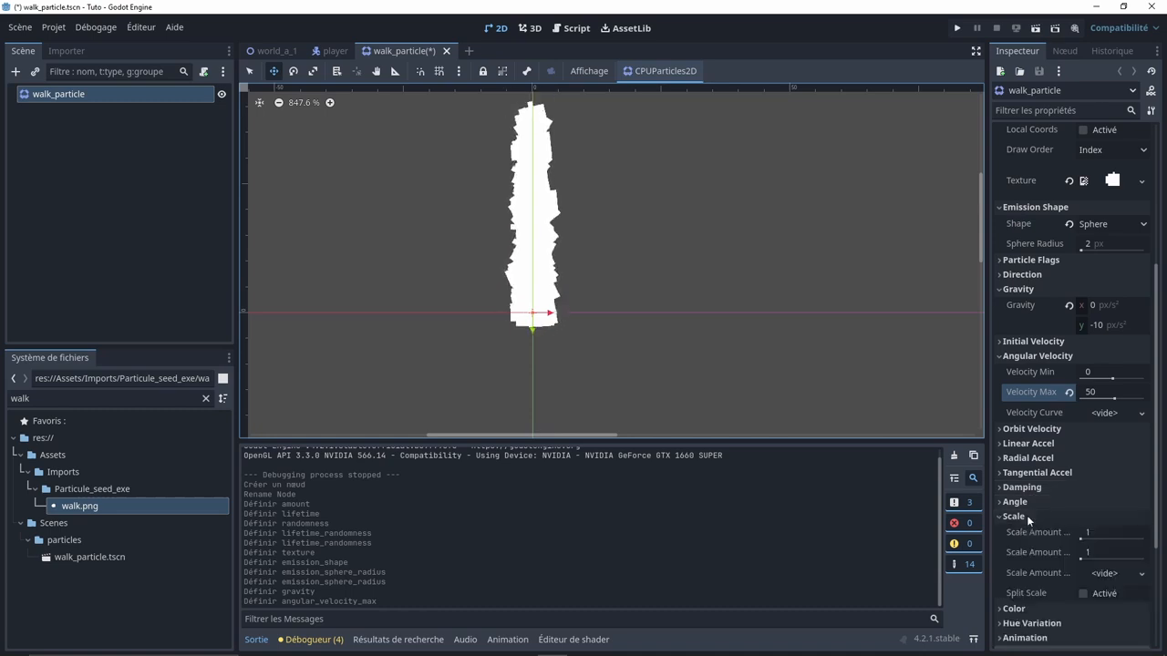
pyautogui.click(1108, 535)
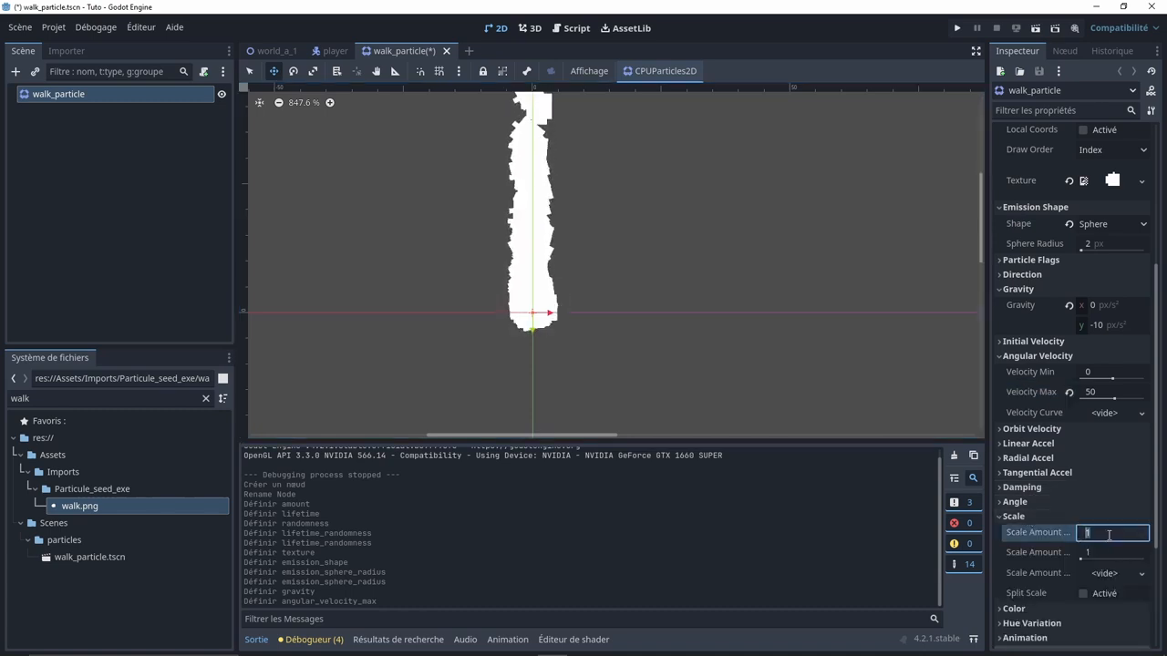
pyautogui.press('BackSpace')
pyautogui.press('Tab')
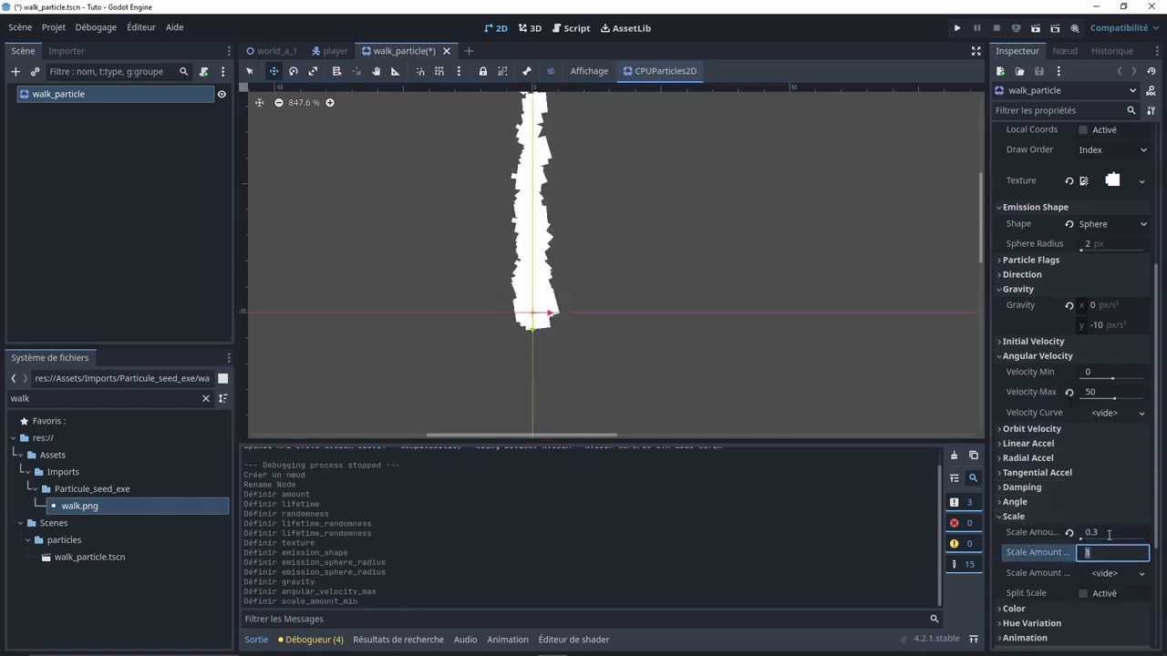
pyautogui.write('.5')
pyautogui.press('Return')
pyautogui.hotkey('ctrl', 's')
pyautogui.scroll(-3, 547, 294)
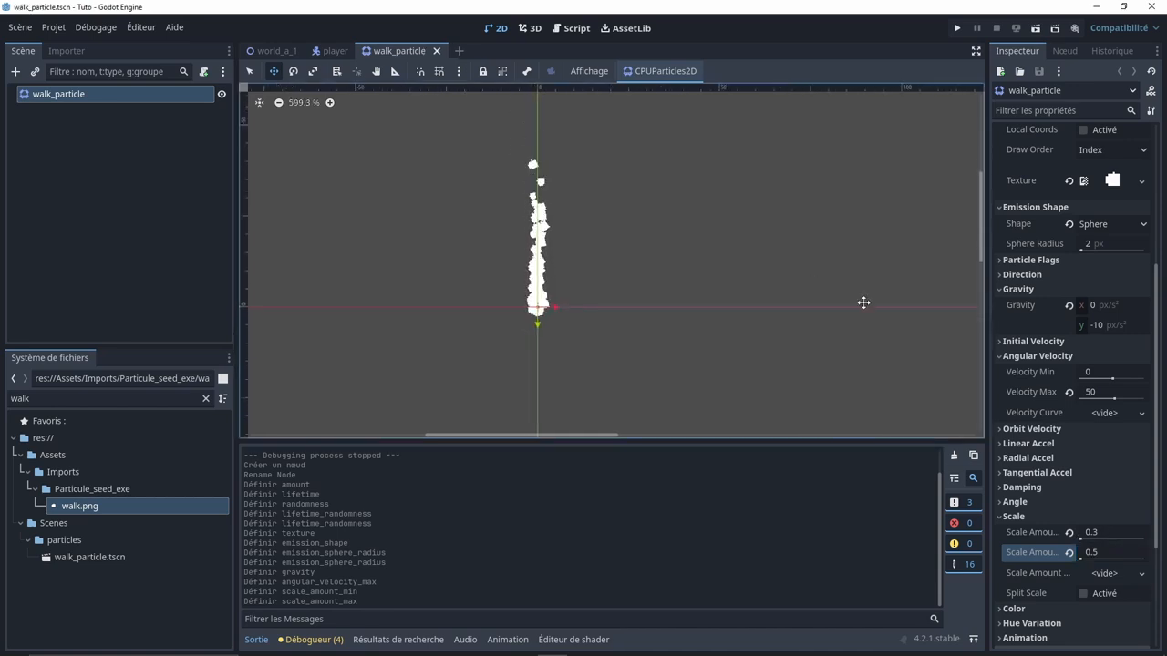
# - Assign a new Gradient to the particle's Color Ramp
pyautogui.scroll(-3, 1094, 433)
pyautogui.click(1024, 476)
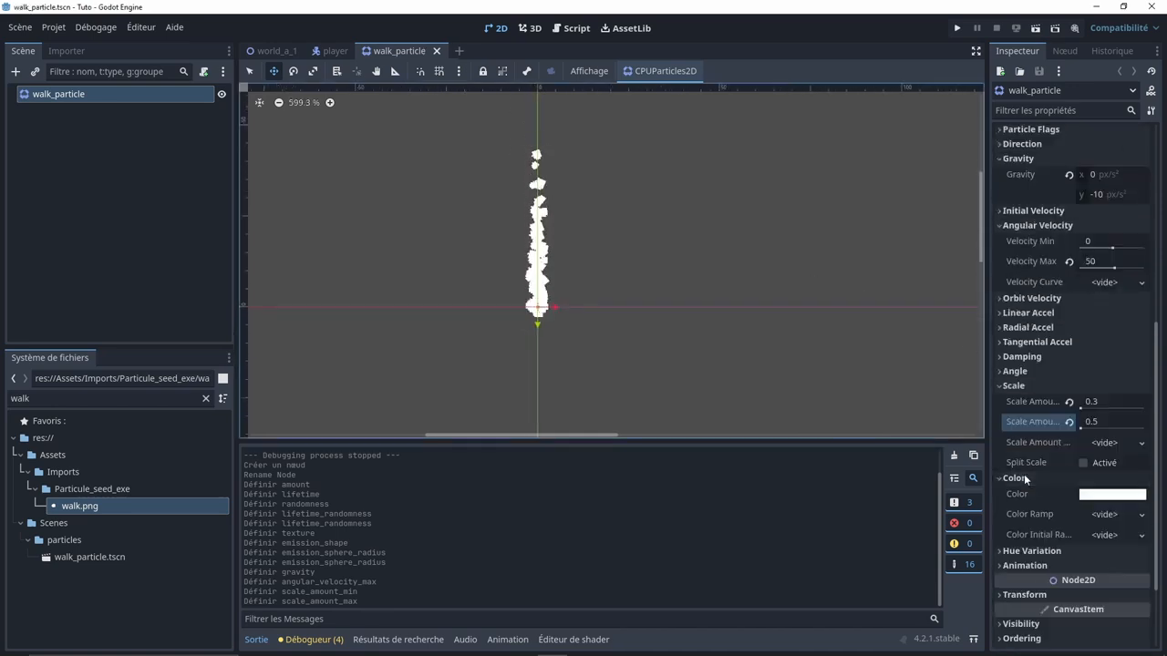
pyautogui.scroll(-3, 1039, 464)
pyautogui.click(1097, 403)
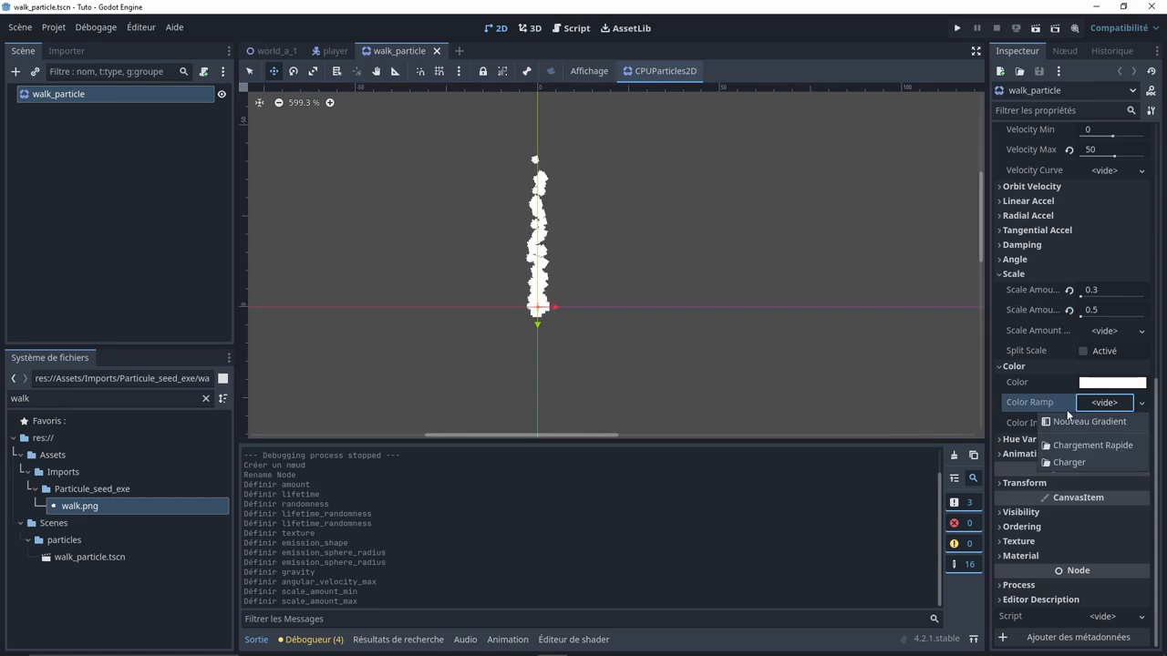
pyautogui.click(1092, 422)
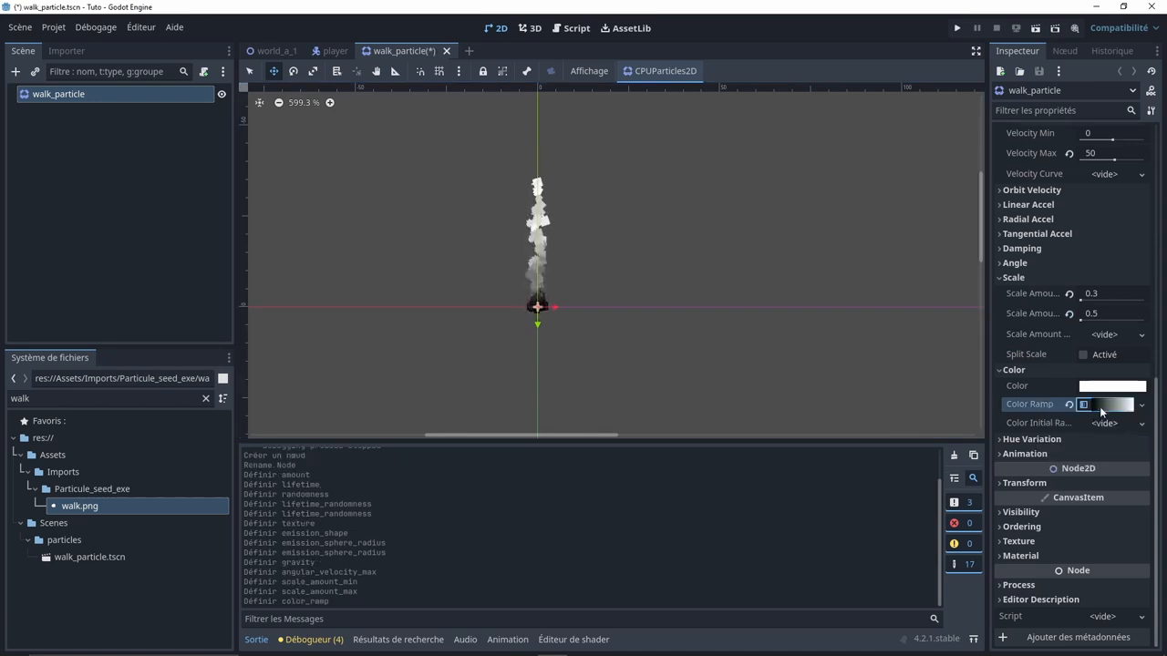
# - Recolor the Color Ramp gradient's start point to yellow (ffff00)
pyautogui.click(1100, 406)
pyautogui.click(1137, 462)
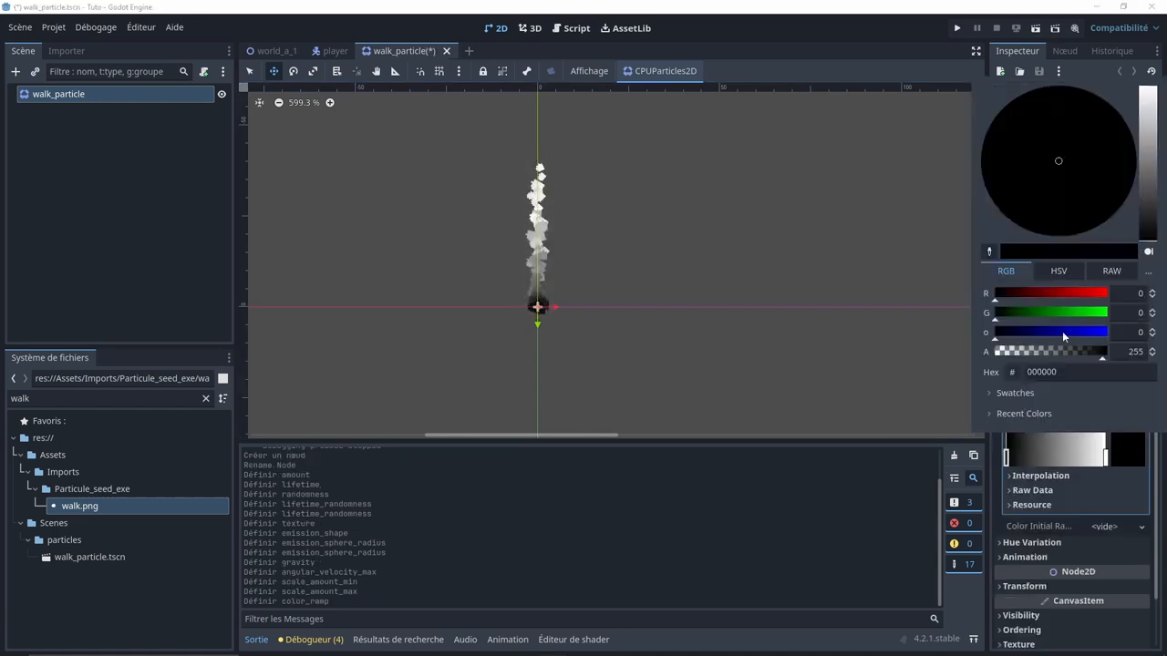
pyautogui.moveTo(1072, 315); pyautogui.dragTo(1120, 314)
pyautogui.moveTo(995, 298); pyautogui.dragTo(1160, 299)
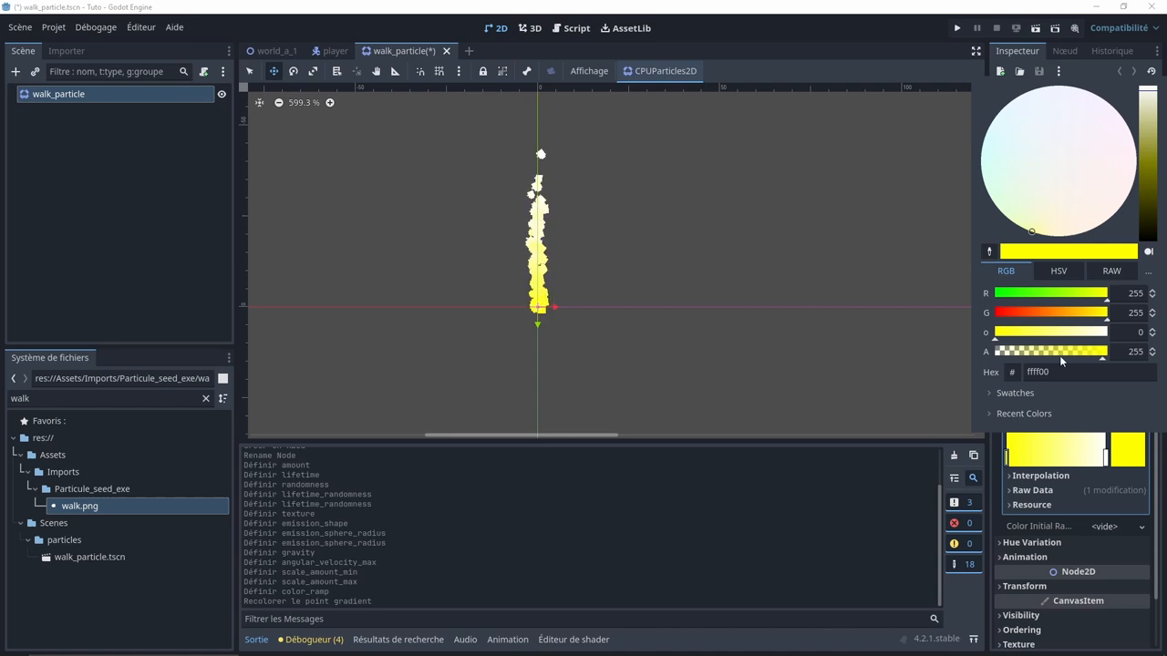
# - Recolor the gradient's end point to a fully transparent yellow-green (b5ff0000) and save the scene
pyautogui.click(1102, 468)
pyautogui.click(1105, 459)
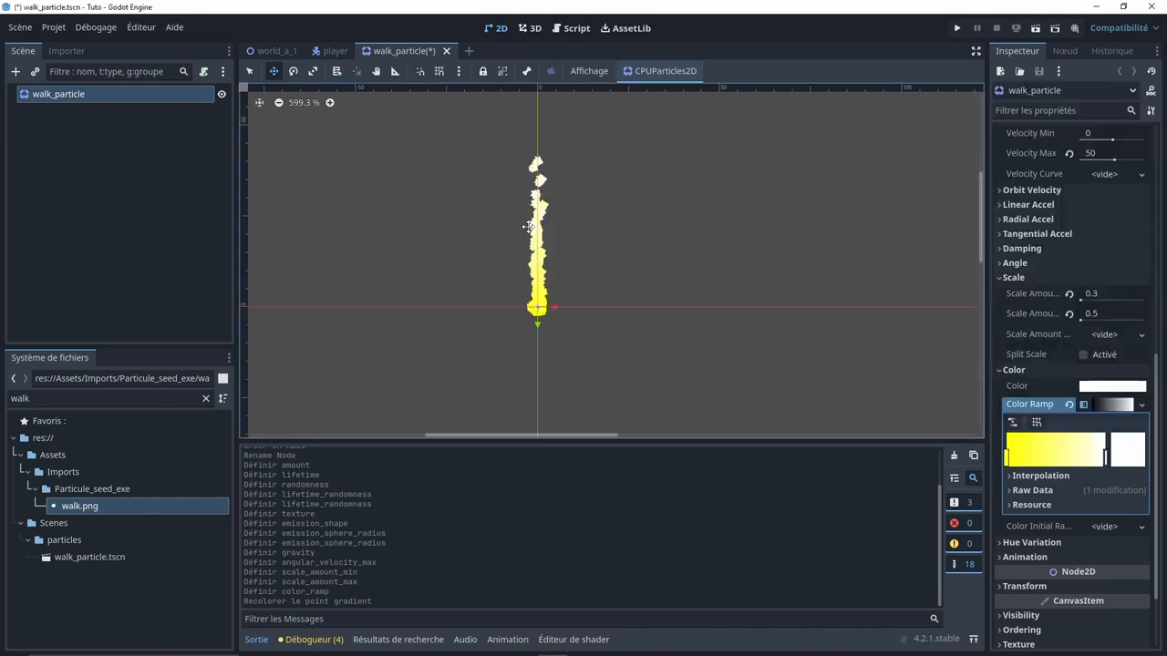
pyautogui.click(1124, 446)
pyautogui.moveTo(1018, 353); pyautogui.dragTo(507, 307)
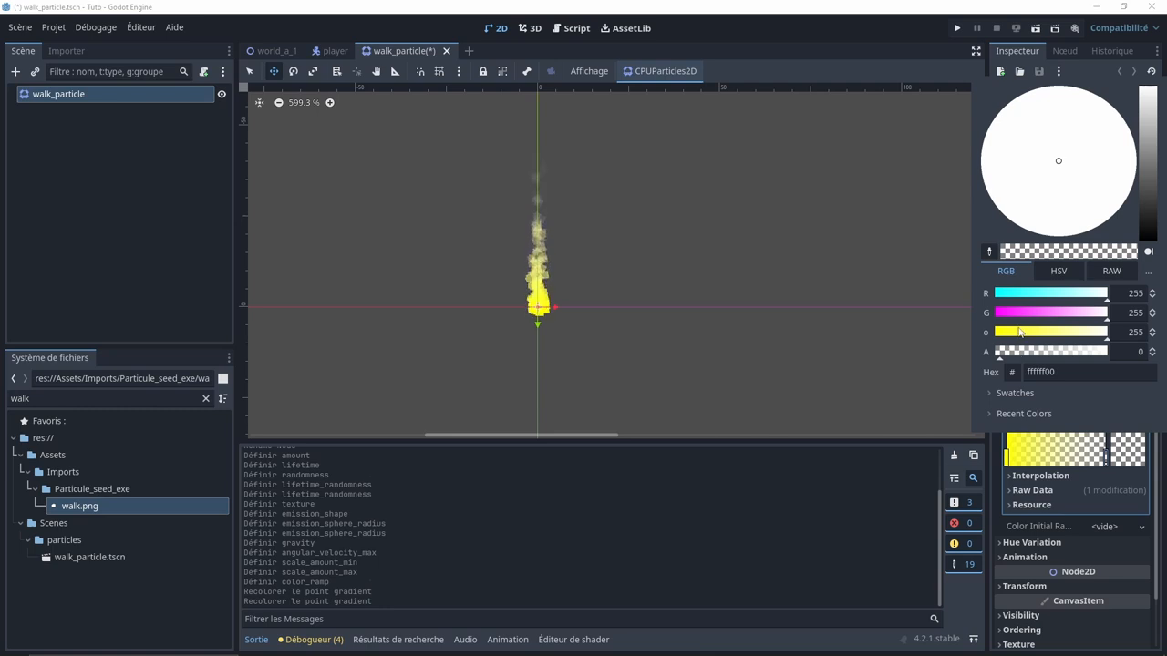
pyautogui.moveTo(1019, 332); pyautogui.dragTo(664, 307)
pyautogui.moveTo(1063, 294); pyautogui.dragTo(832, 297)
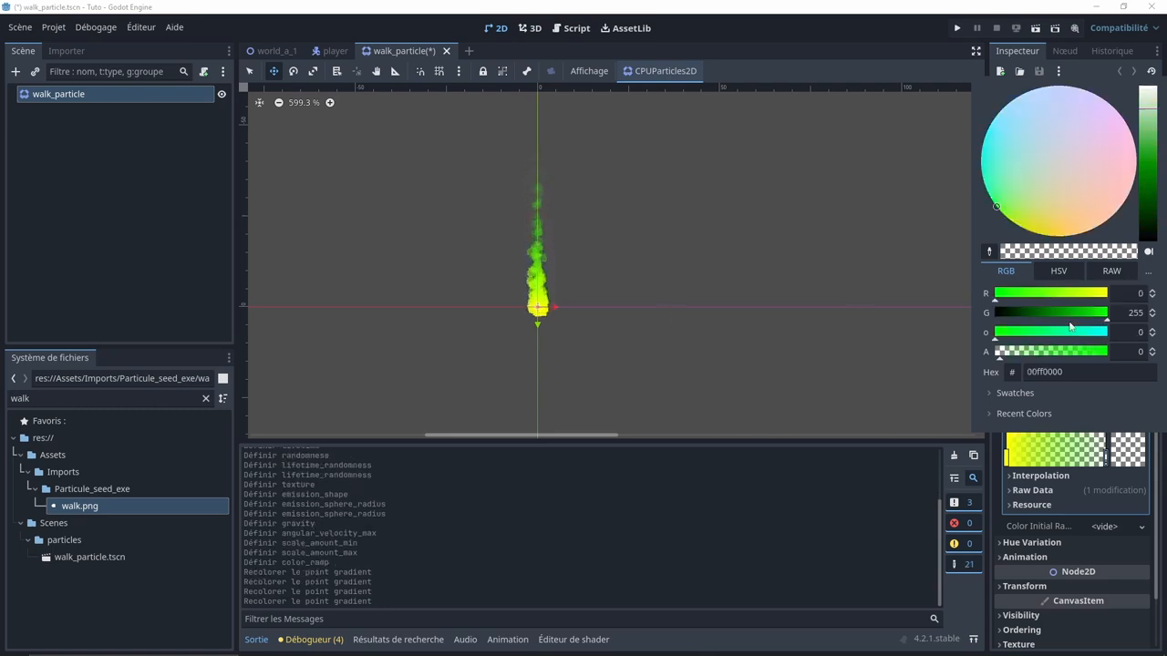
pyautogui.moveTo(1067, 293); pyautogui.dragTo(1074, 291)
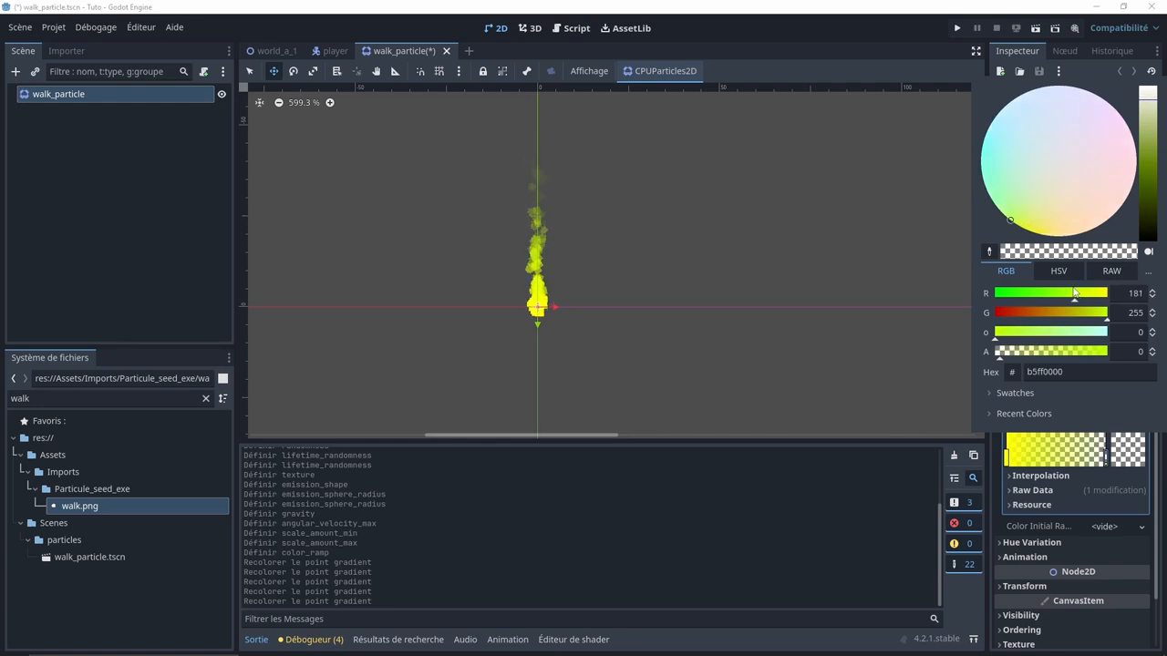
pyautogui.click(696, 503)
pyautogui.hotkey('ctrl', 's')
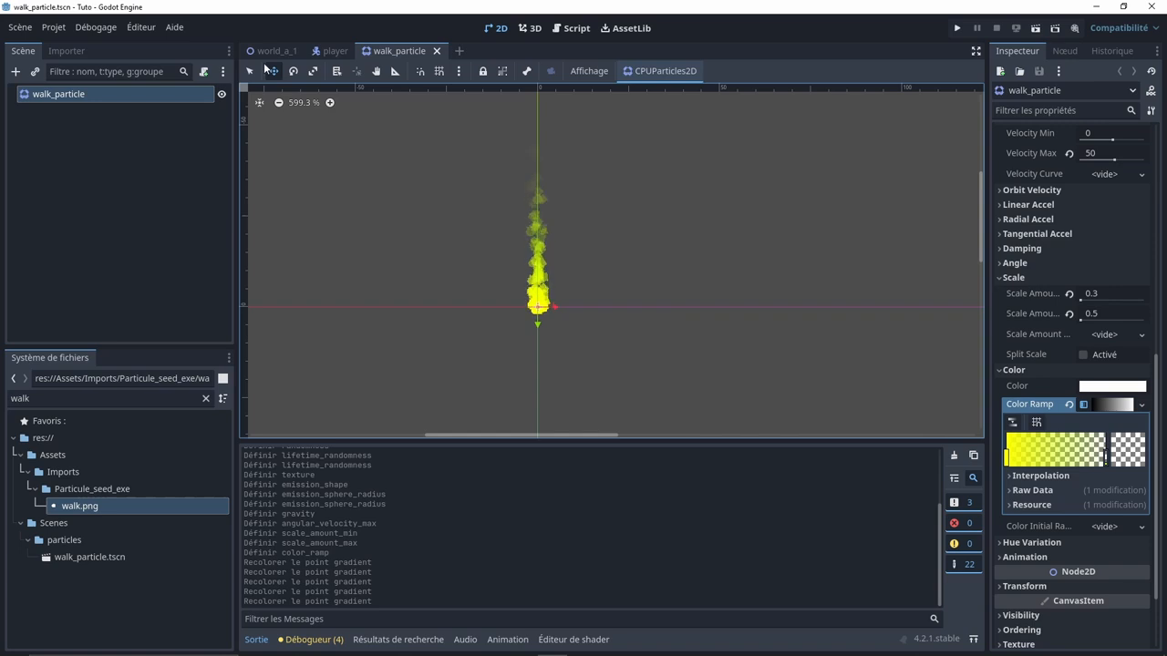
pyautogui.click(334, 51)
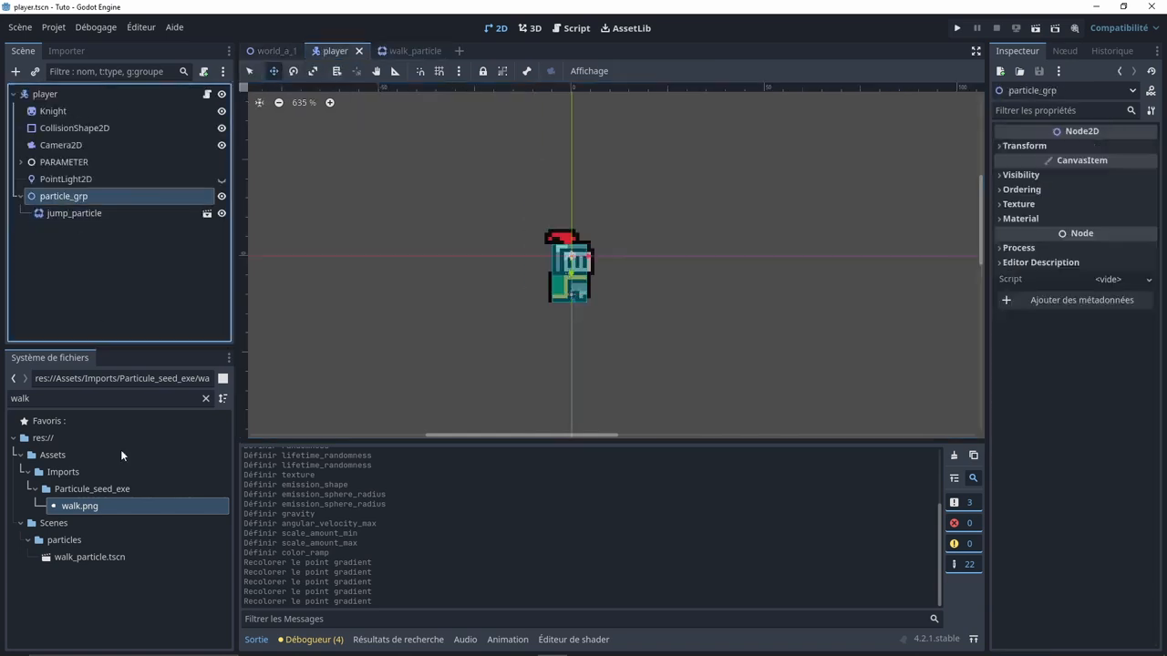
pyautogui.moveTo(94, 558); pyautogui.dragTo(137, 208)
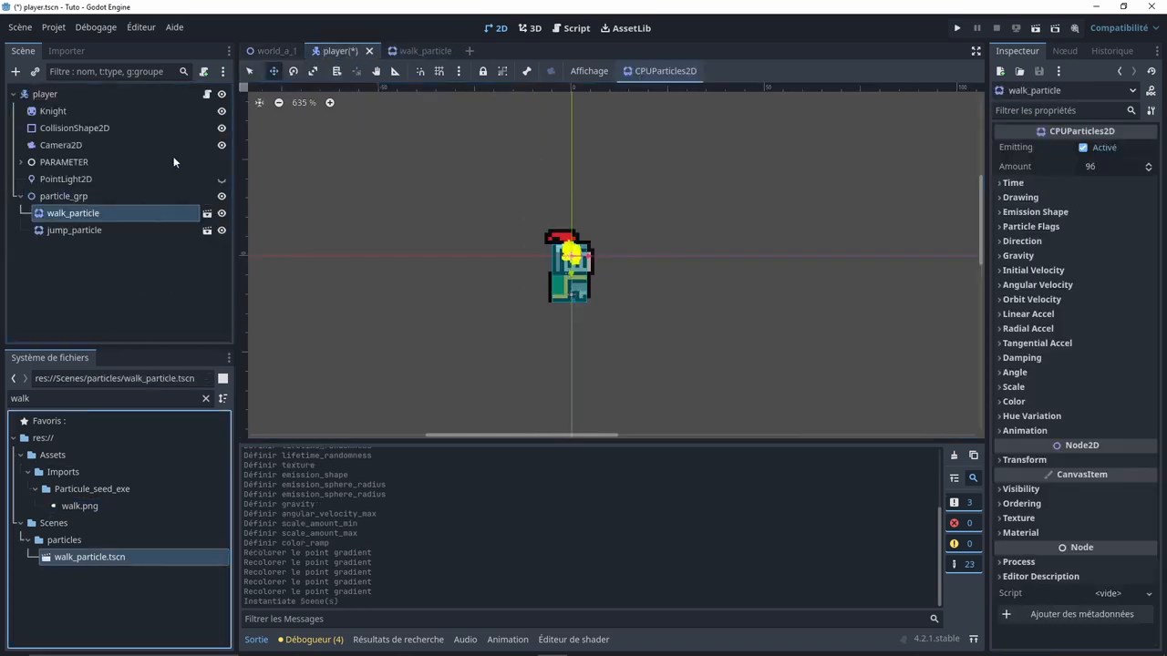
pyautogui.click(207, 95)
pyautogui.keyDown('ctrl'); pyautogui.moveTo(114, 212); pyautogui.dragTo(502, 169); pyautogui.keyUp('ctrl')
pyautogui.doubleClick(497, 166)
pyautogui.hotkey('ctrl', 's')
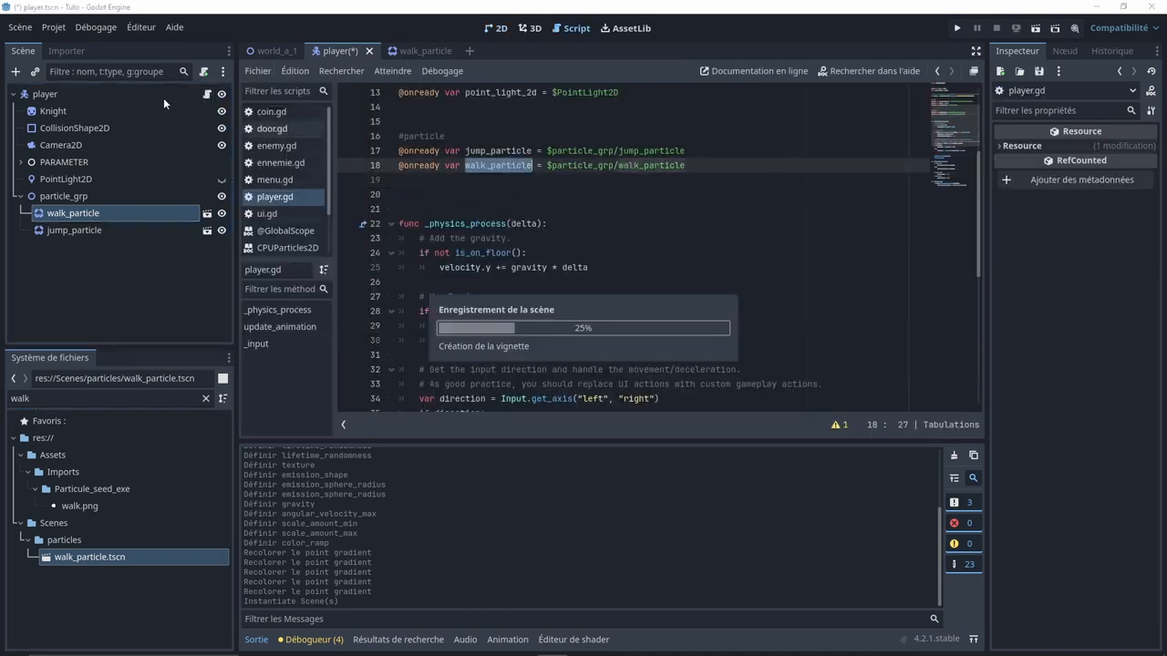
# - Toggle walk_particle's emission off and on to preview it on the player, and set its Z Index to -1
pyautogui.click(112, 213)
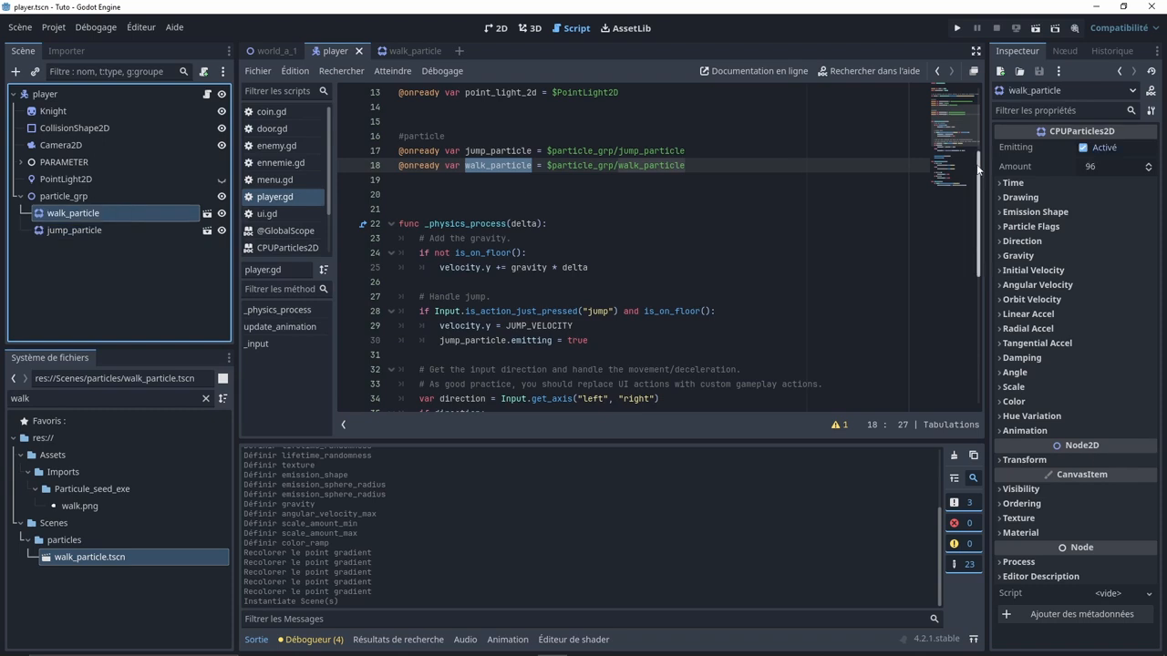
pyautogui.click(1084, 147)
pyautogui.click(496, 28)
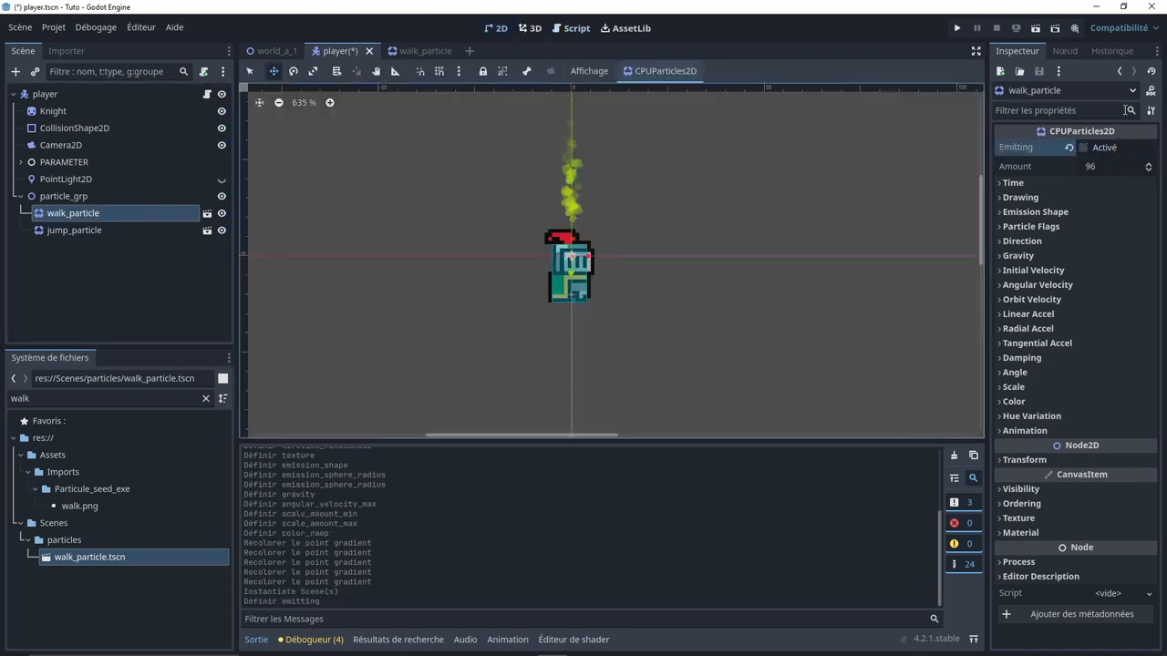
pyautogui.click(1084, 148)
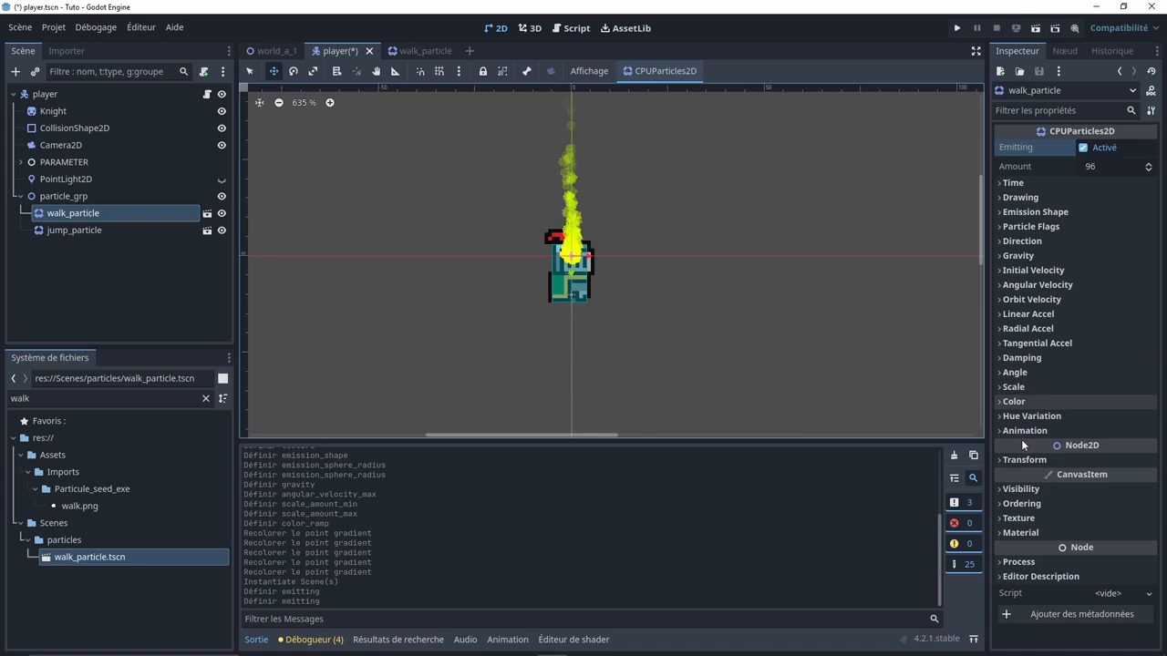
pyautogui.click(1022, 503)
pyautogui.click(1141, 524)
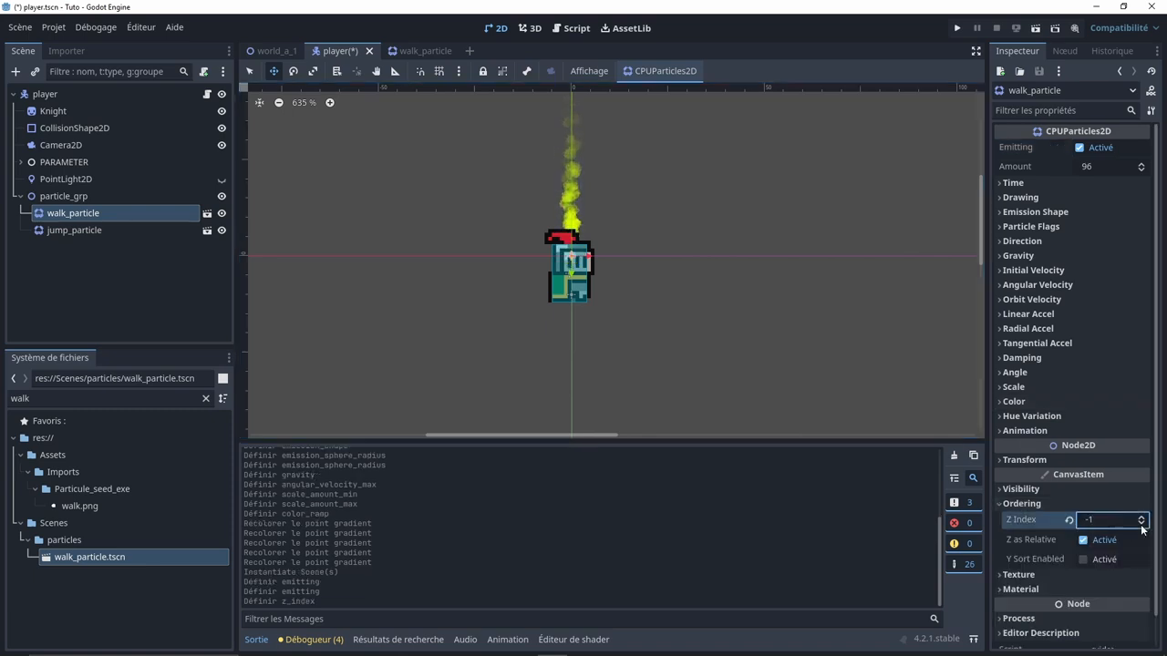
# - Disable walk_particle's emission, reposition it to (0, 5) on the player, and save the scene
pyautogui.click(1079, 148)
pyautogui.moveTo(735, 195); pyautogui.dragTo(707, 207)
pyautogui.hotkey('ctrl', 's')
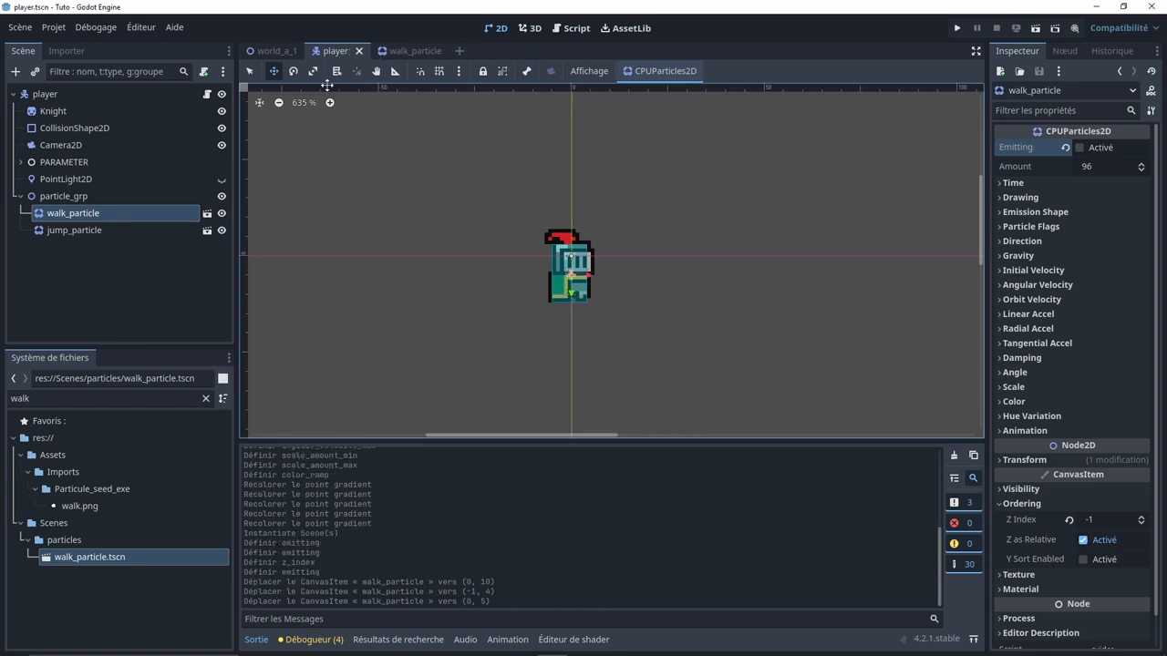
# - Copy the walk_particle variable name in player.gd and go to the update_animation function
pyautogui.click(207, 94)
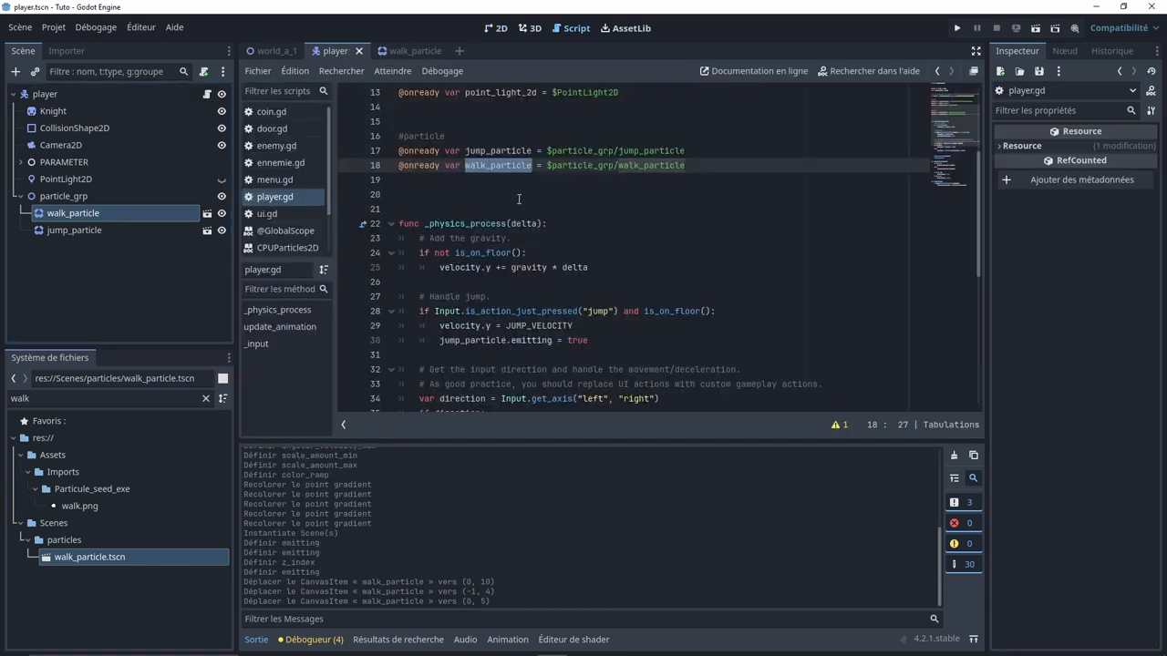
pyautogui.doubleClick(498, 165)
pyautogui.hotkey('ctrl', 'c')
pyautogui.scroll(-4, 526, 244)
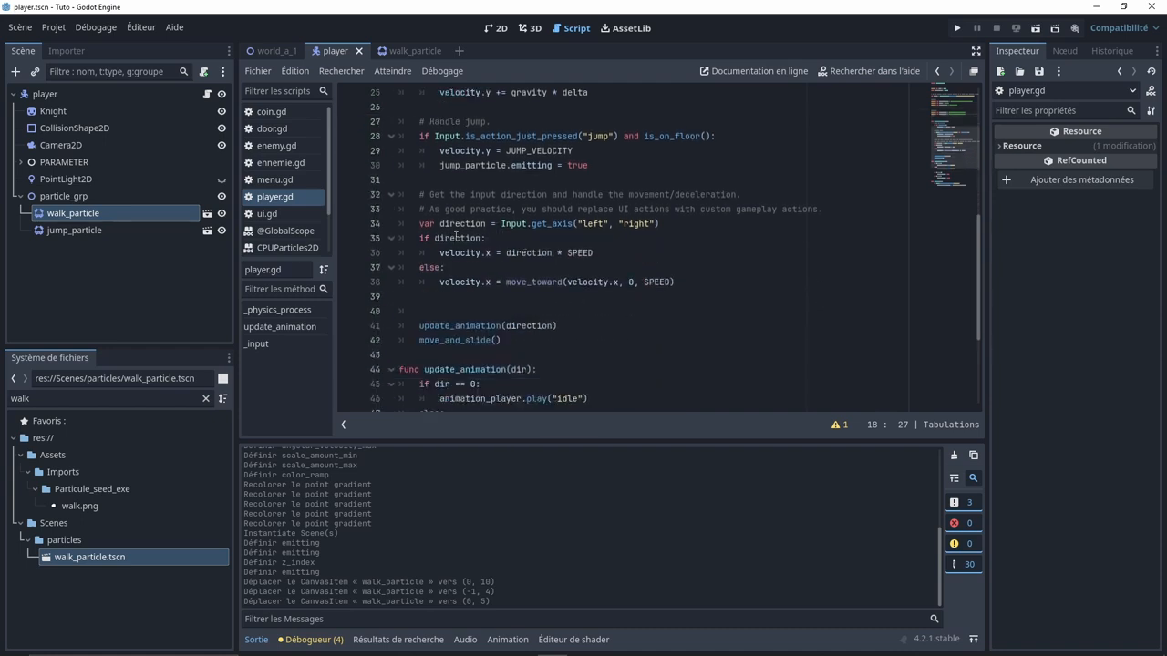
pyautogui.scroll(-4, 456, 236)
# - Add a print(dir) debug line inside the dir == 0 condition of update_animation
pyautogui.moveTo(421, 193); pyautogui.dragTo(541, 195)
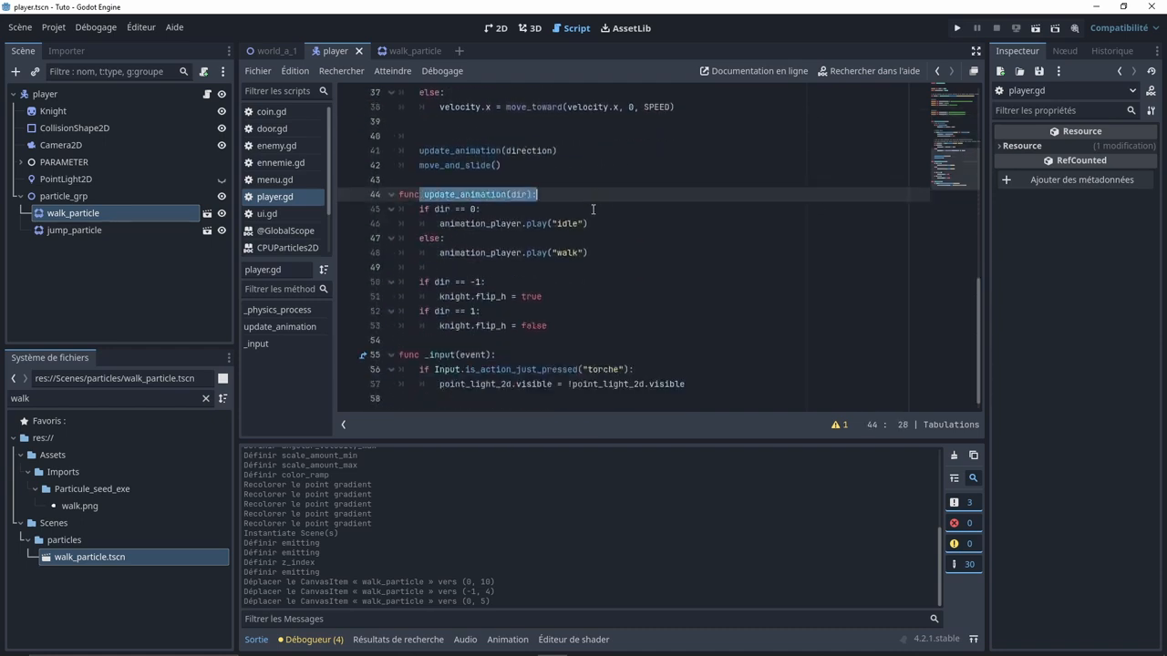
pyautogui.click(541, 208)
pyautogui.moveTo(452, 196); pyautogui.dragTo(480, 196)
pyautogui.doubleClick(438, 208)
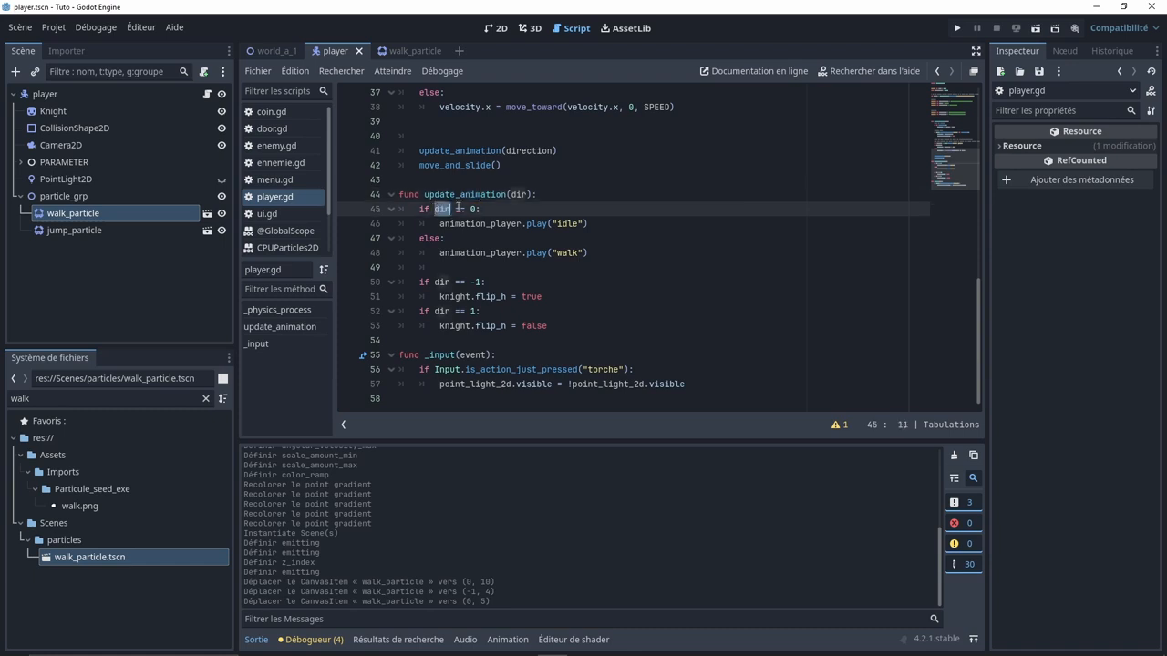
pyautogui.press('Return')
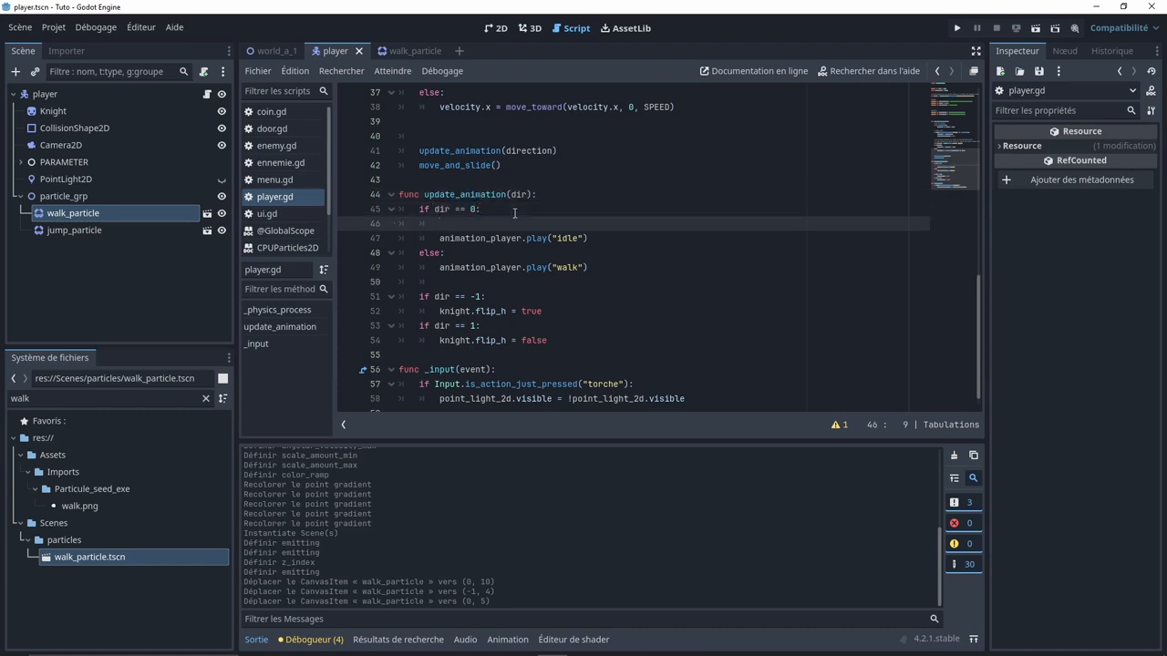
pyautogui.write('print(dir')
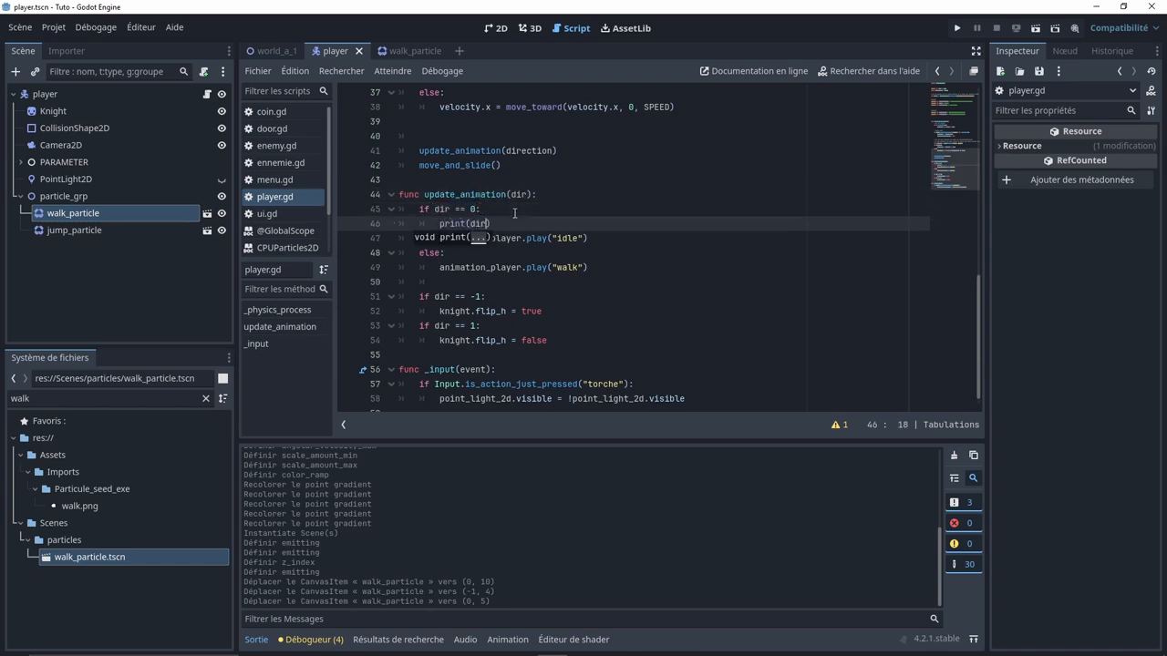
# - Run the game to check the direction value printed while the player stands still, and close it
pyautogui.press('F5')
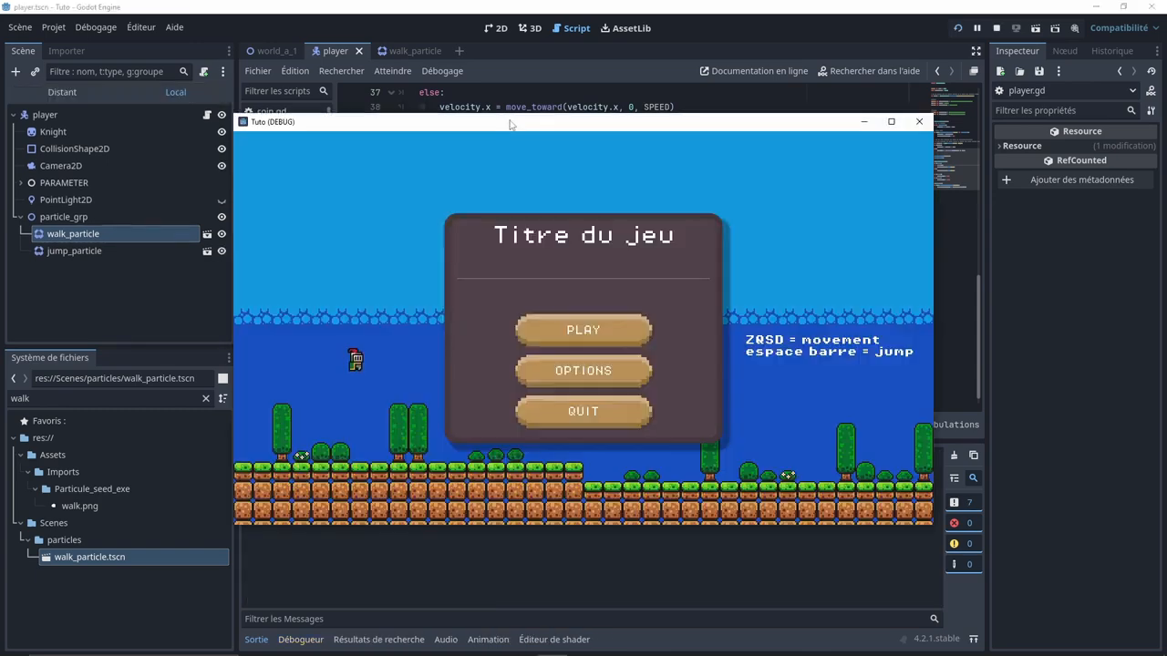
pyautogui.moveTo(511, 125); pyautogui.dragTo(718, 100)
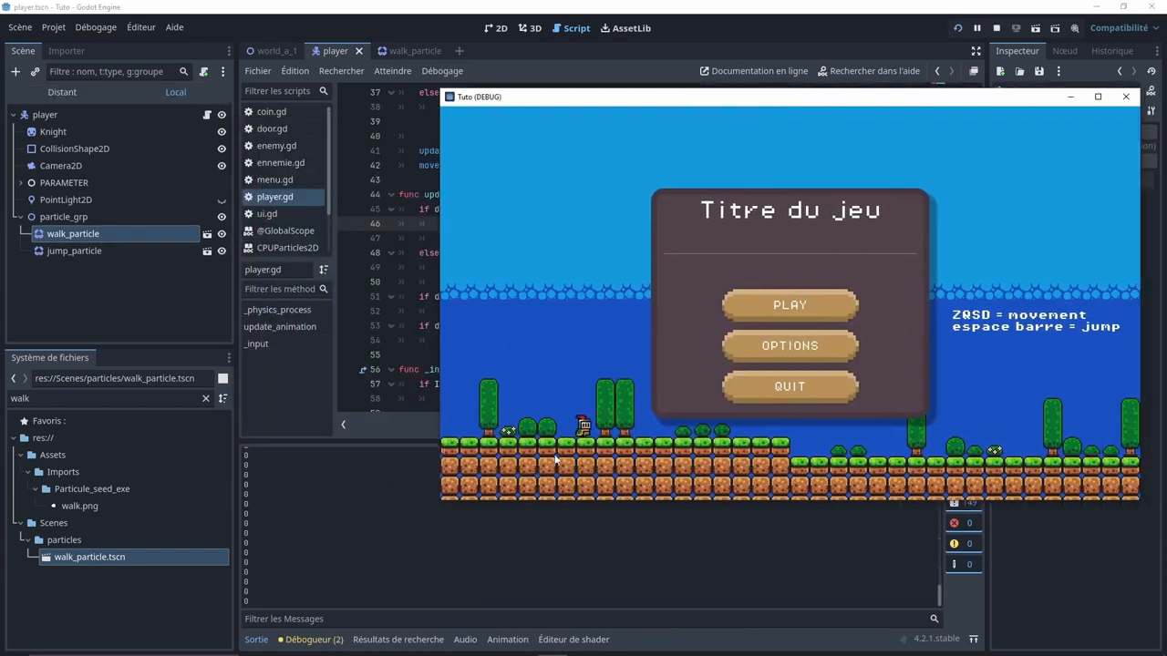
pyautogui.moveTo(847, 99); pyautogui.dragTo(623, 19)
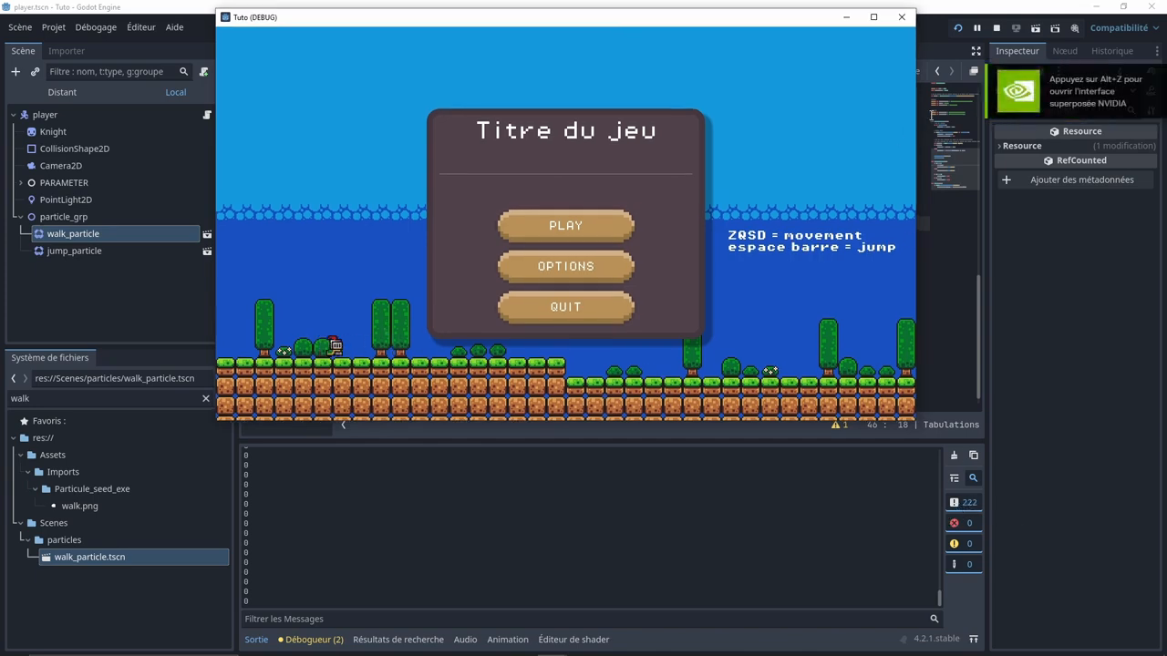
pyautogui.click(902, 18)
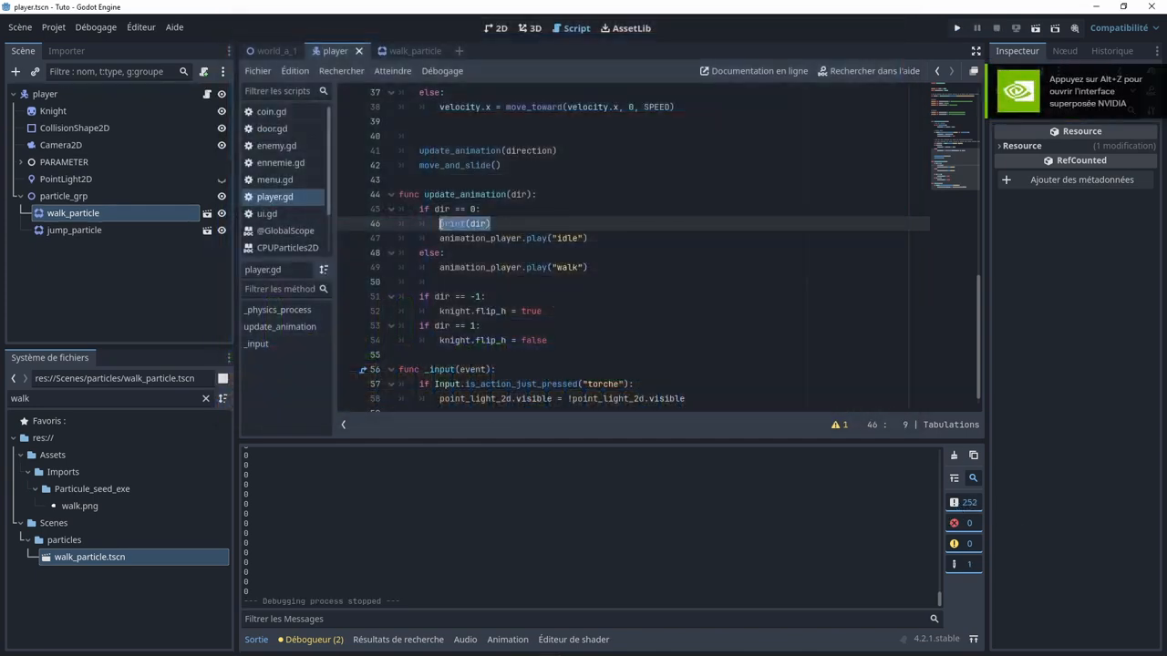
# - Replace print(dir) with walk_particle.emitting = false in the dir == 0 branch and select that line
pyautogui.hotkey('ctrl', 'v')
pyautogui.write('.')
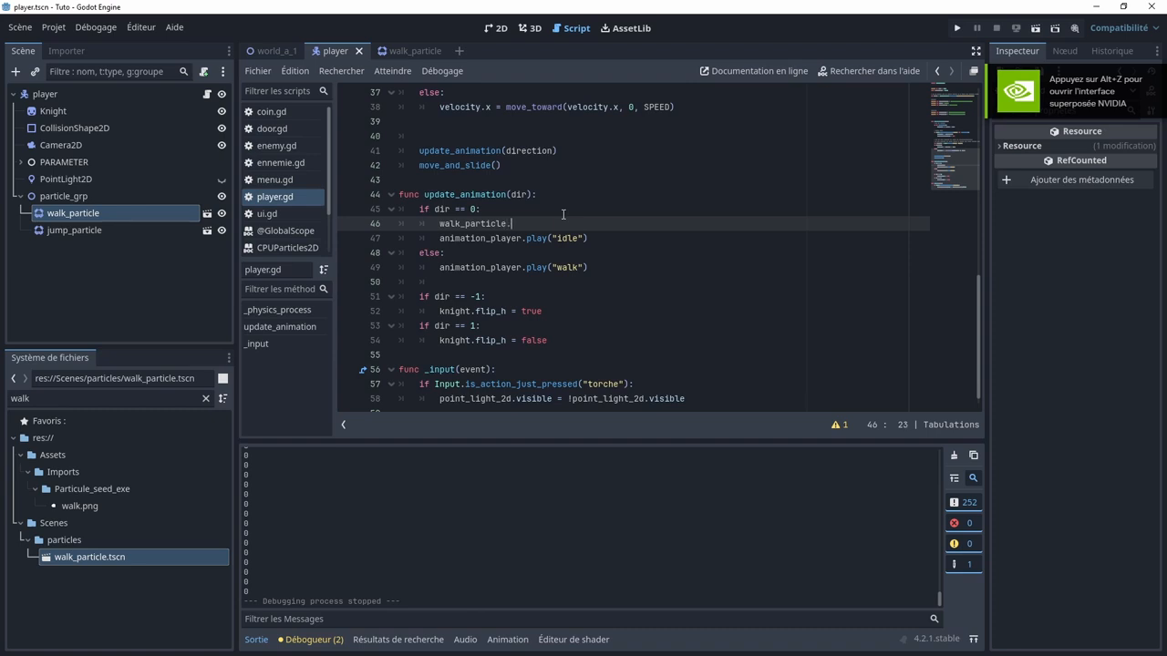
pyautogui.write('emitti')
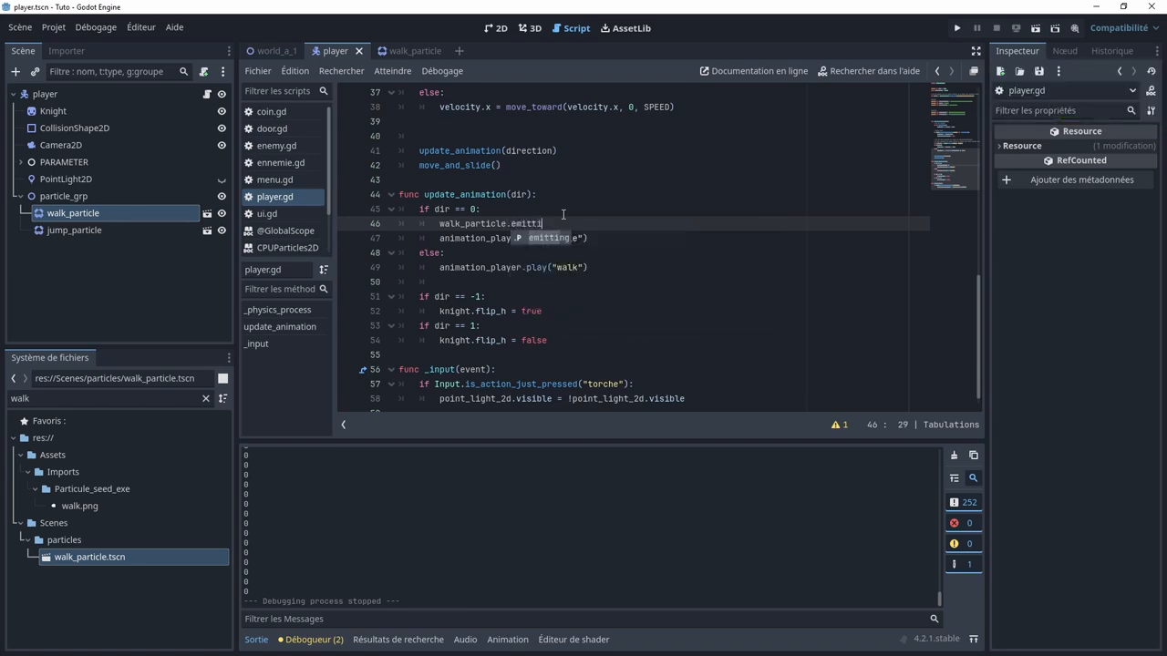
pyautogui.write('ng = false')
pyautogui.moveTo(606, 224); pyautogui.dragTo(440, 224)
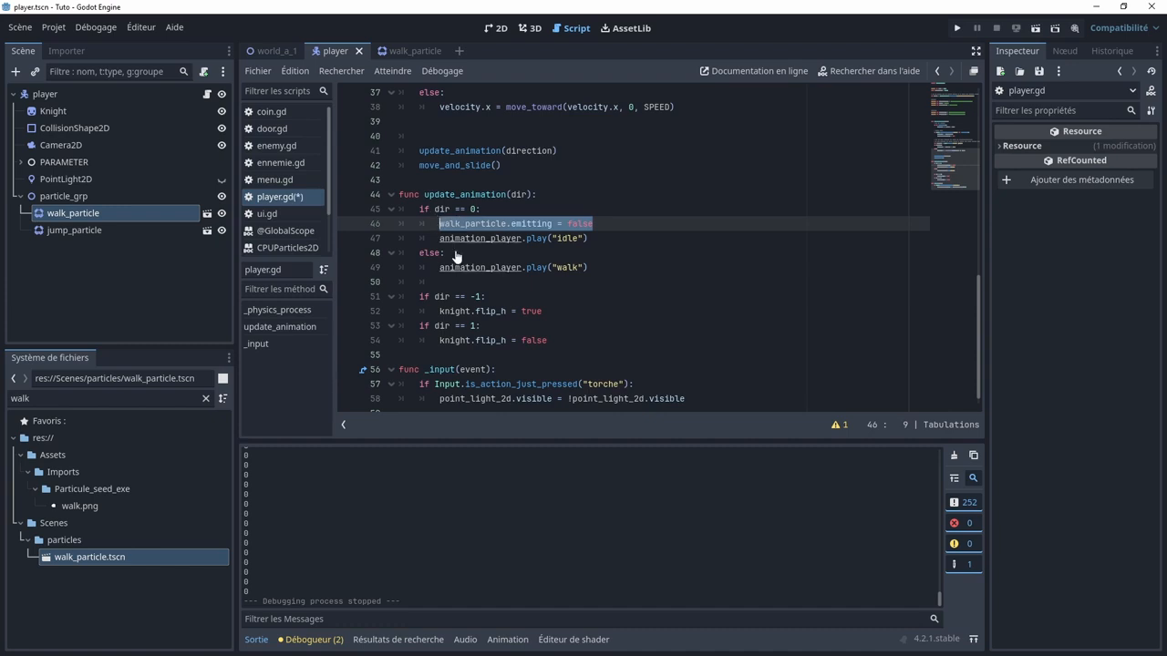
# - Add walk_particle.emitting = true to the else branch of update_animation, before the walk animation call, and save player.gd
pyautogui.click(456, 253)
pyautogui.press('Return')
pyautogui.doubleClick(589, 268)
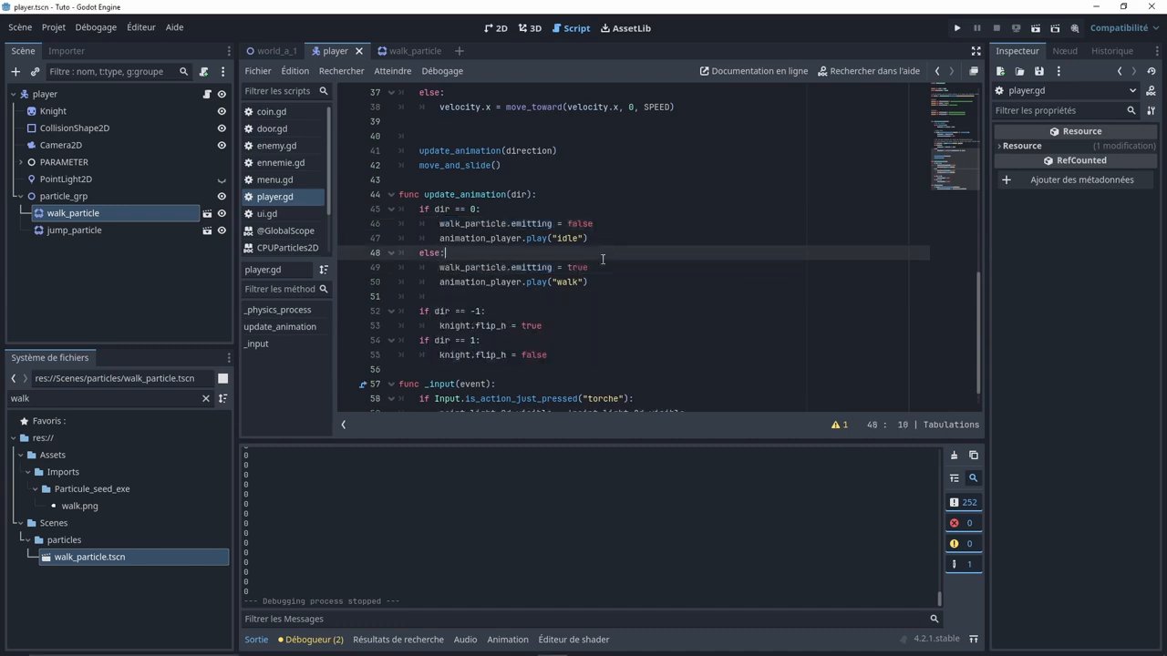
# - Run the game and start playing from its title menu
pyautogui.press('F5')
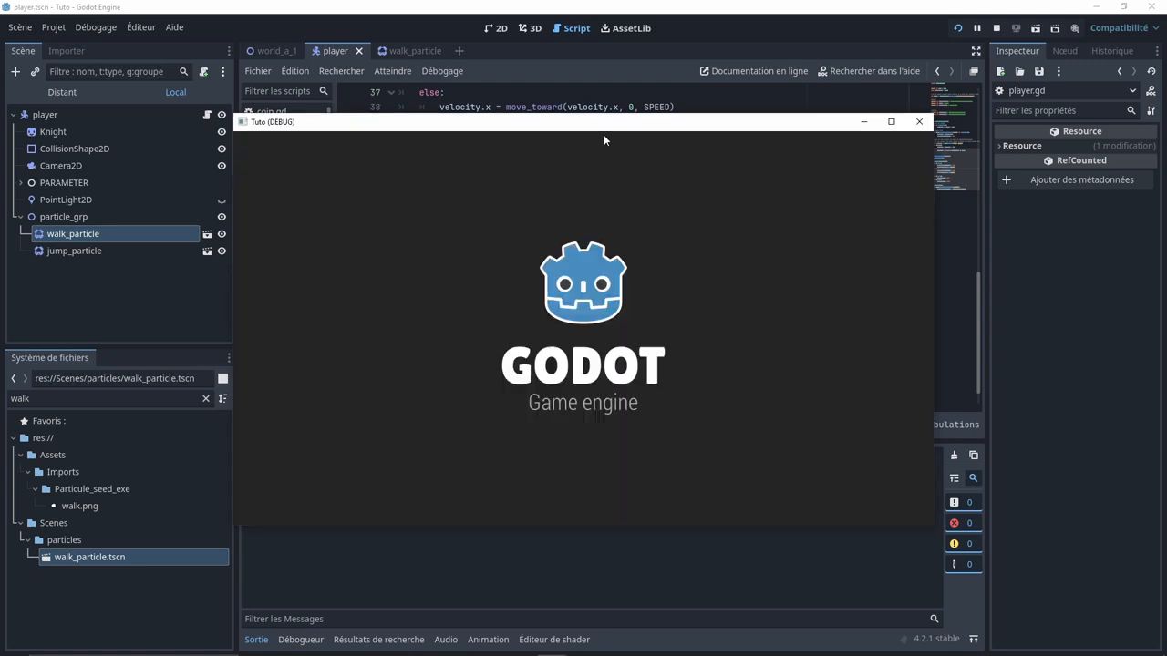
pyautogui.press('d')
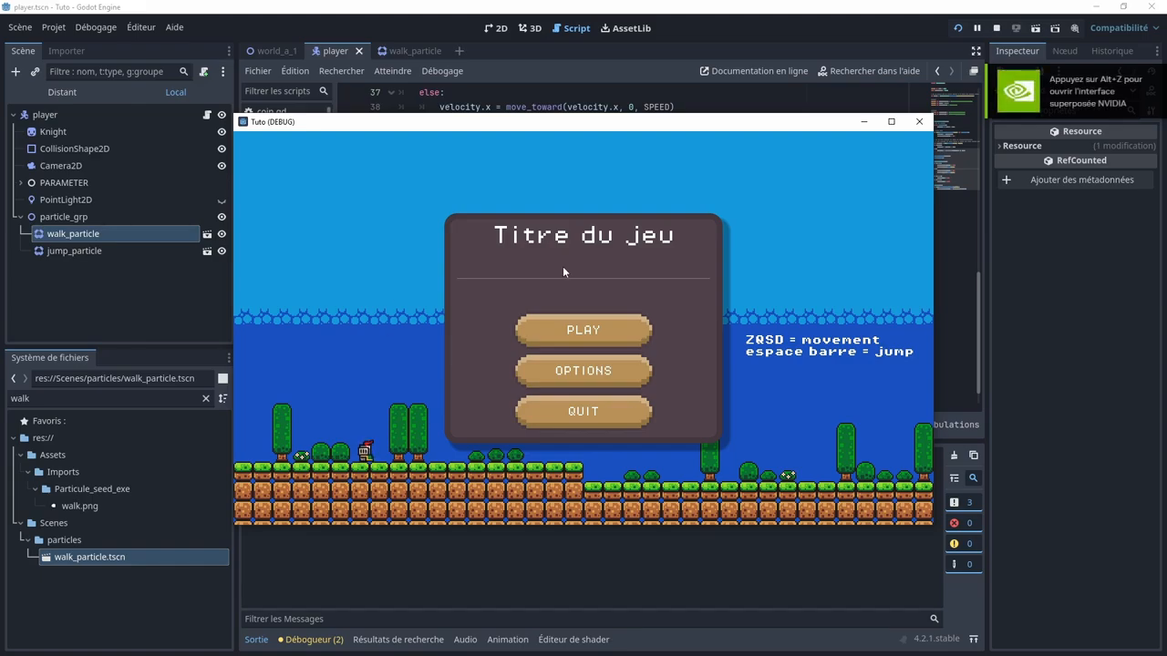
pyautogui.click(552, 329)
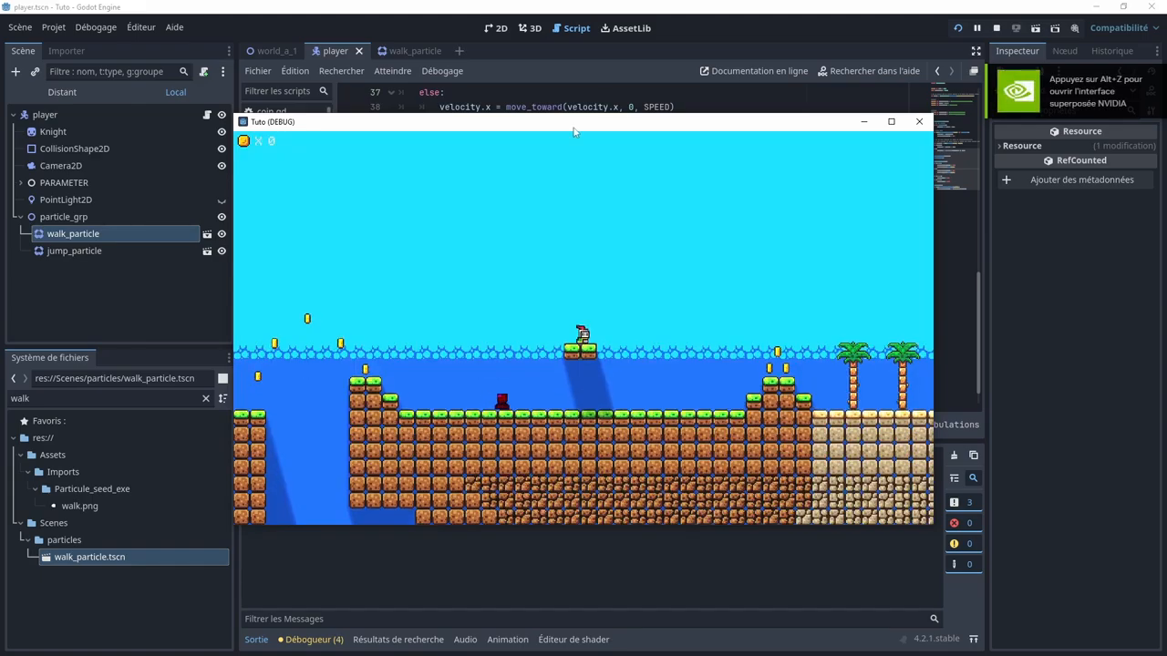
# - Walk, jump and stand still across the level to check when the walk particles are emitted
pyautogui.press('Left')
pyautogui.press('space')
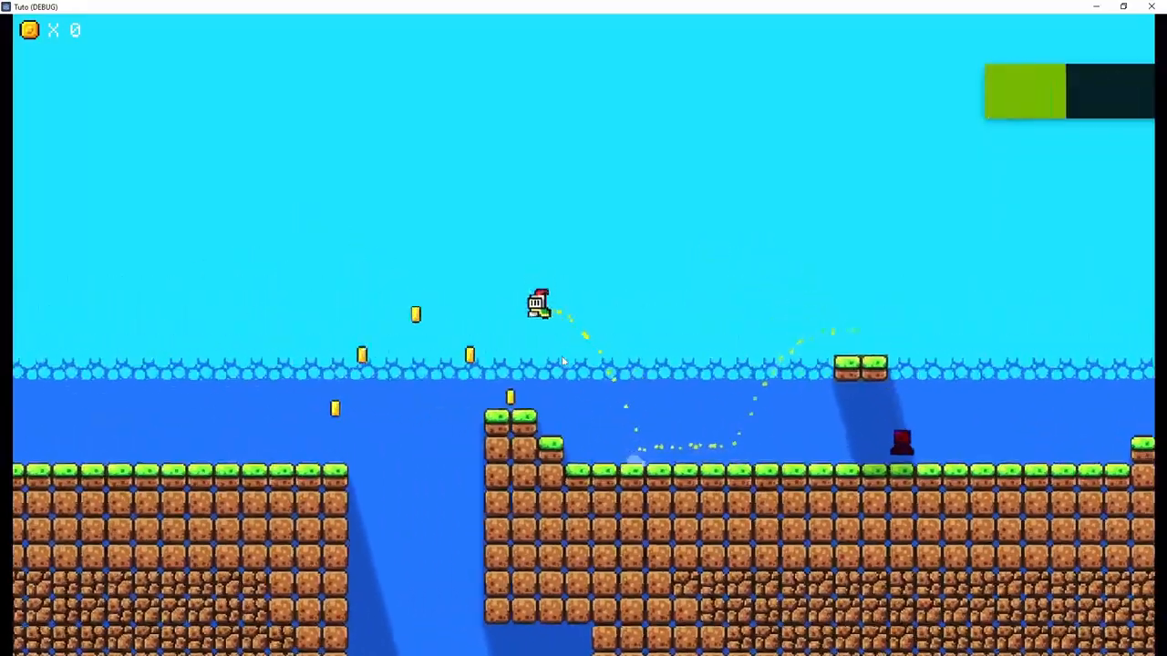
pyautogui.press('space')
pyautogui.press('Left')
pyautogui.press('space')
pyautogui.press('Right')
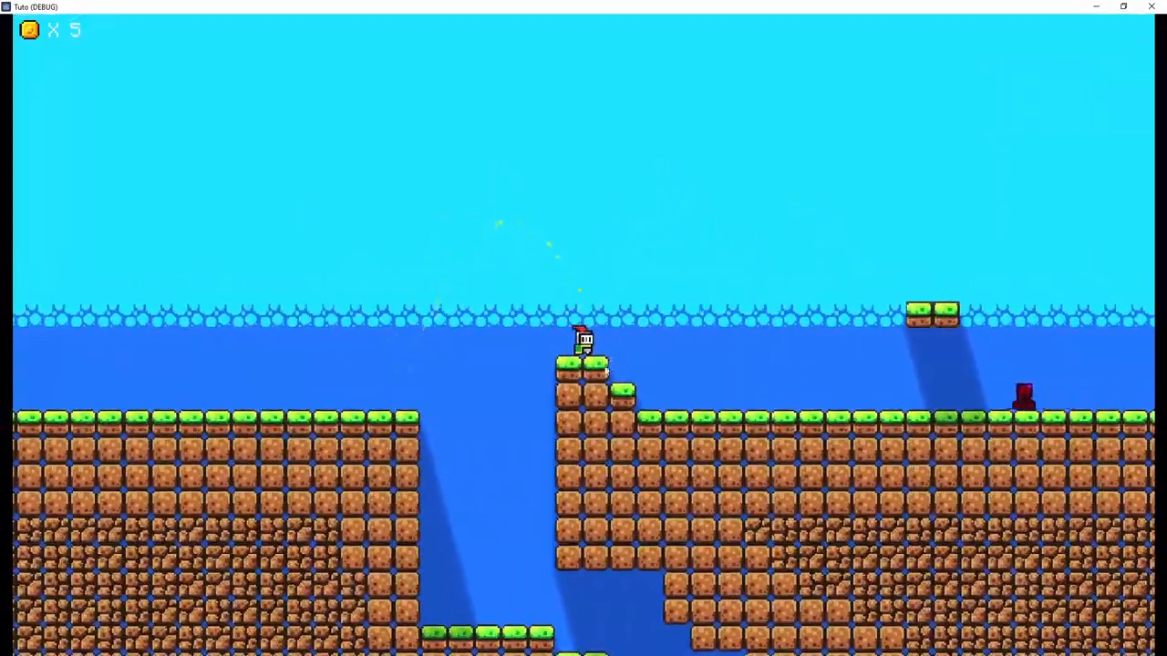
pyautogui.press('space')
pyautogui.press('Left')
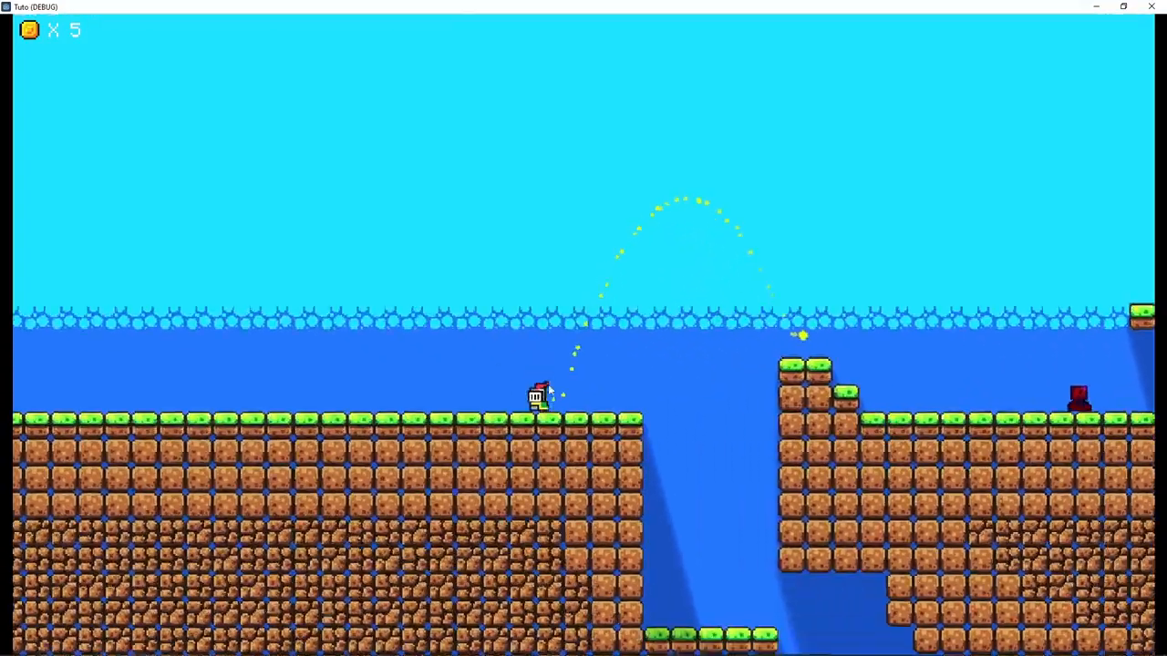
pyautogui.press('Right')
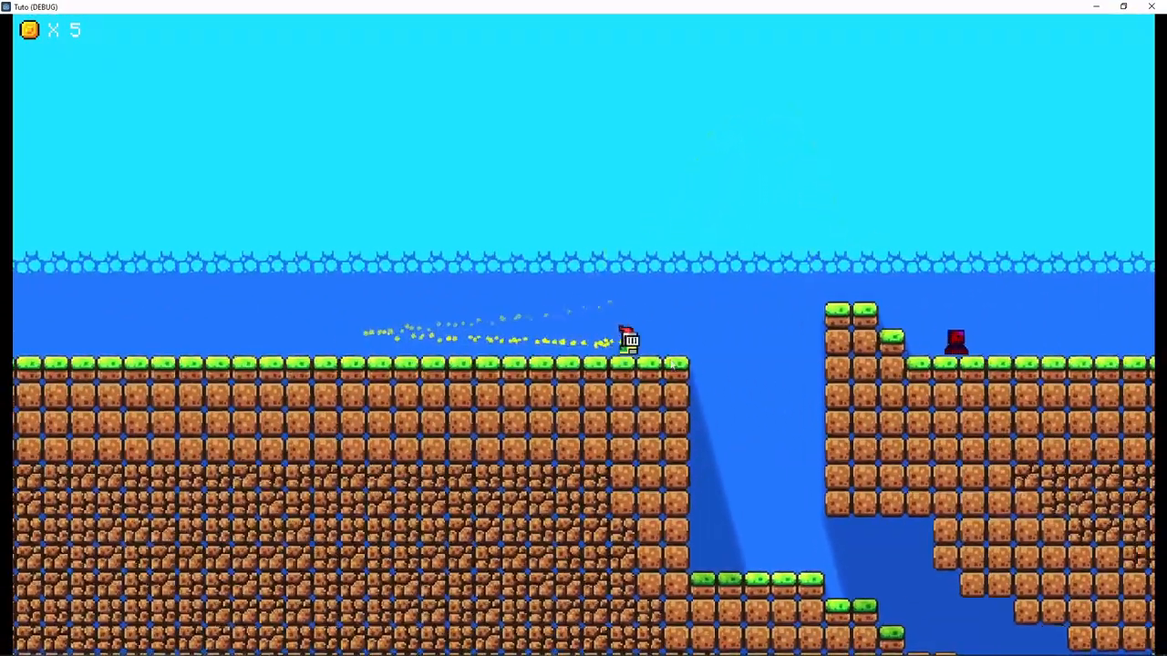
pyautogui.press('space')
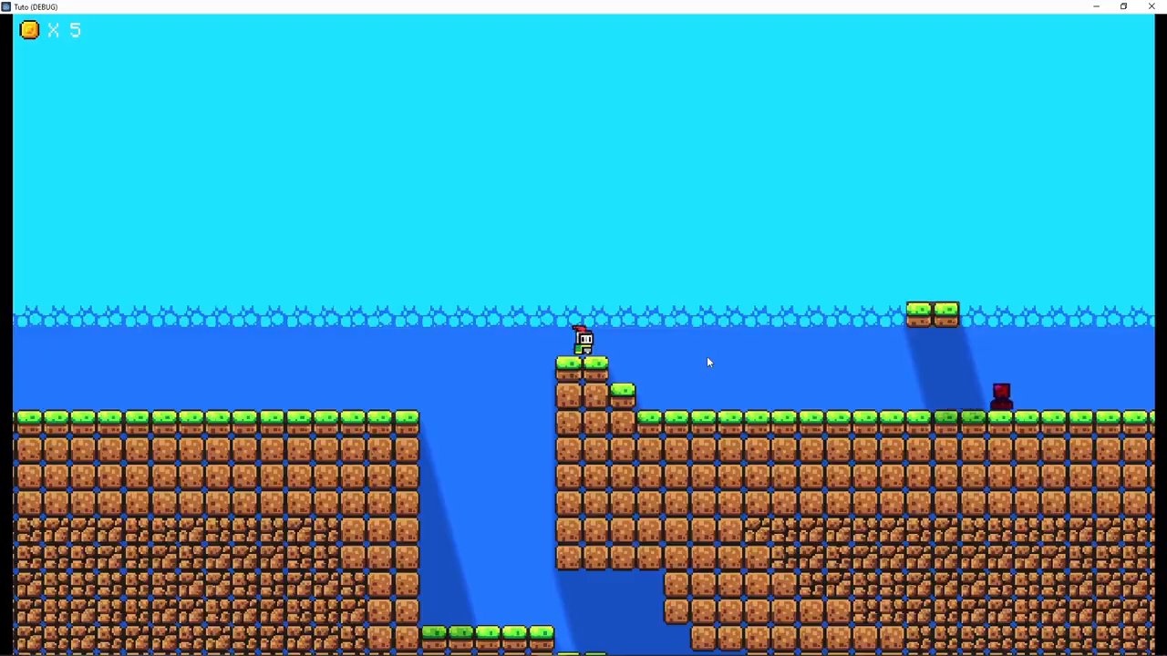
pyautogui.press('Right')
pyautogui.press('space')
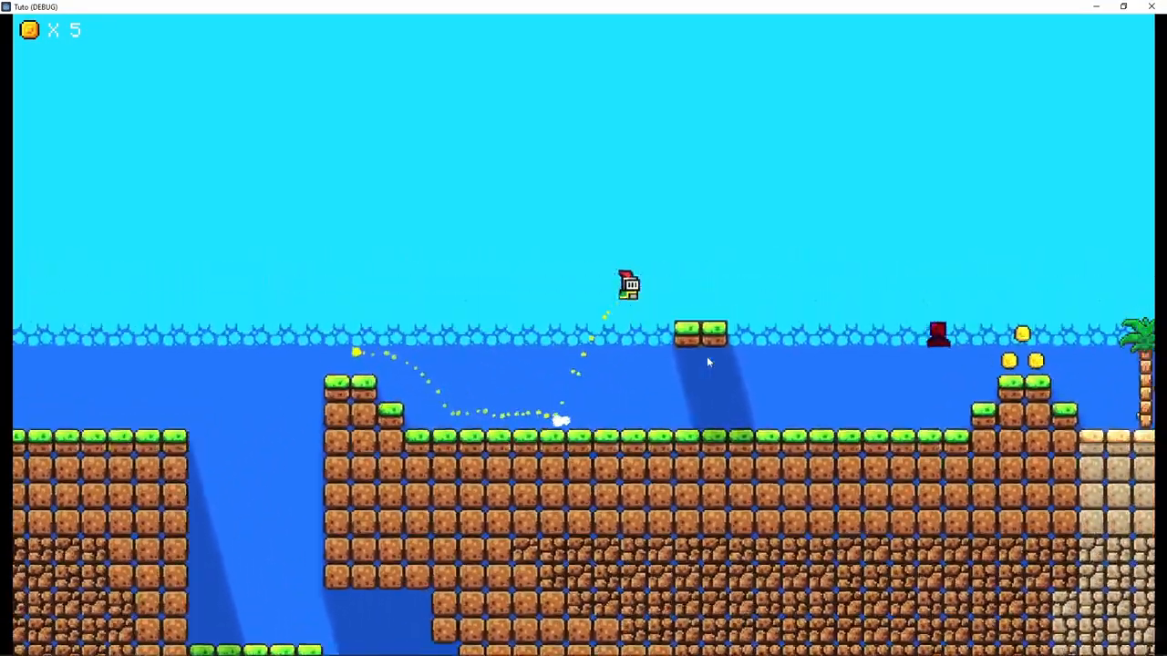
pyautogui.press('space')
pyautogui.press('Right')
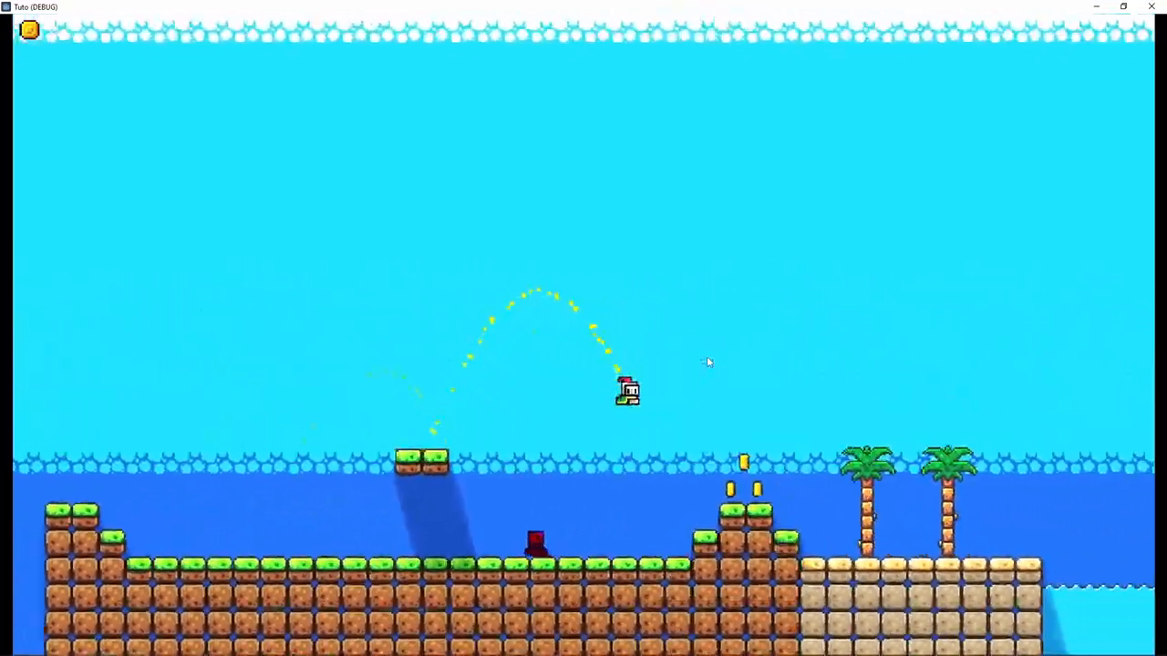
pyautogui.press('Left')
pyautogui.press('space')
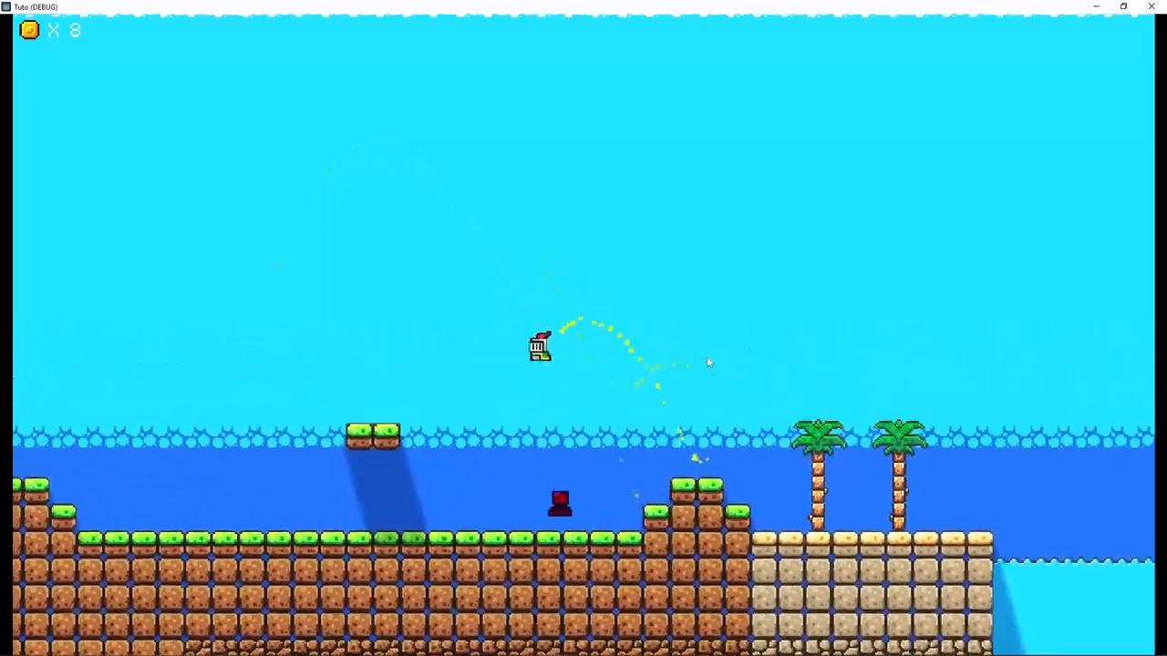
pyautogui.press('space')
pyautogui.press('Left')
pyautogui.press('space')
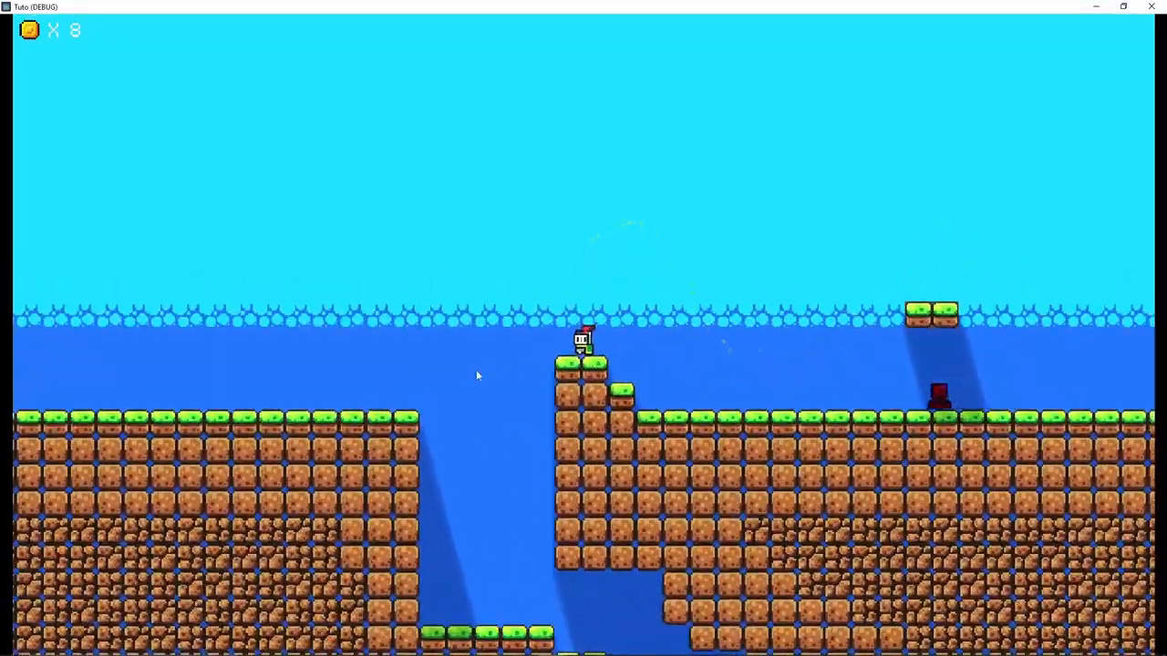
pyautogui.press('Left')
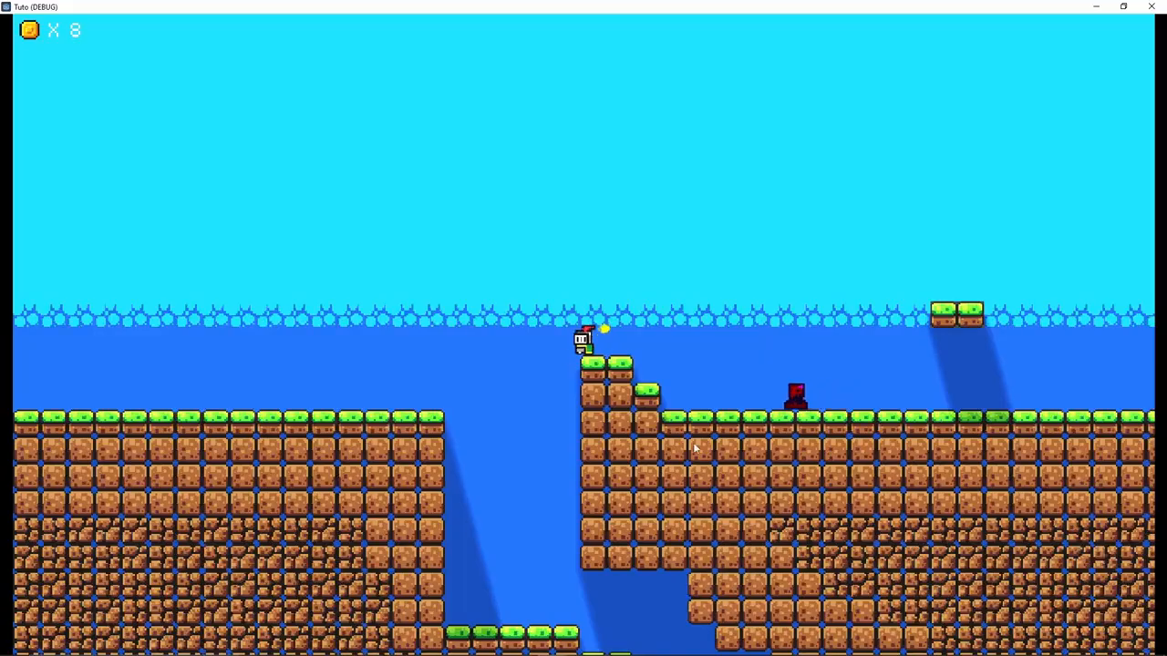
pyautogui.press('Left')
pyautogui.press('space')
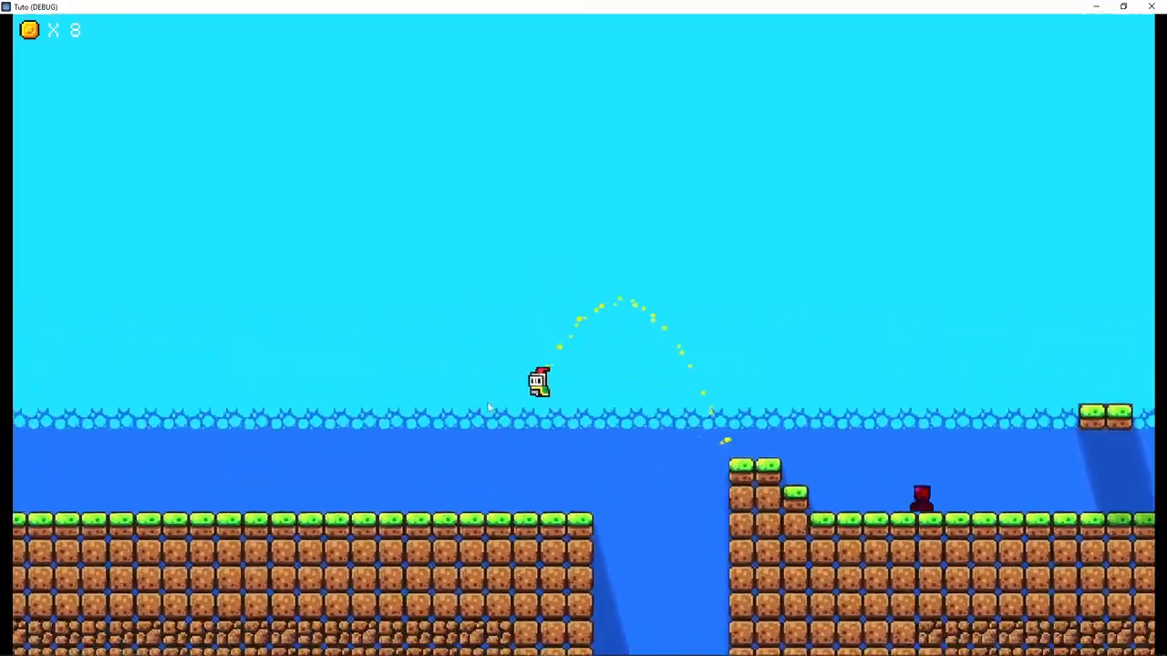
pyautogui.press('Left')
pyautogui.press('space')
pyautogui.press('Right')
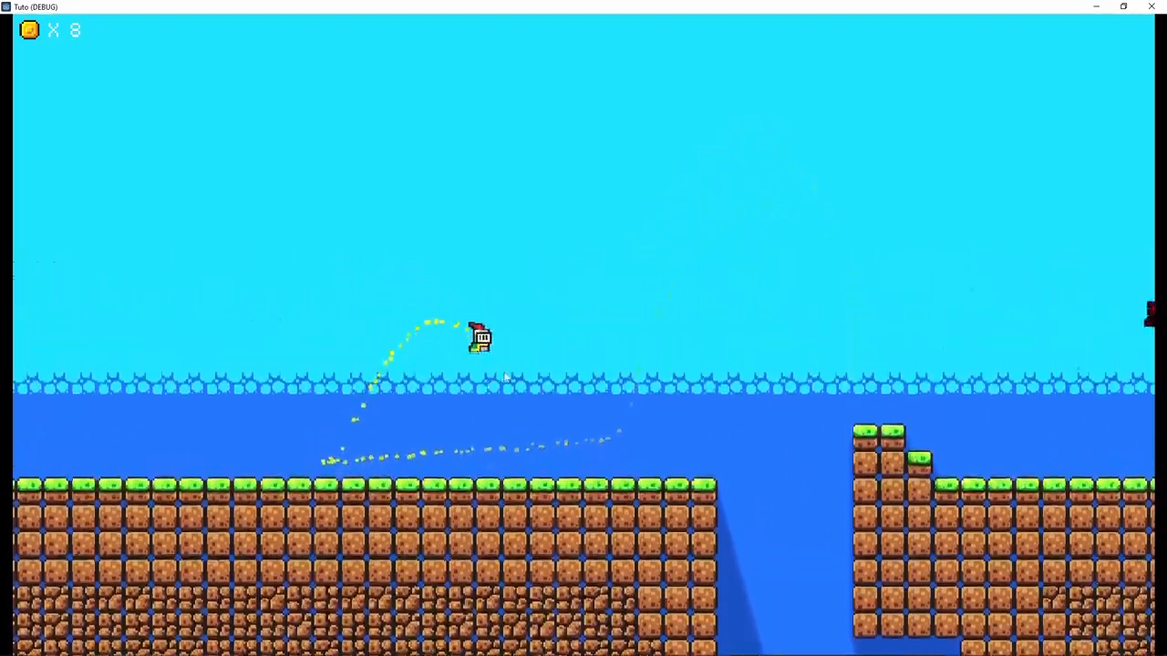
pyautogui.press('Right')
pyautogui.press('space')
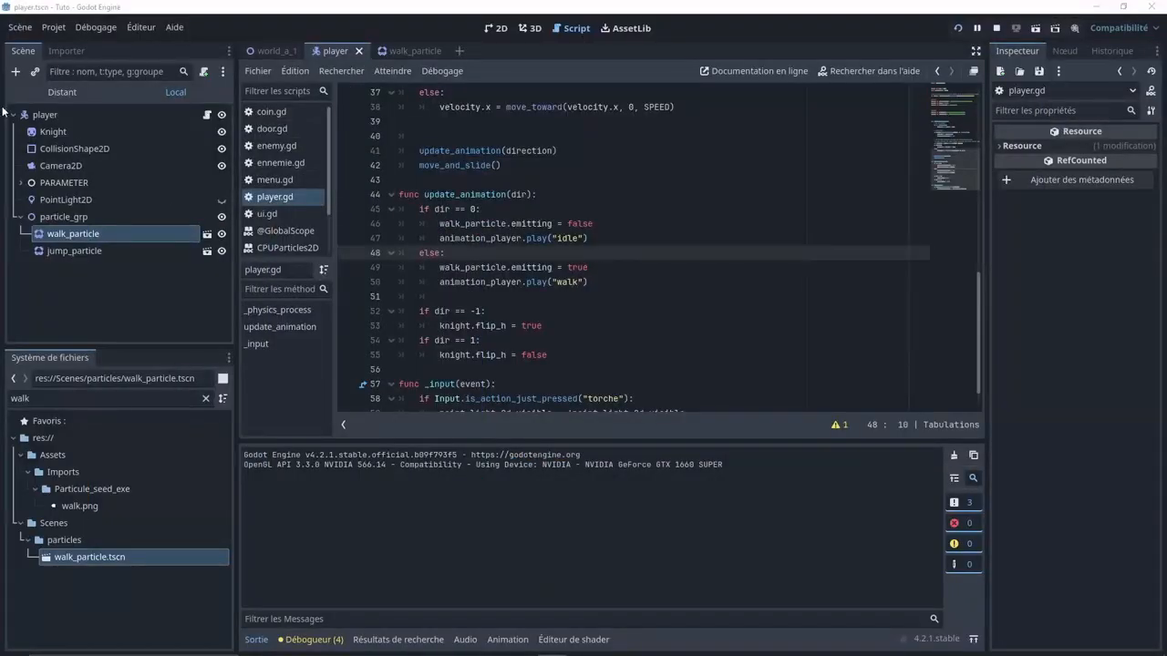
# - In the walk_particle scene, set Scale Amount Min to 0.1 and Scale Amount Max to 0.3, and save
pyautogui.click(415, 51)
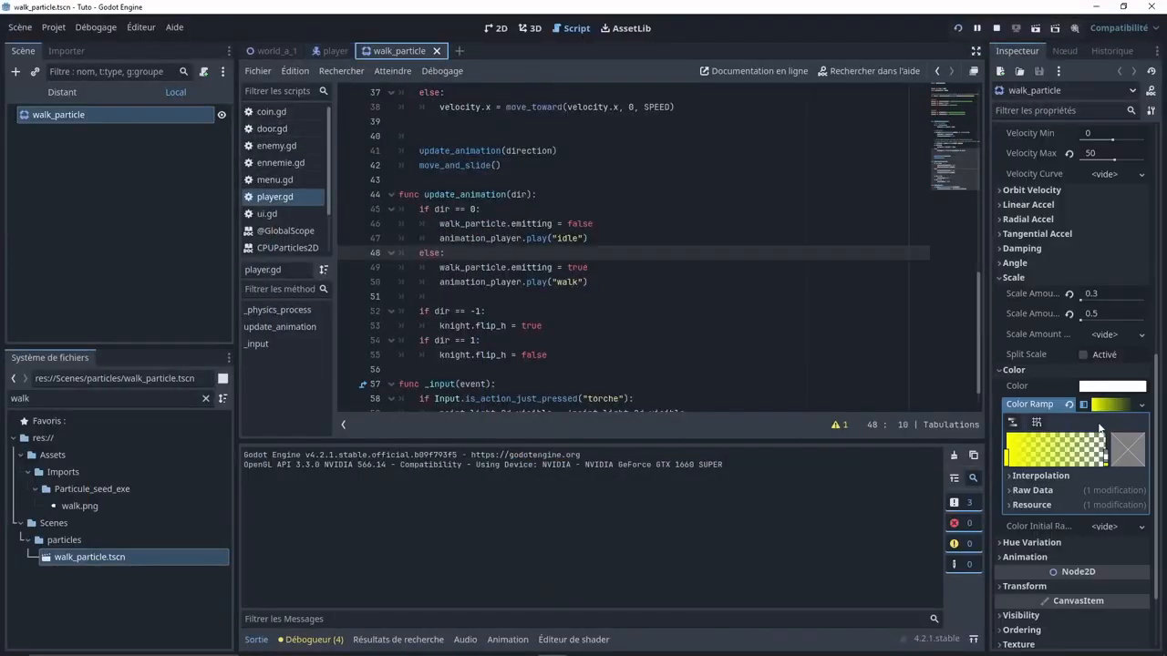
pyautogui.click(1106, 295)
pyautogui.write('.1')
pyautogui.press('Tab')
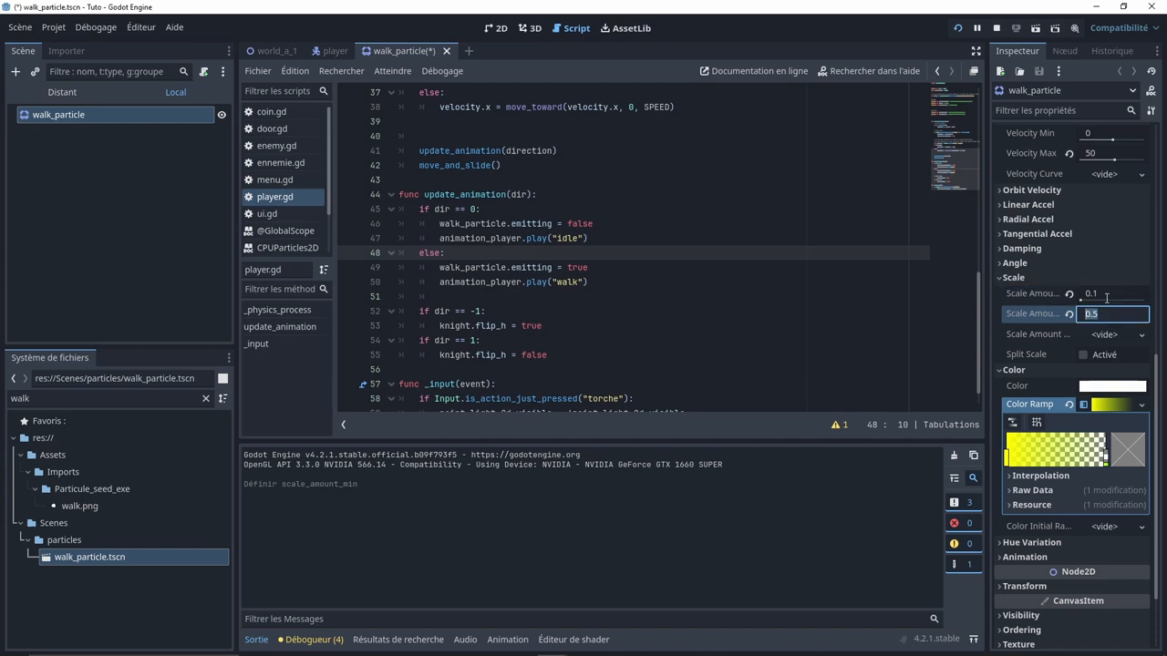
pyautogui.hotkey('ctrl', 's')
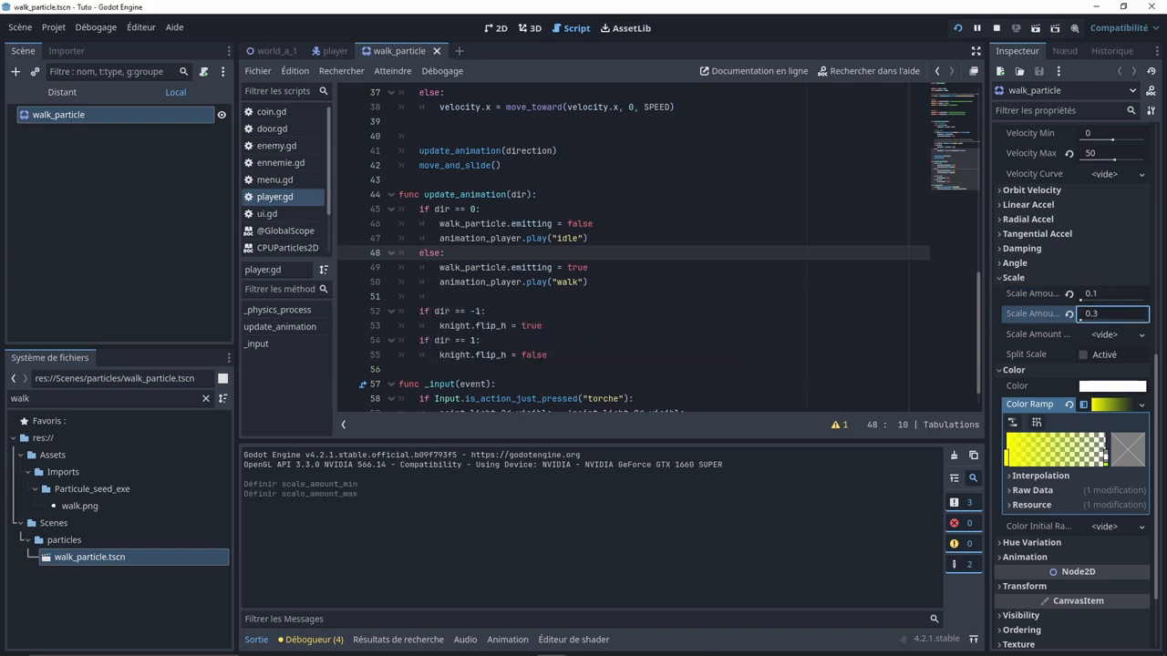
# - Move the player around in the running game to check the new particle size, and return to the editor
pyautogui.press('Right')
pyautogui.press('Left')
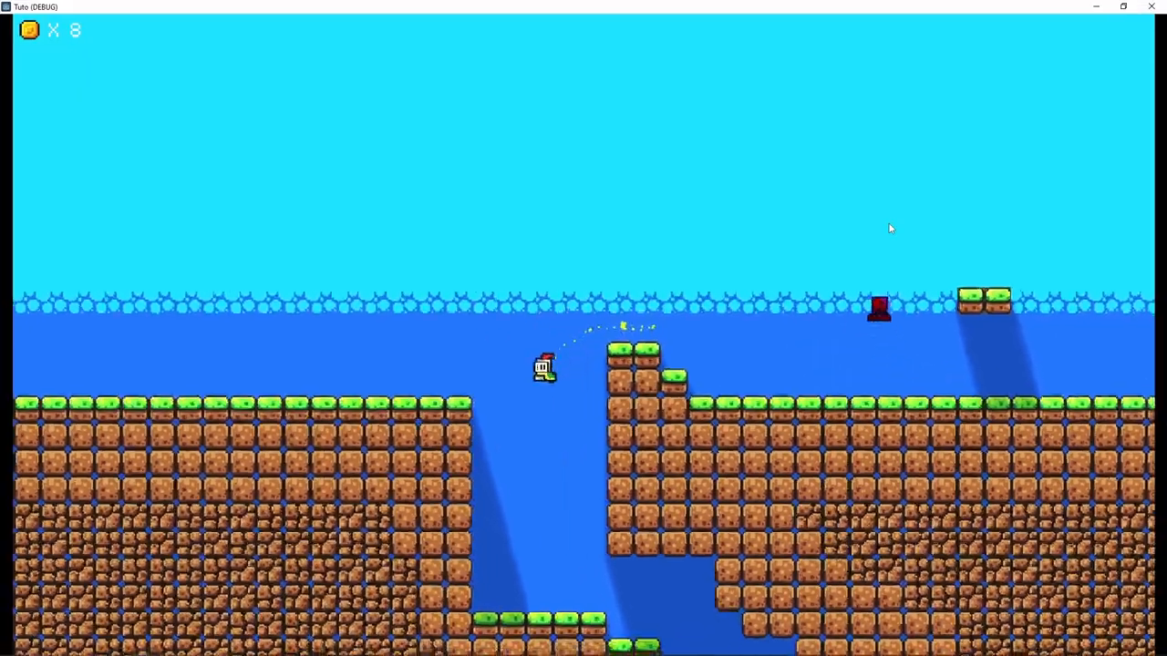
pyautogui.press('Right')
pyautogui.press('Left')
pyautogui.press('space')
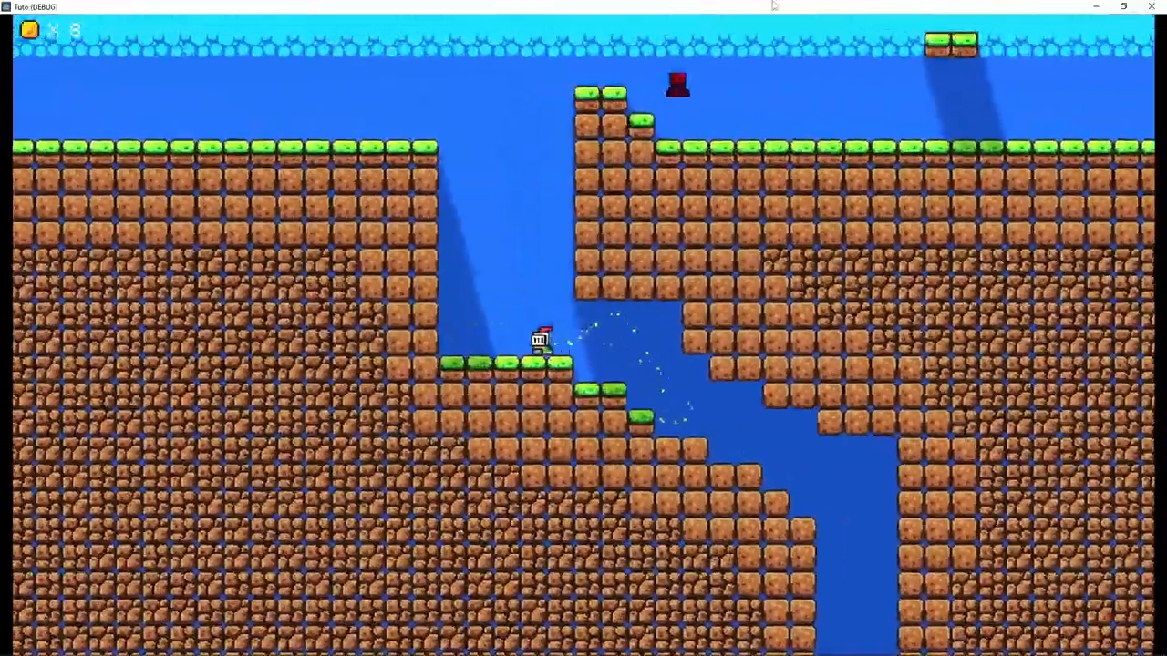
pyautogui.click(1152, 6)
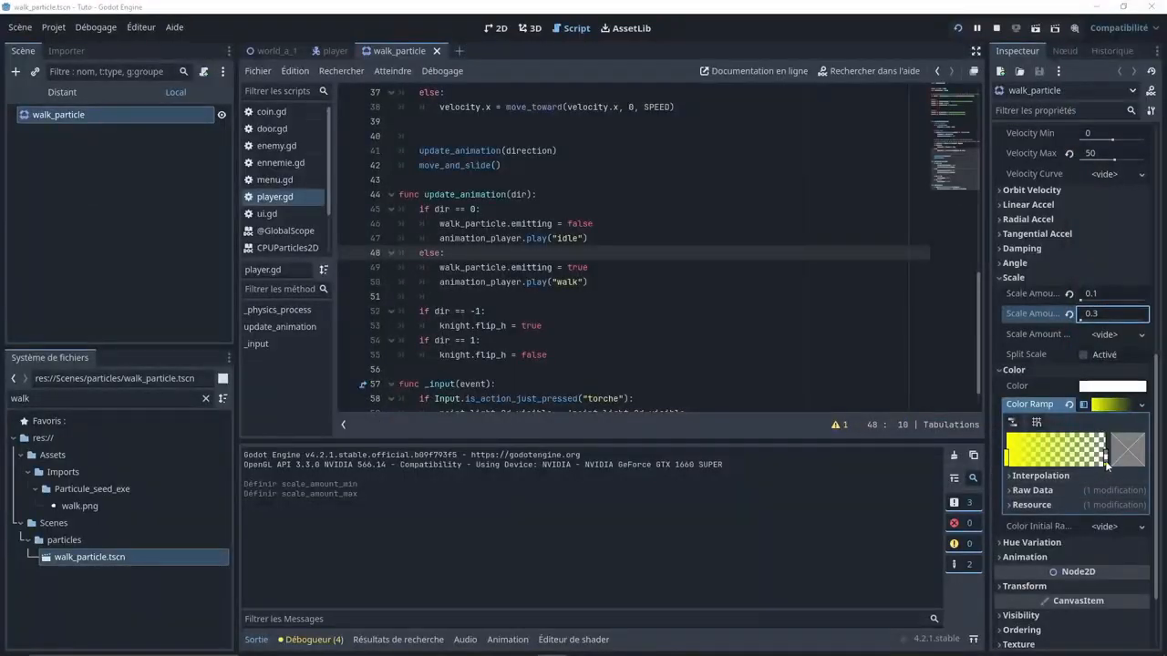
# - Move the transparent end point of walk_particle's Color Ramp to about 30% of the gradient so the yellow fades sooner
pyautogui.moveTo(1008, 463); pyautogui.dragTo(1027, 459)
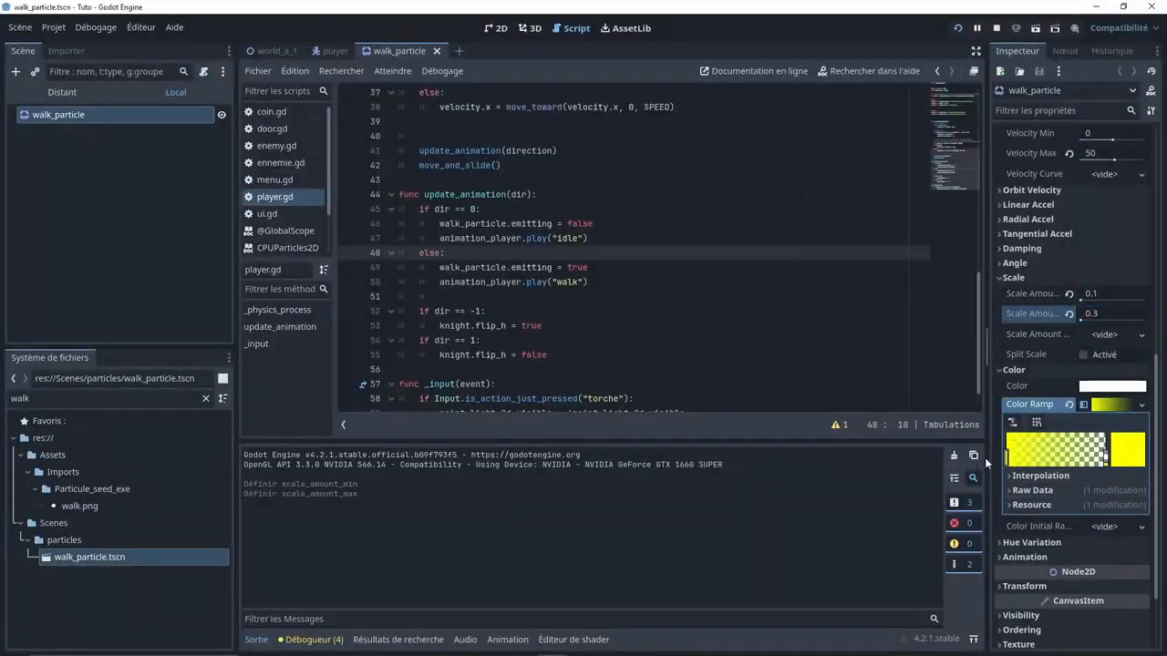
pyautogui.moveTo(1105, 462); pyautogui.dragTo(1036, 456)
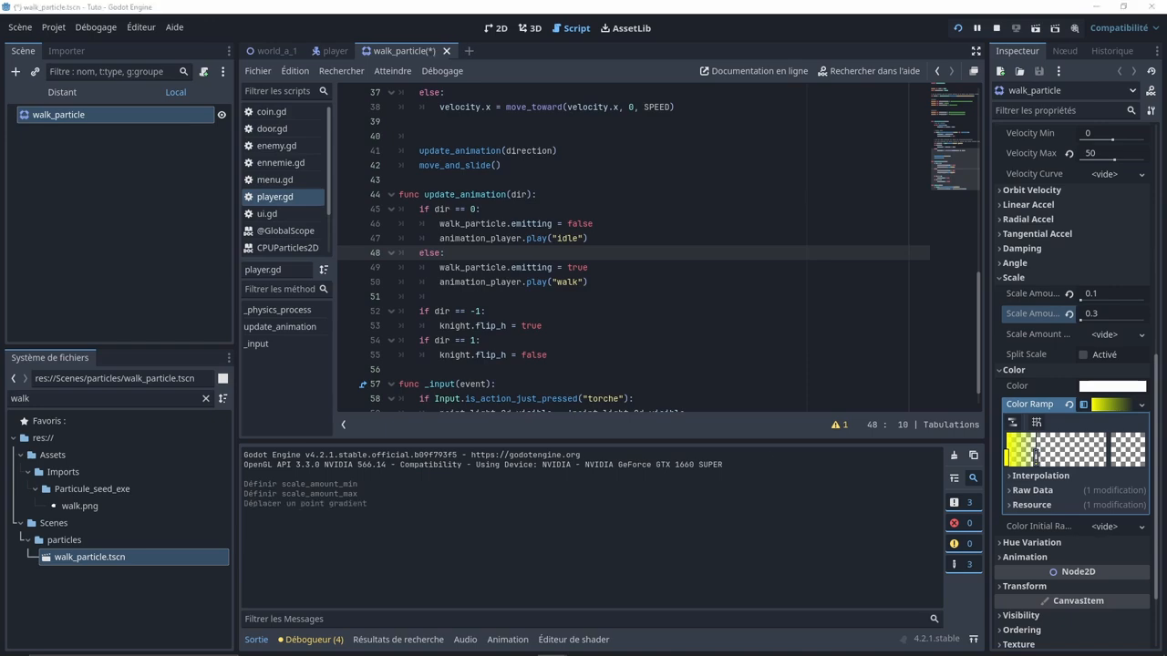
# - Walk and jump in the running game to check the faster particle fade
pyautogui.press('F5')
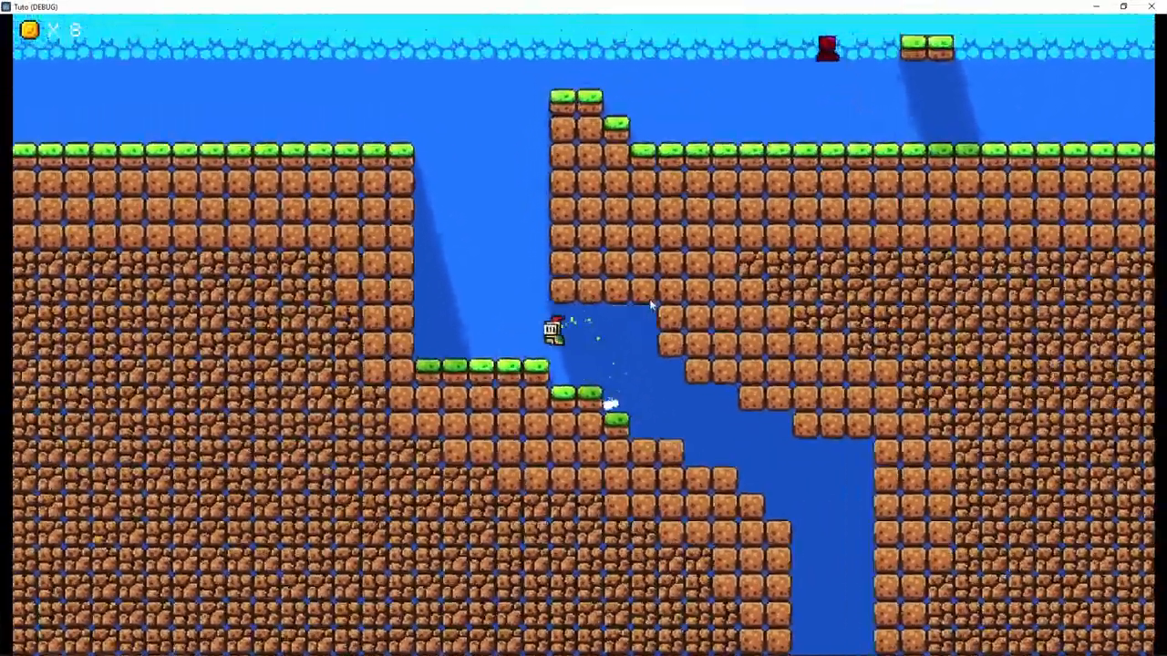
pyautogui.press('space')
pyautogui.press('Right')
pyautogui.press('Left')
pyautogui.press('Right')
pyautogui.press('space')
pyautogui.press('Left')
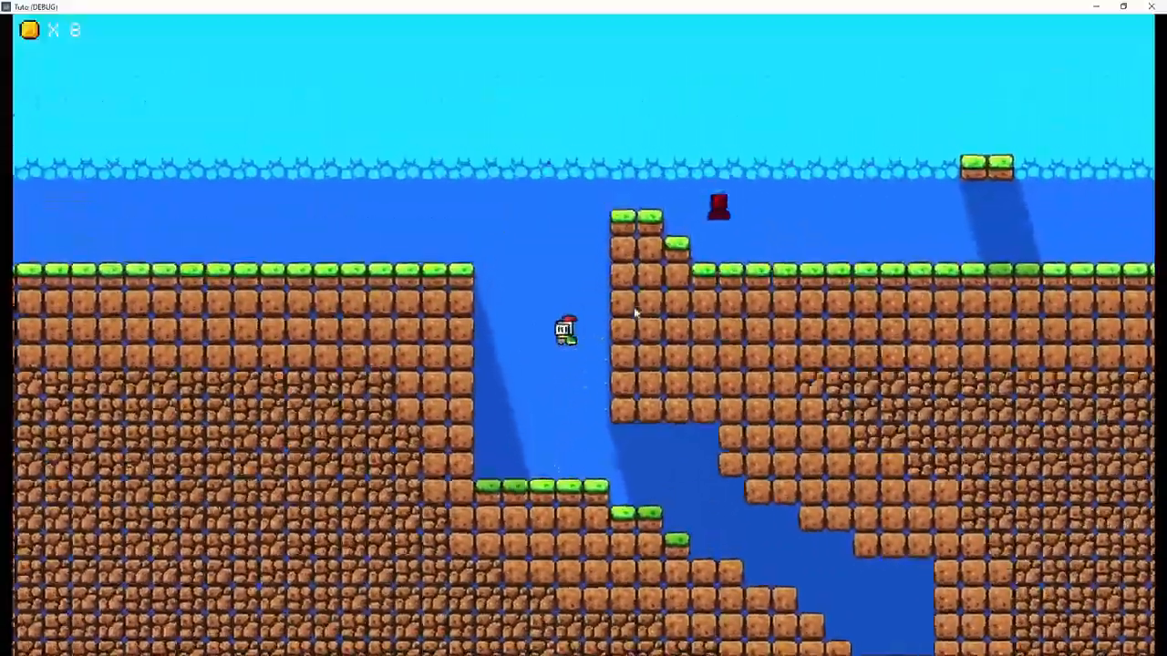
# - Restart the game and begin playing in a maximized window
pyautogui.click(1152, 6)
pyautogui.press('F5')
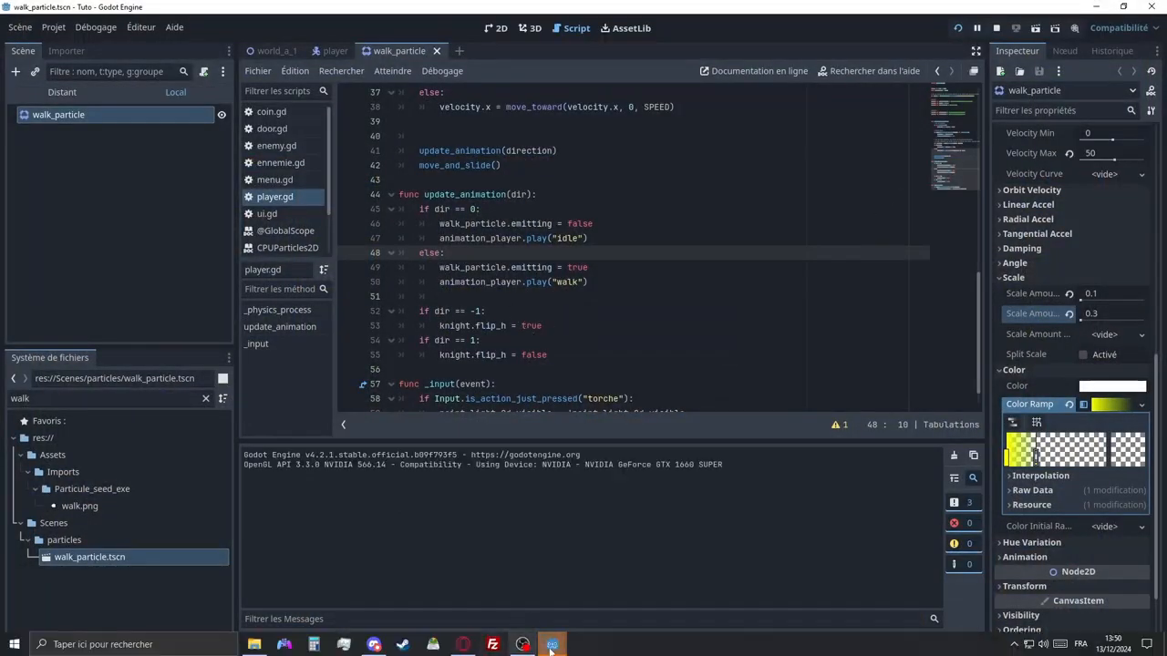
pyautogui.click(551, 650)
pyautogui.click(614, 614)
pyautogui.click(620, 327)
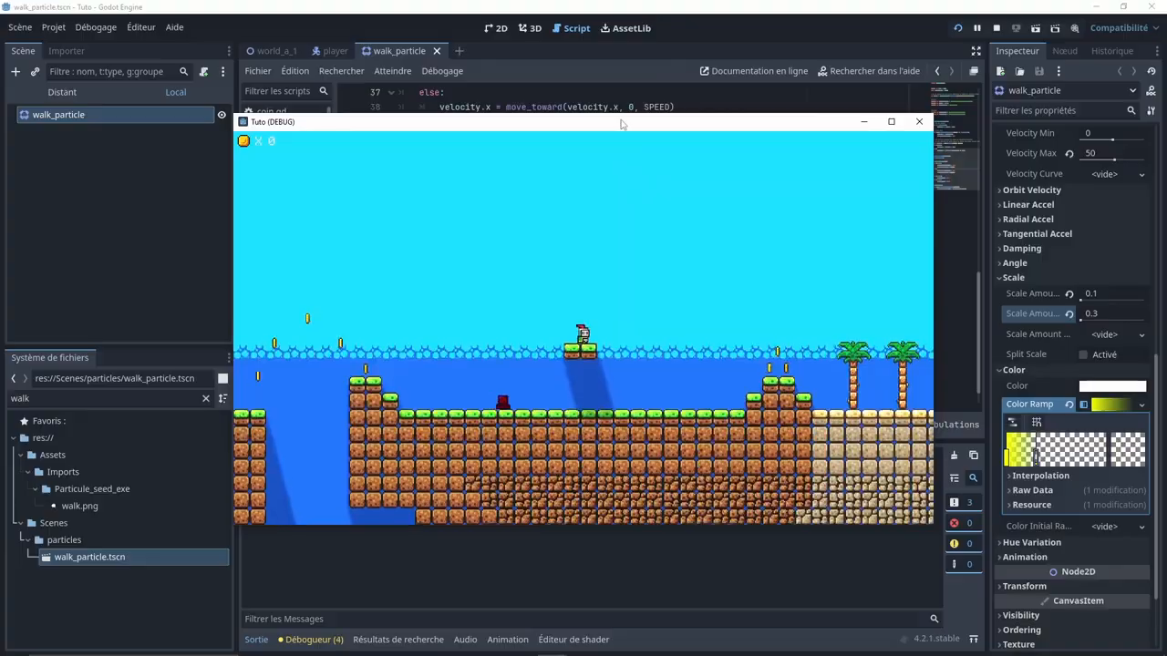
pyautogui.doubleClick(622, 123)
# - Test the adjusted walk particles by walking, jumping and stopping in the level, and close the game
pyautogui.press('space')
pyautogui.press('Left')
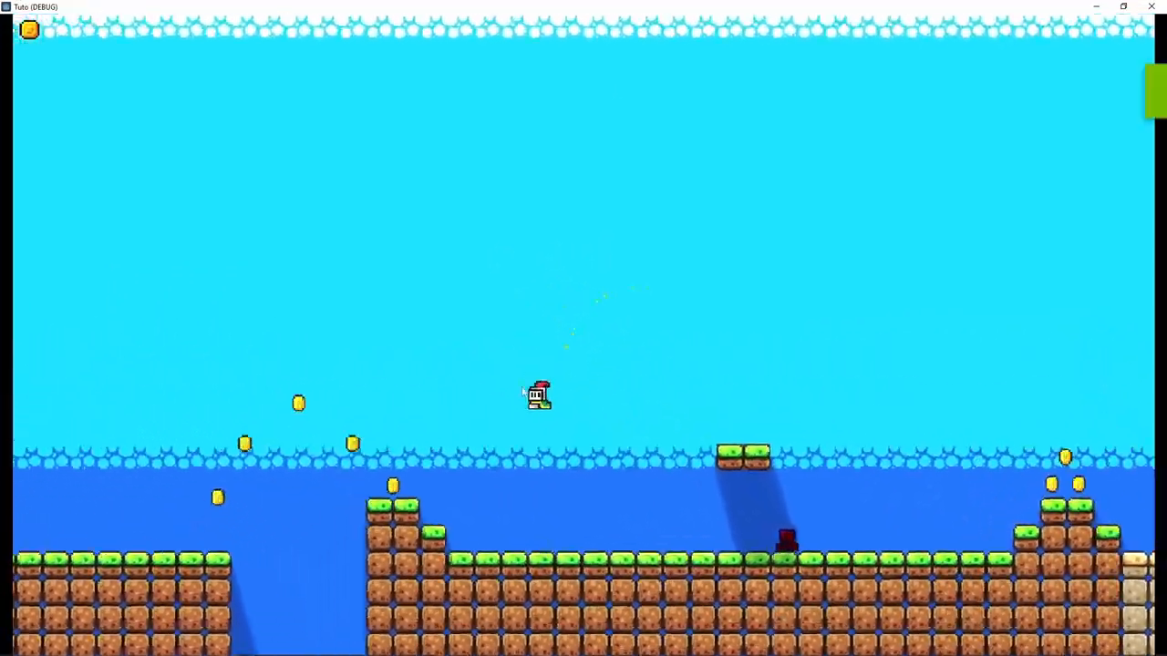
pyautogui.press('space')
pyautogui.press('Left')
pyautogui.press('space')
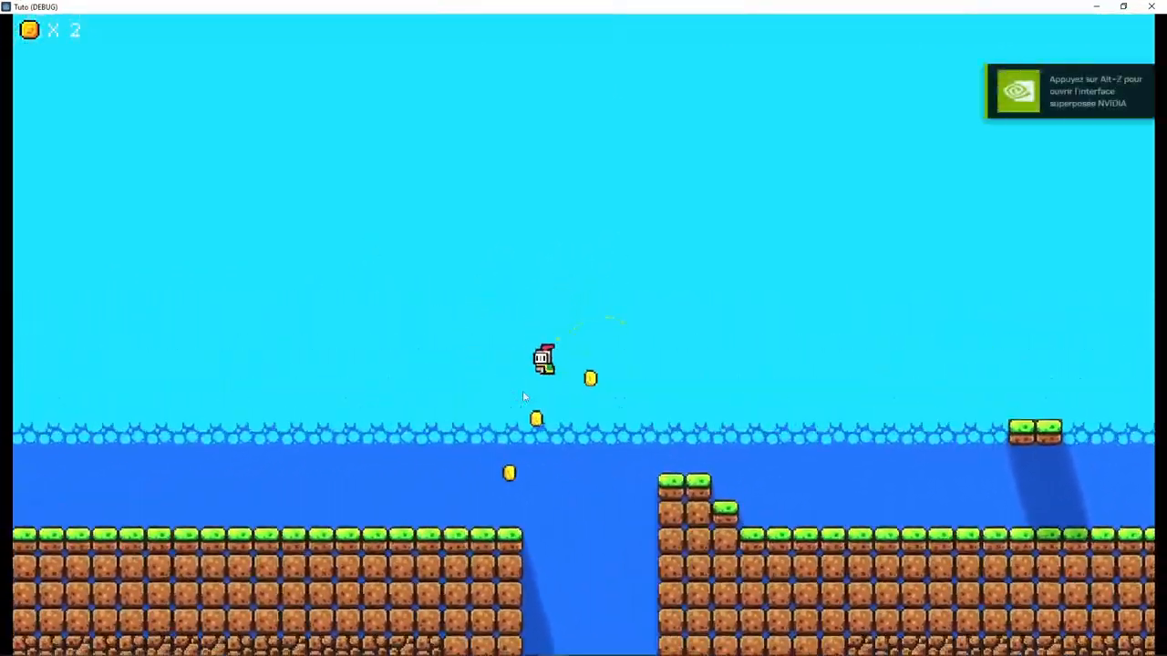
pyautogui.press('Right')
pyautogui.press('space')
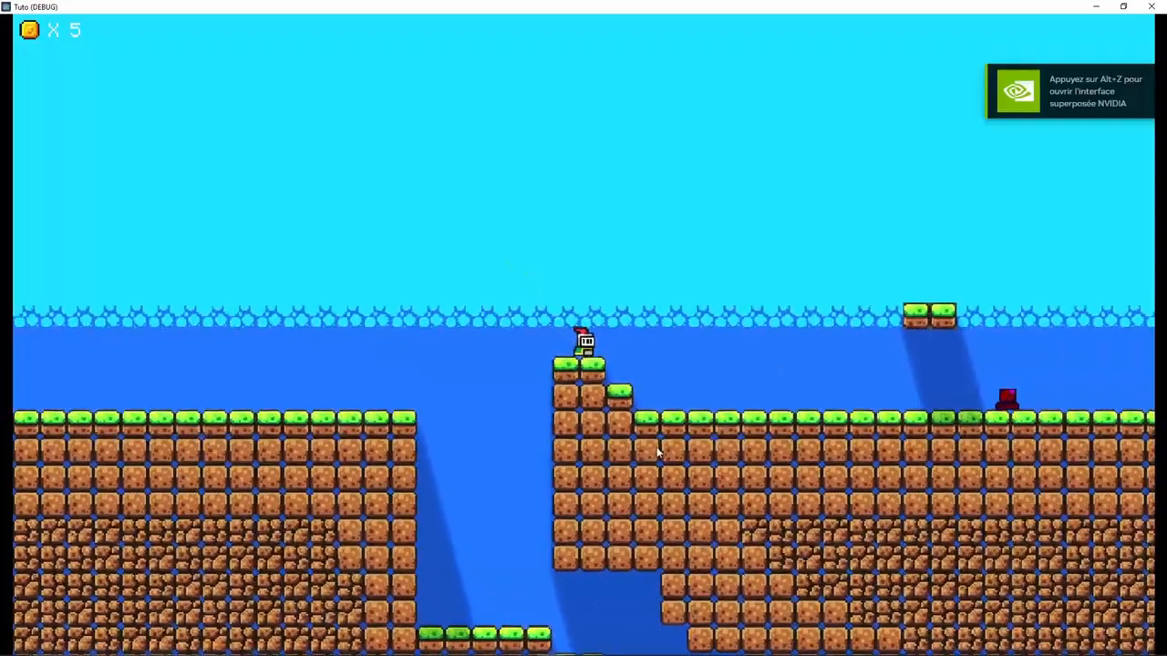
pyautogui.press('space')
pyautogui.press('Left')
pyautogui.press('Right')
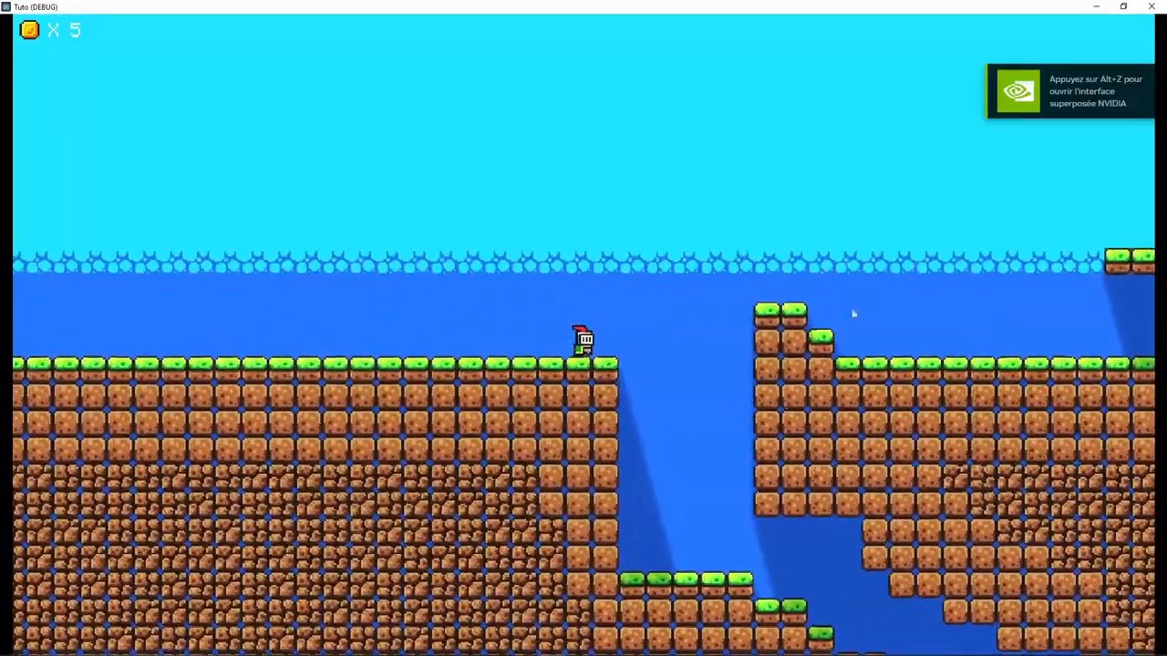
pyautogui.click(1152, 6)
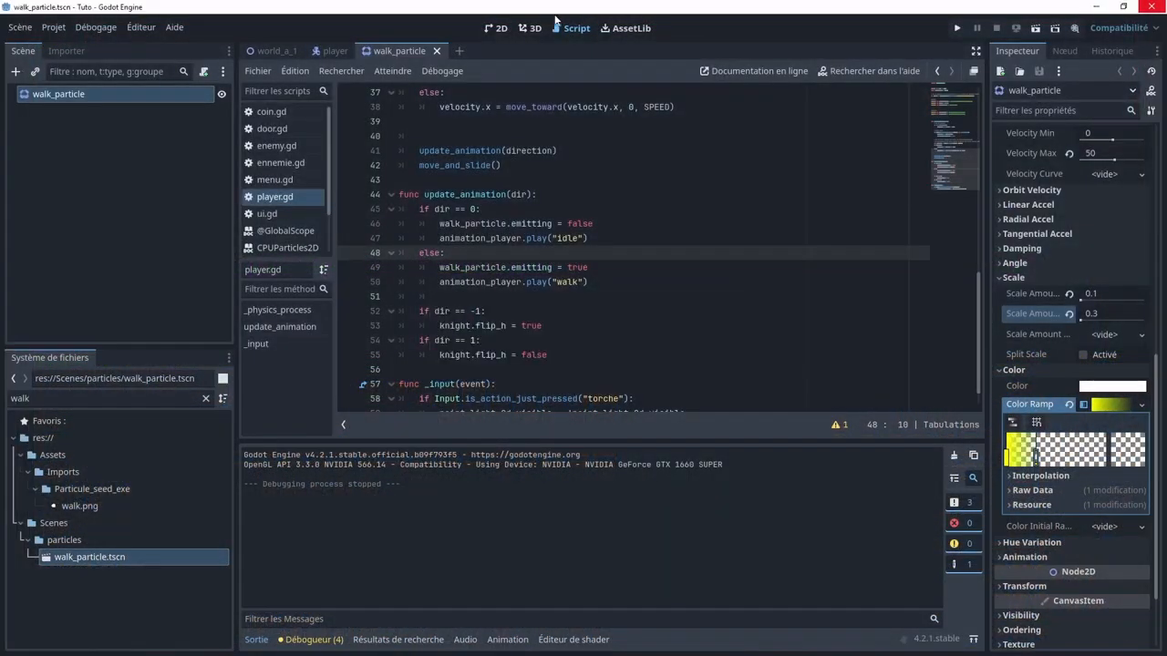
# - Try a maximum orbit velocity of about 75 on walk_particle in the 2D view
pyautogui.click(496, 28)
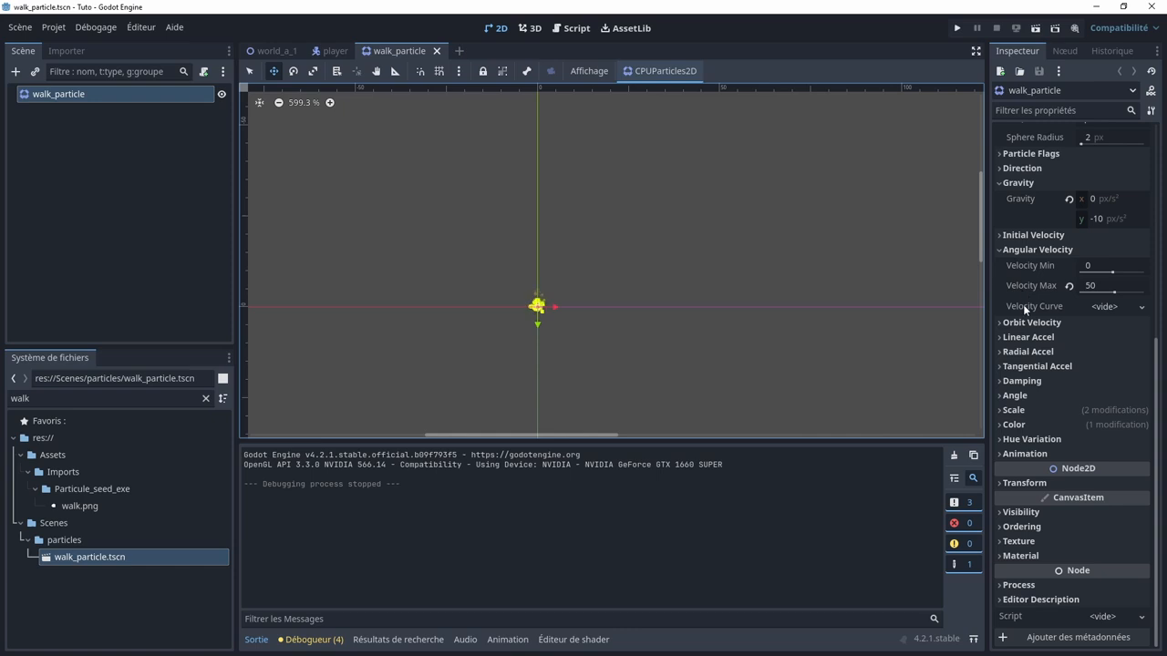
pyautogui.click(1027, 323)
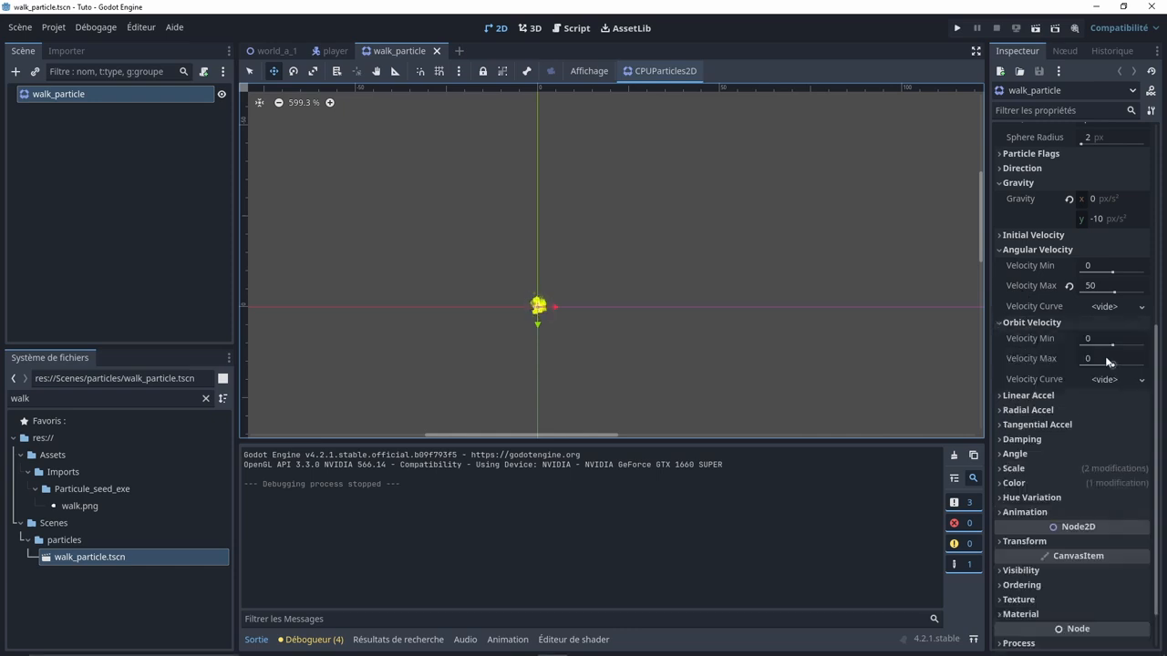
pyautogui.moveTo(1109, 362); pyautogui.dragTo(1121, 362)
pyautogui.scroll(4, 604, 320)
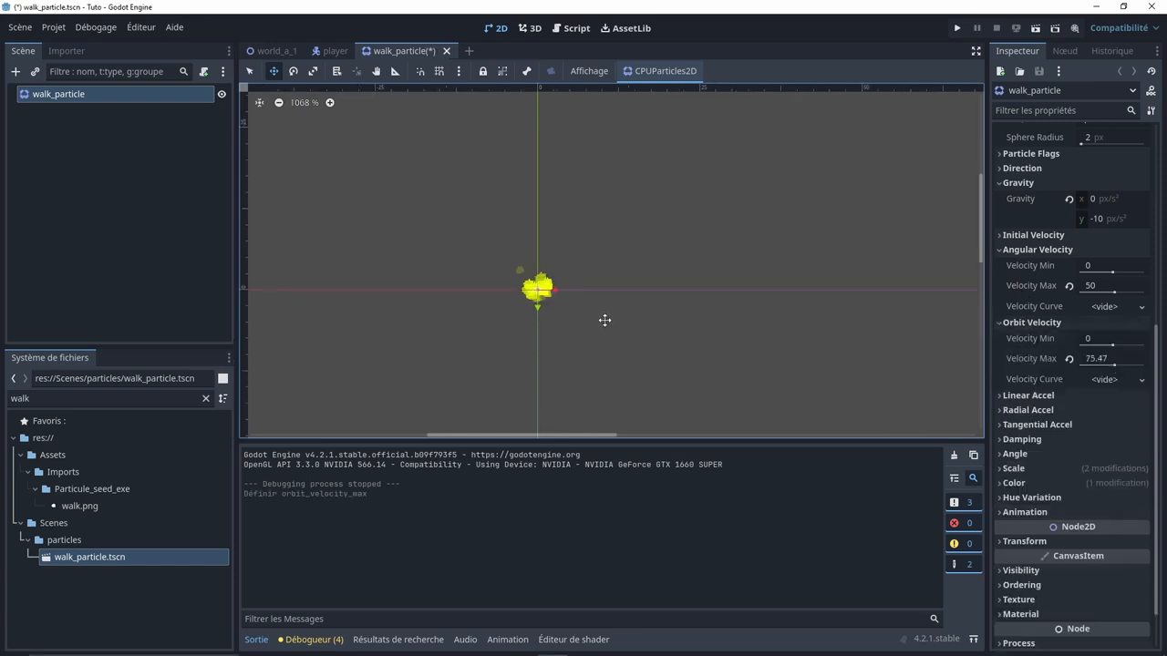
# - Reset walk_particle's maximum orbit velocity and try a value of 1, checking the preview
pyautogui.click(1090, 359)
pyautogui.click(1069, 361)
pyautogui.click(1096, 358)
pyautogui.write('1')
pyautogui.press('Return')
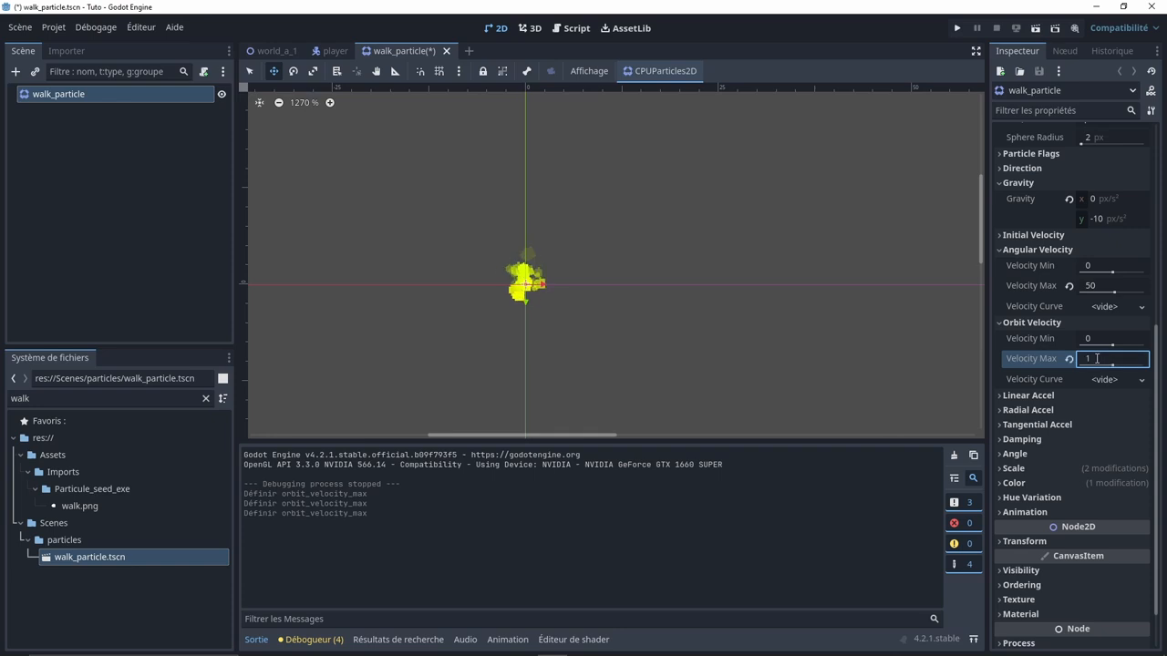
pyautogui.click(380, 296)
pyautogui.scroll(-3, 552, 254)
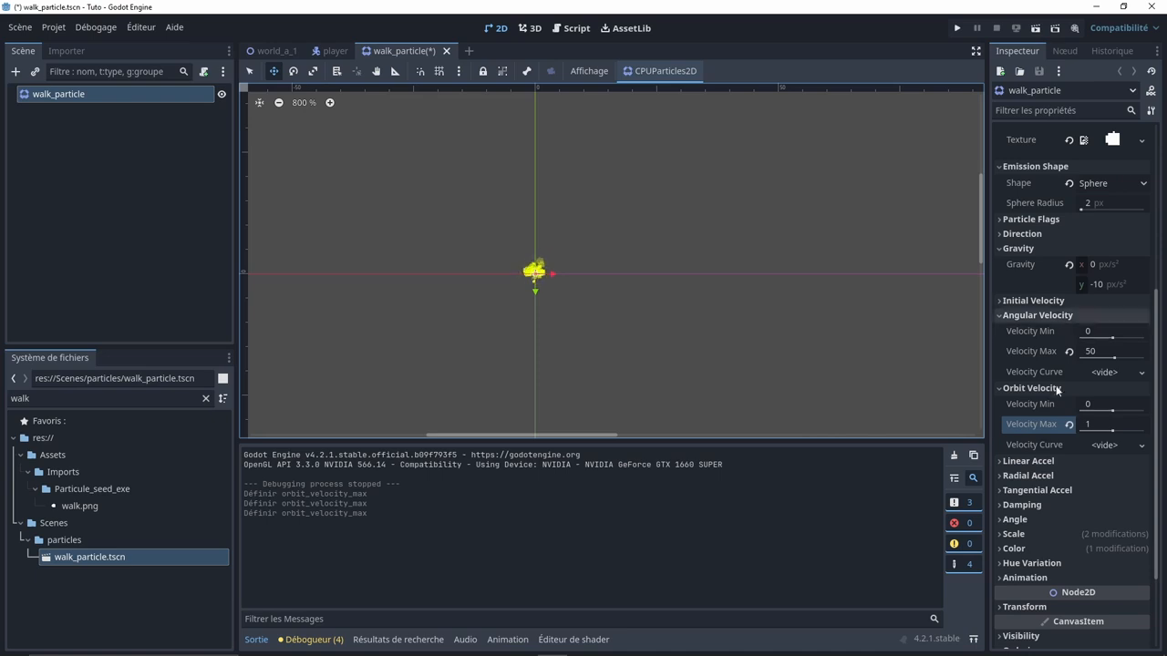
# - Try a minimum linear acceleration of 1 on walk_particle and check the emission in the viewport
pyautogui.click(1029, 461)
pyautogui.click(1099, 477)
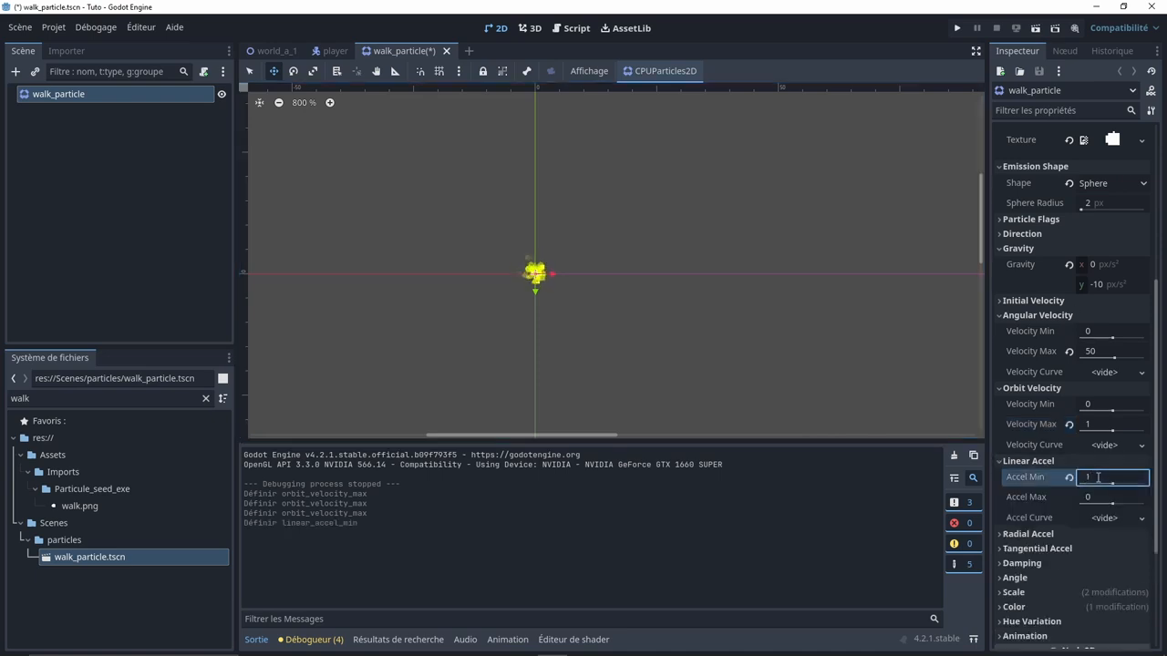
pyautogui.click(782, 326)
pyautogui.scroll(3, 477, 261)
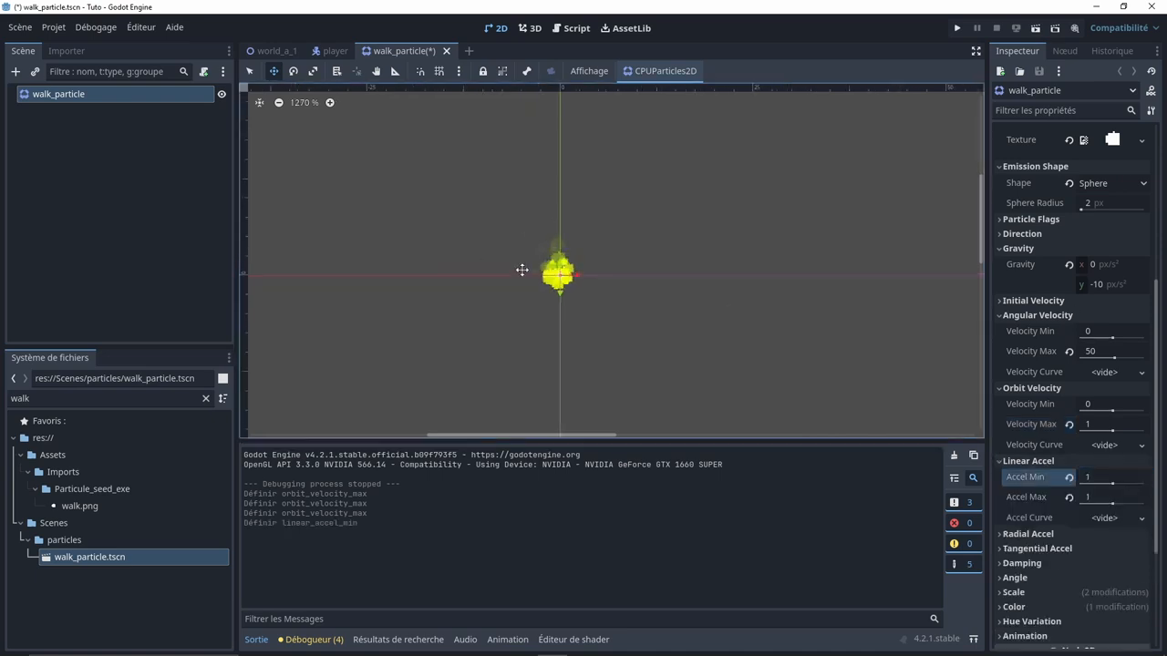
# - Reset the linear acceleration and the maximum orbit velocity to their defaults and save the walk_particle scene
pyautogui.click(1069, 497)
pyautogui.click(1069, 425)
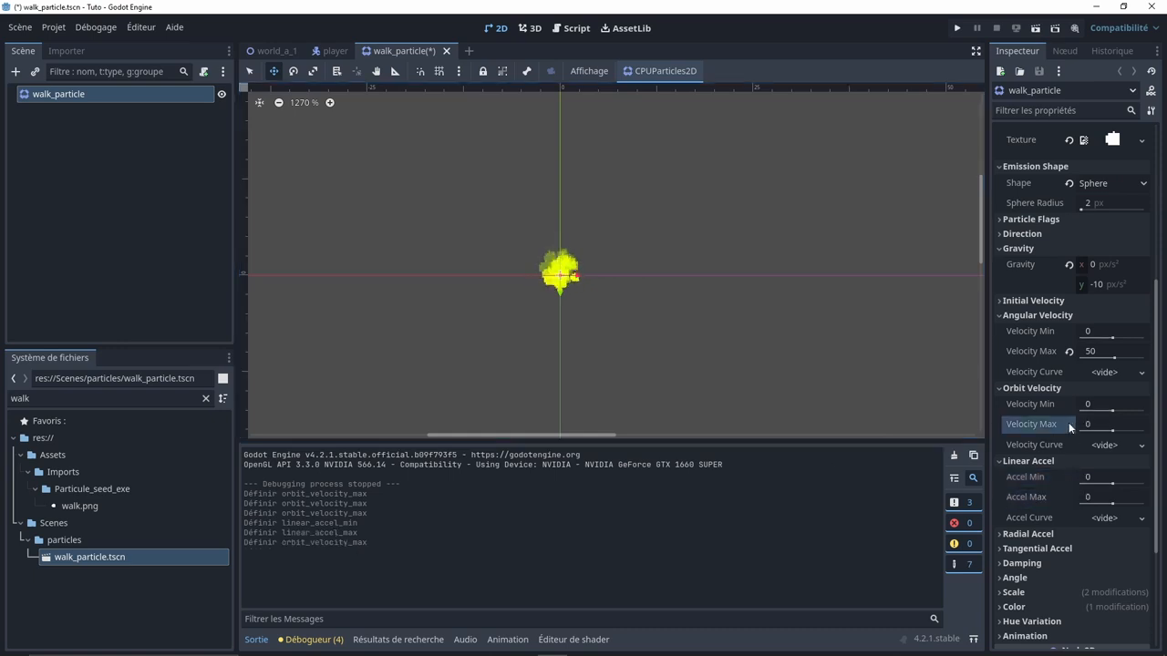
pyautogui.hotkey('ctrl', 's')
pyautogui.scroll(-2, 551, 298)
pyautogui.scroll(-1, 552, 298)
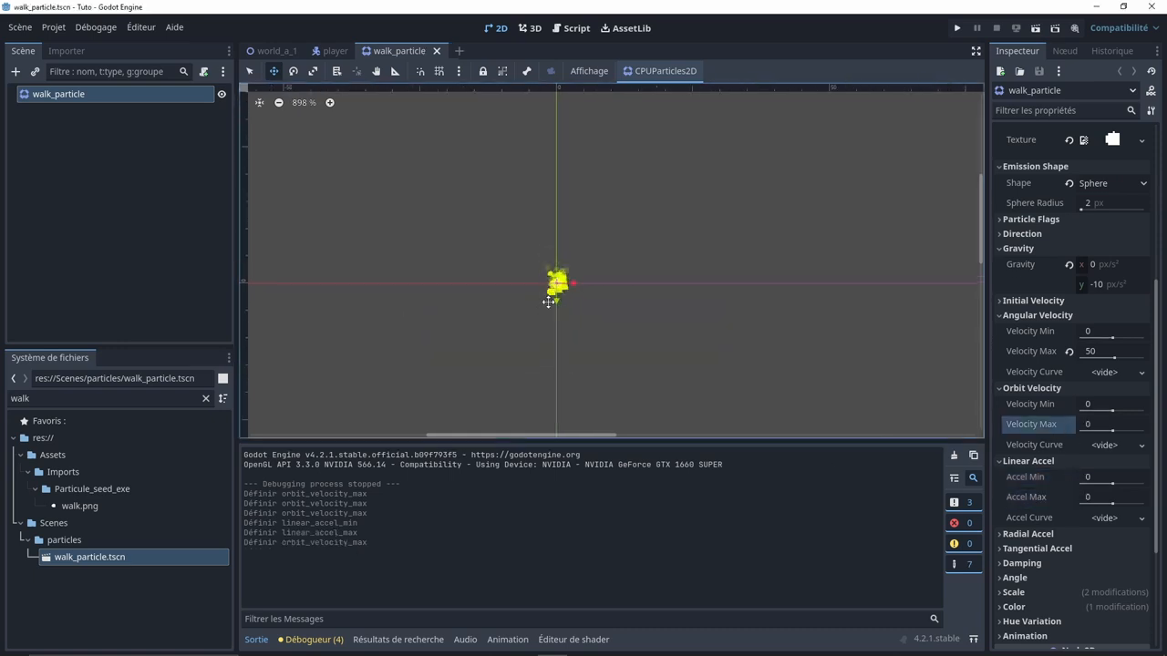